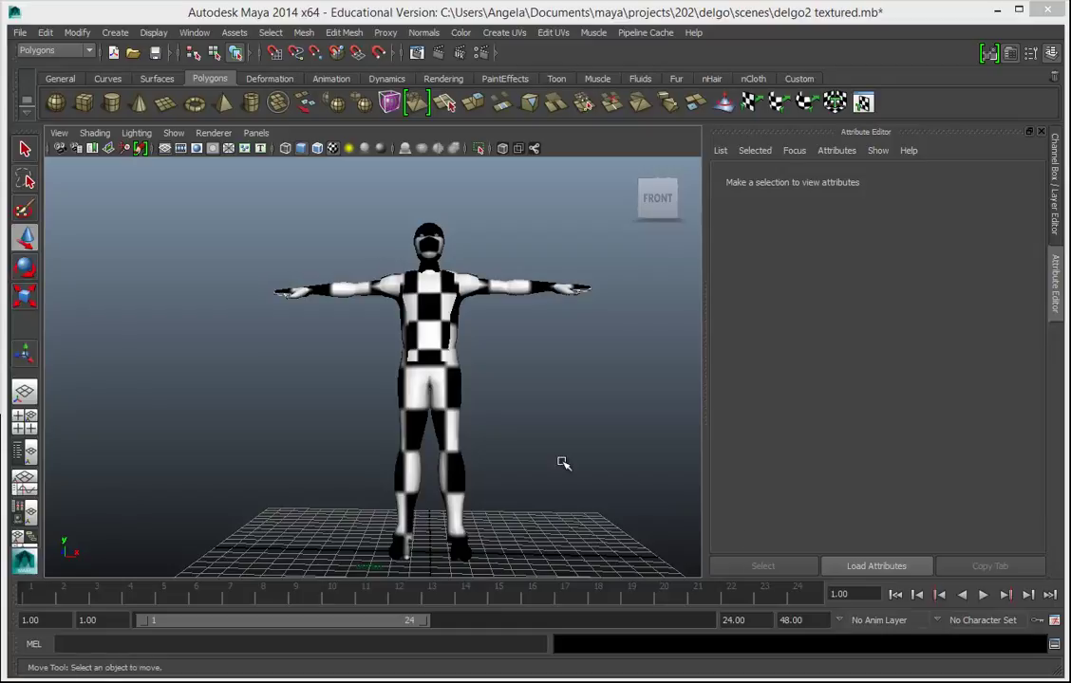
Select the body mesh and examine its UV layout in the UV Texture Editor.
alt+drag(576, 435, 573, 442)
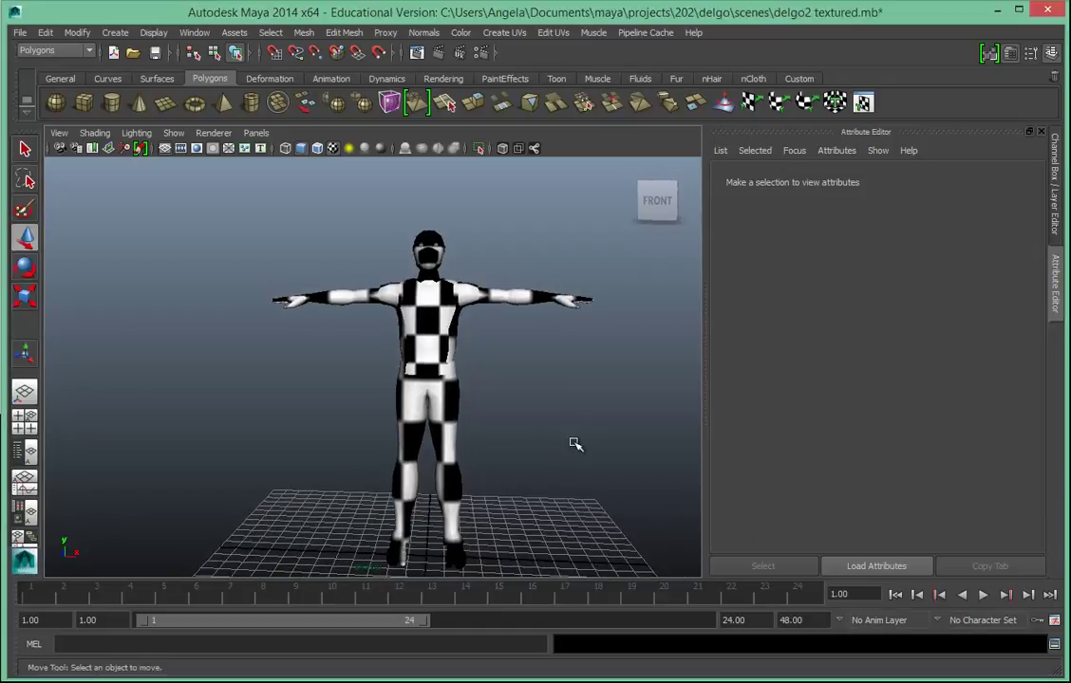
click(432, 385)
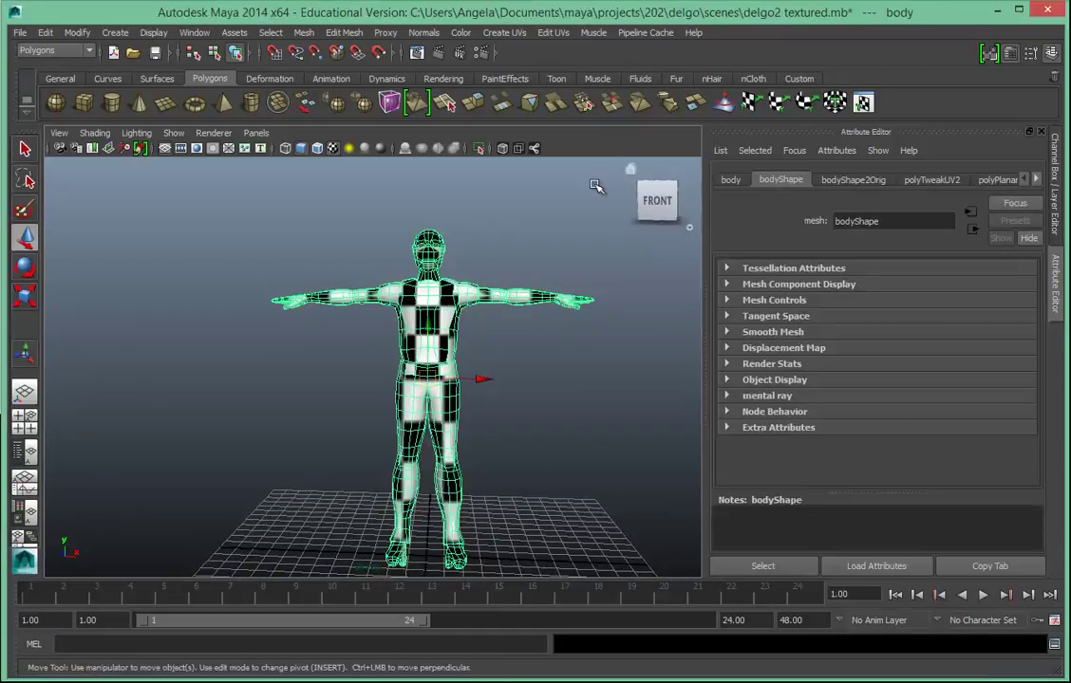
click(863, 103)
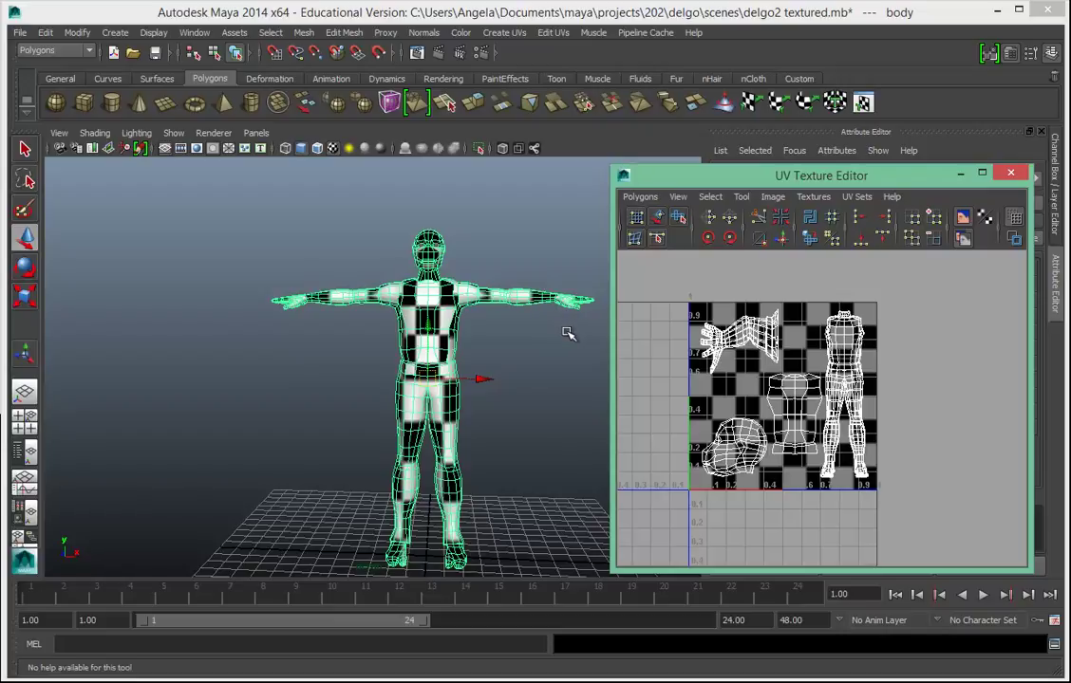
click(1010, 173)
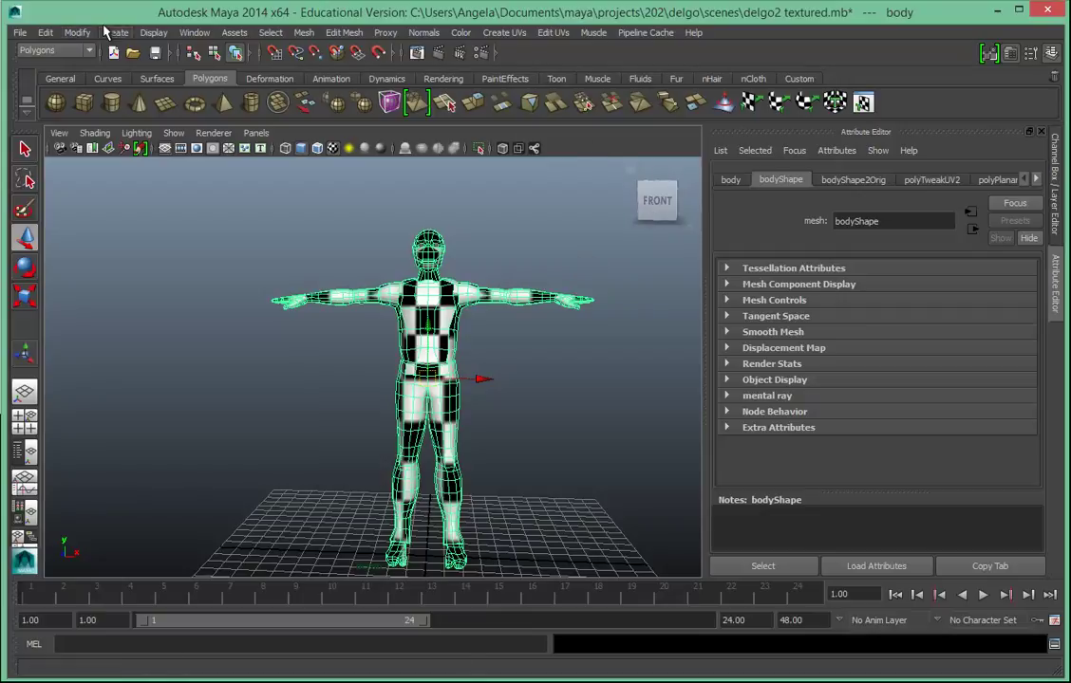
Switch to the Rendering menu set and start the 3D Paint Tool on the body with its options shown.
click(19, 36)
click(23, 33)
click(52, 54)
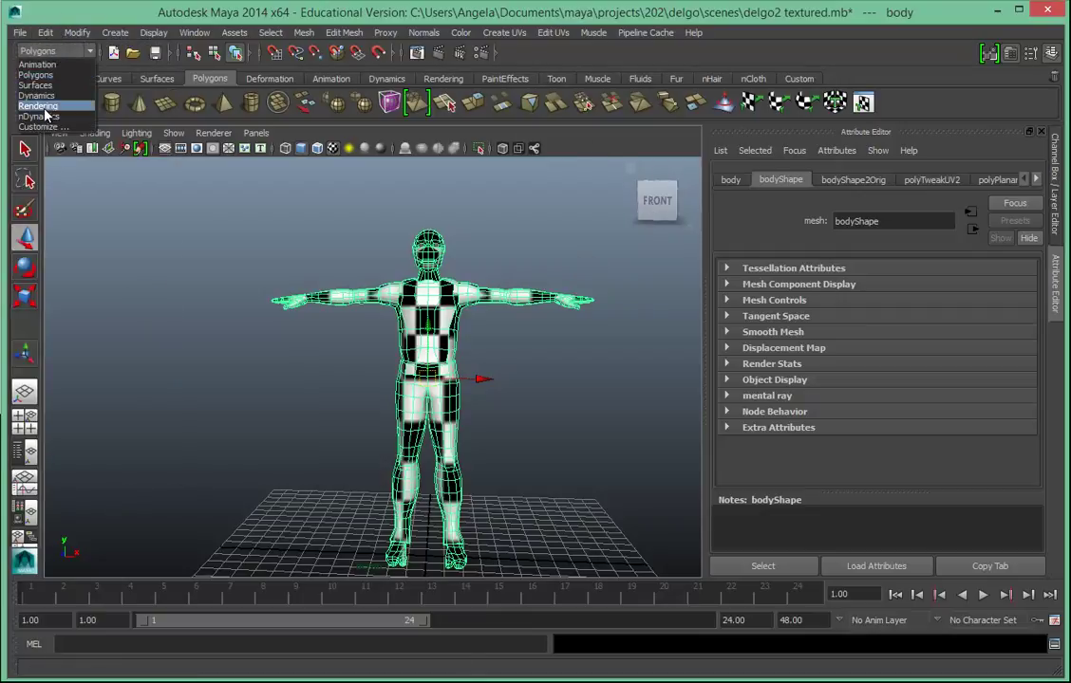
click(43, 106)
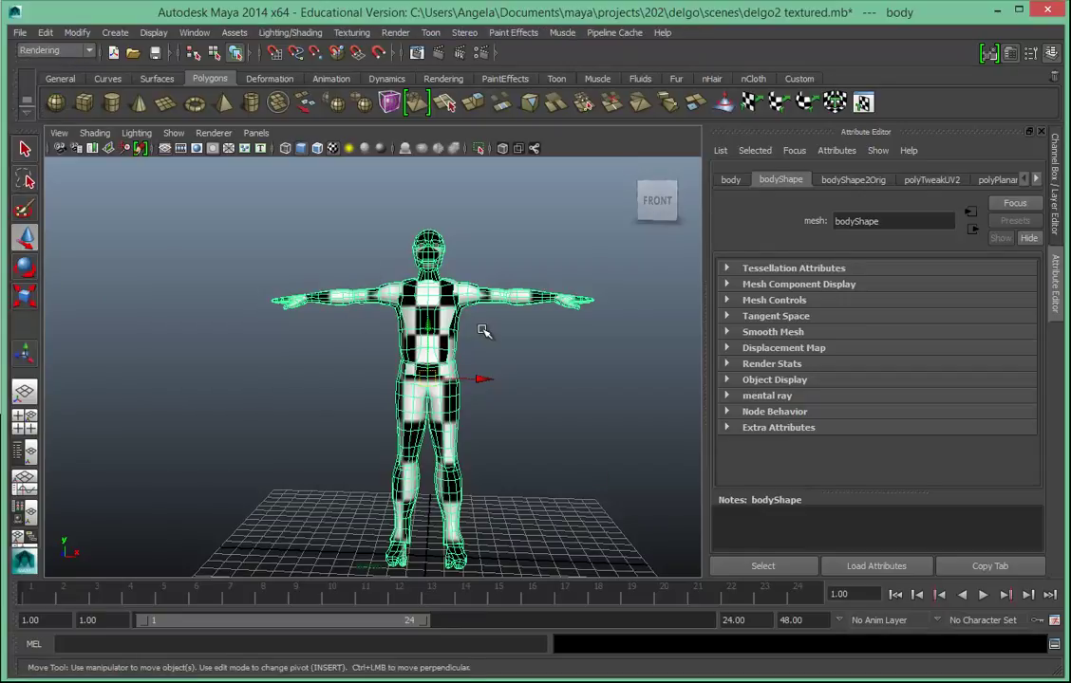
key(q)
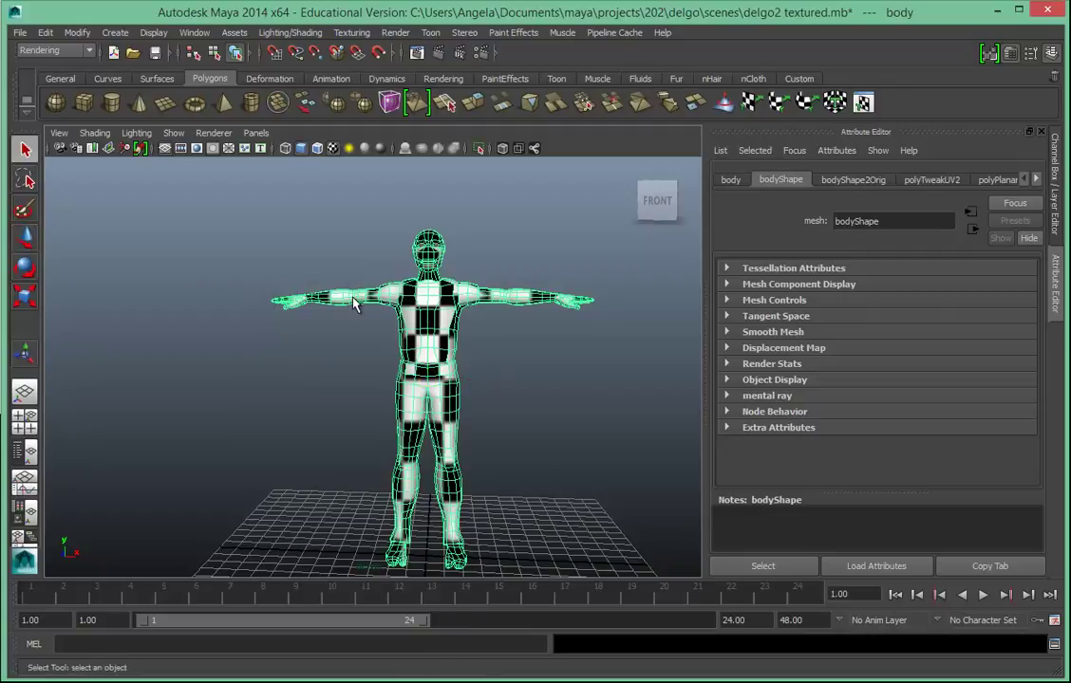
click(350, 34)
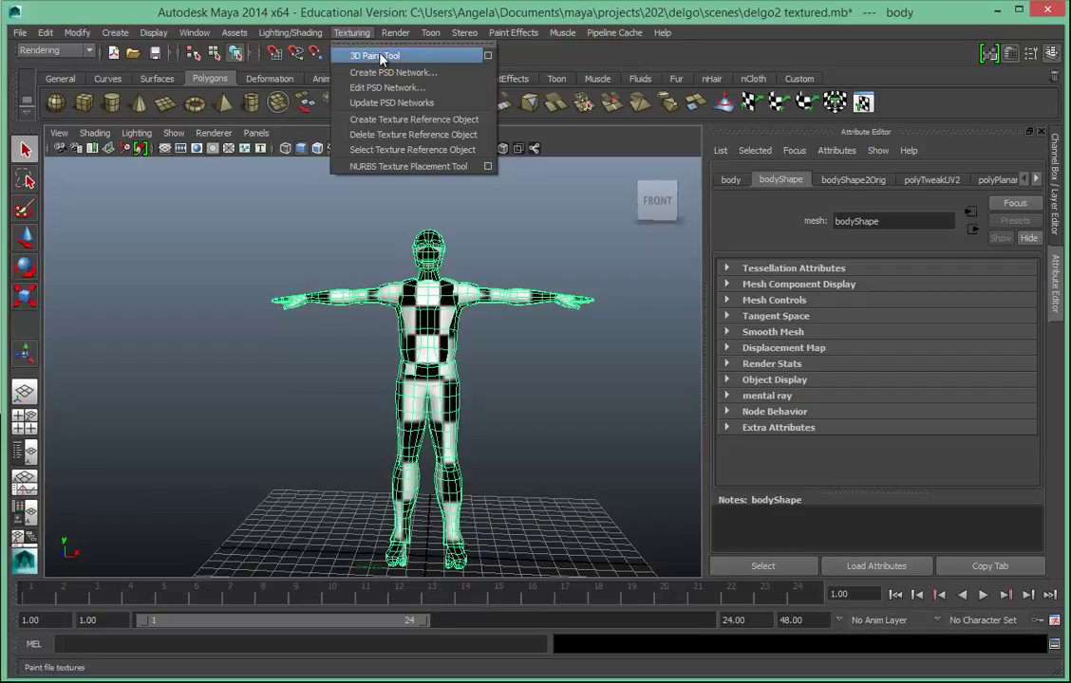
click(489, 57)
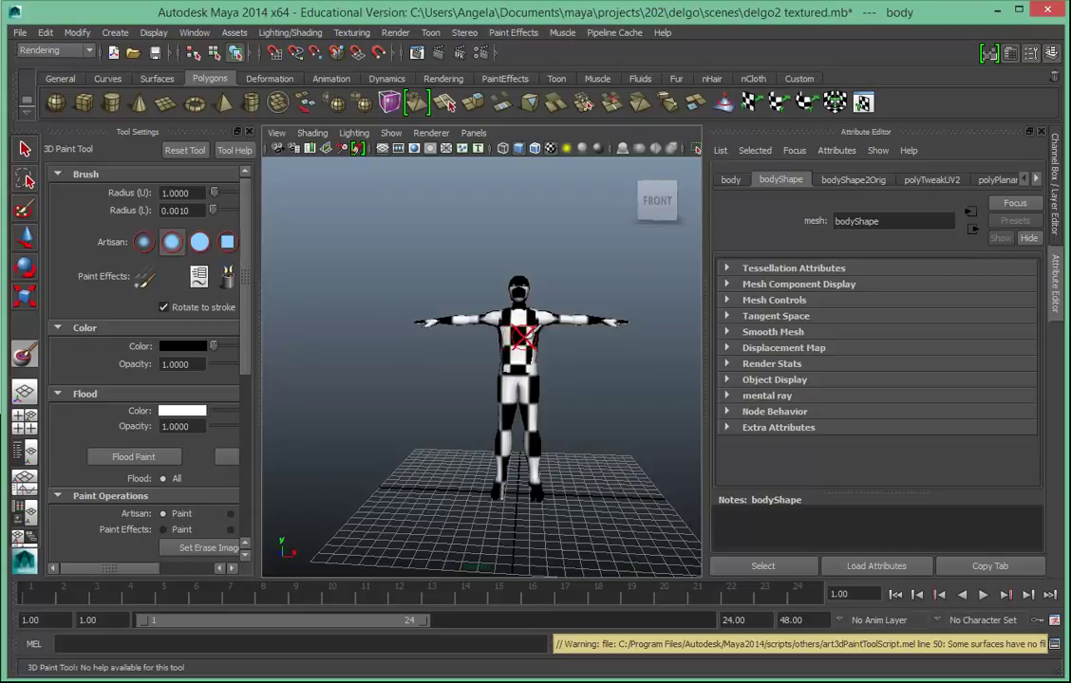
Open the Assign/Edit File Textures options for the Color attribute and move the dialog clear of the model.
scroll(554, 319, up, 3)
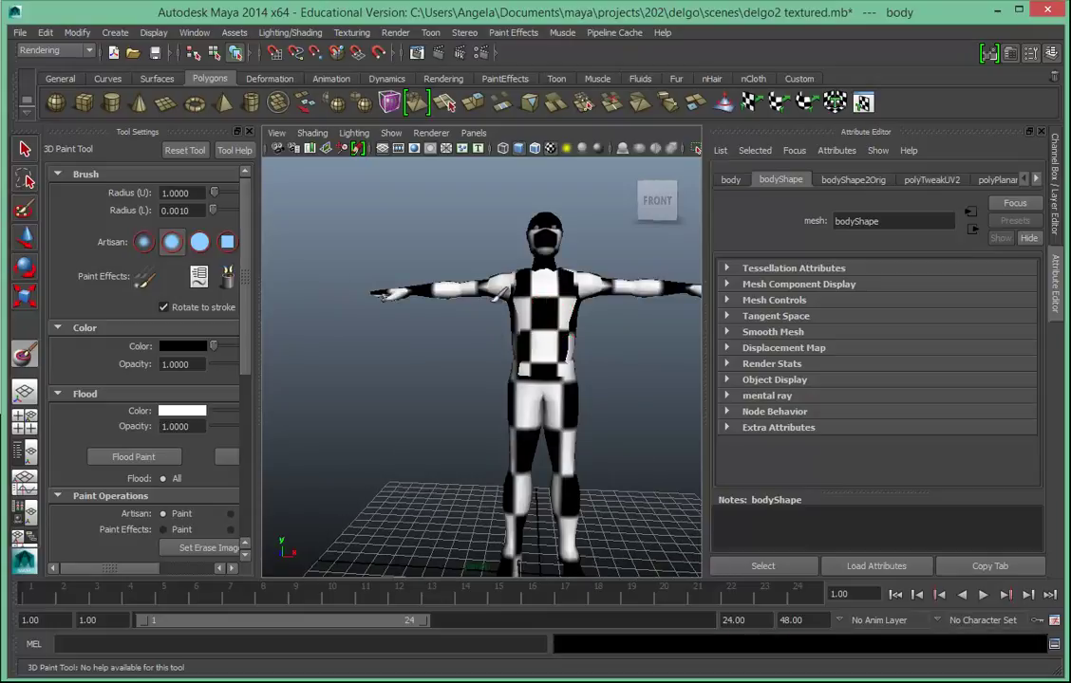
drag(248, 280, 249, 456)
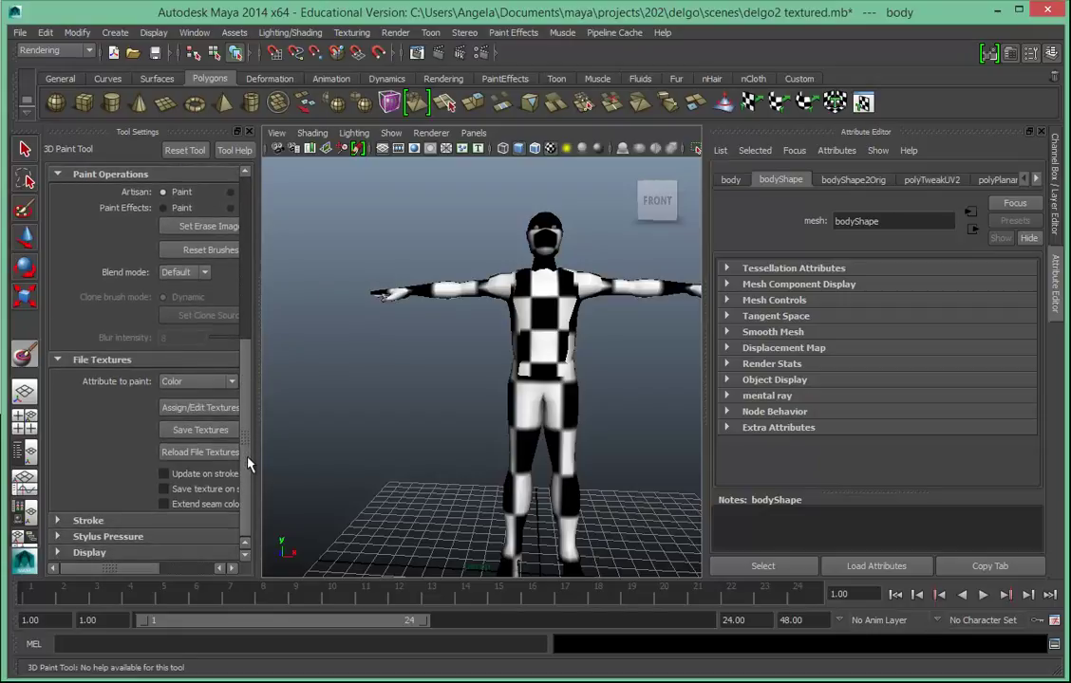
click(57, 360)
click(57, 504)
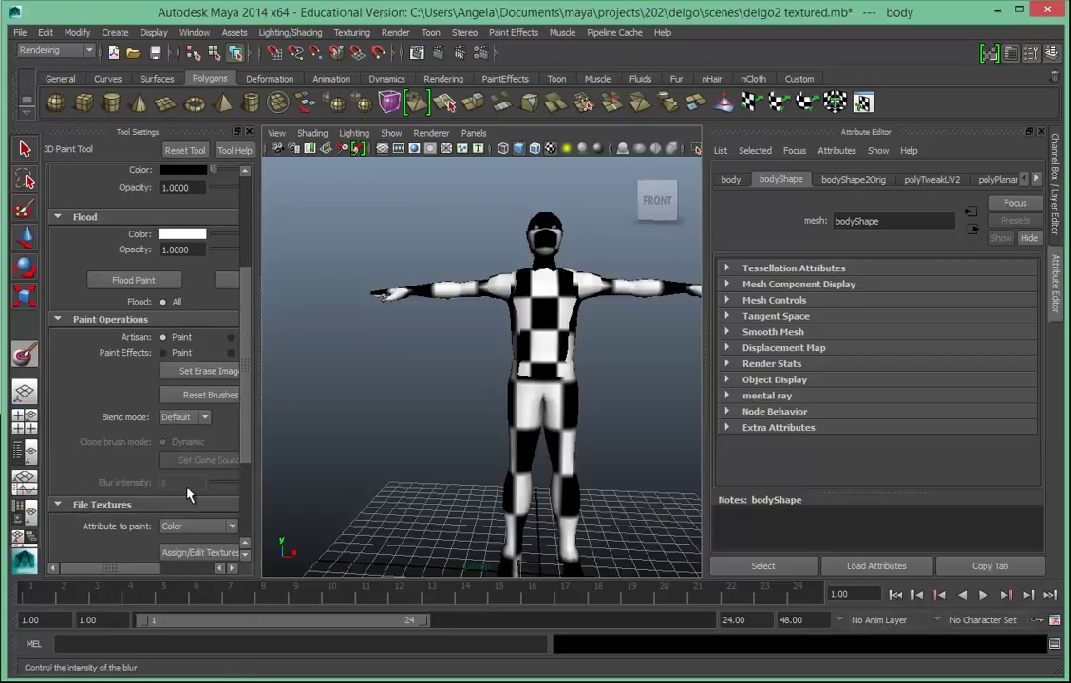
scroll(179, 433, down, 3)
scroll(205, 499, down, 1)
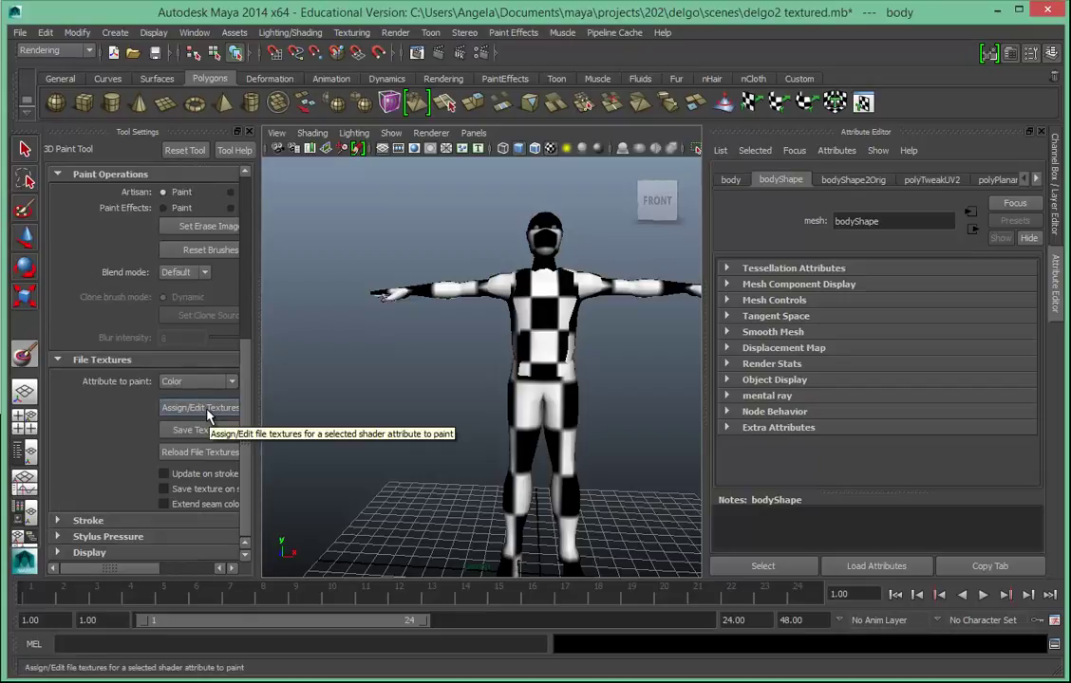
click(201, 408)
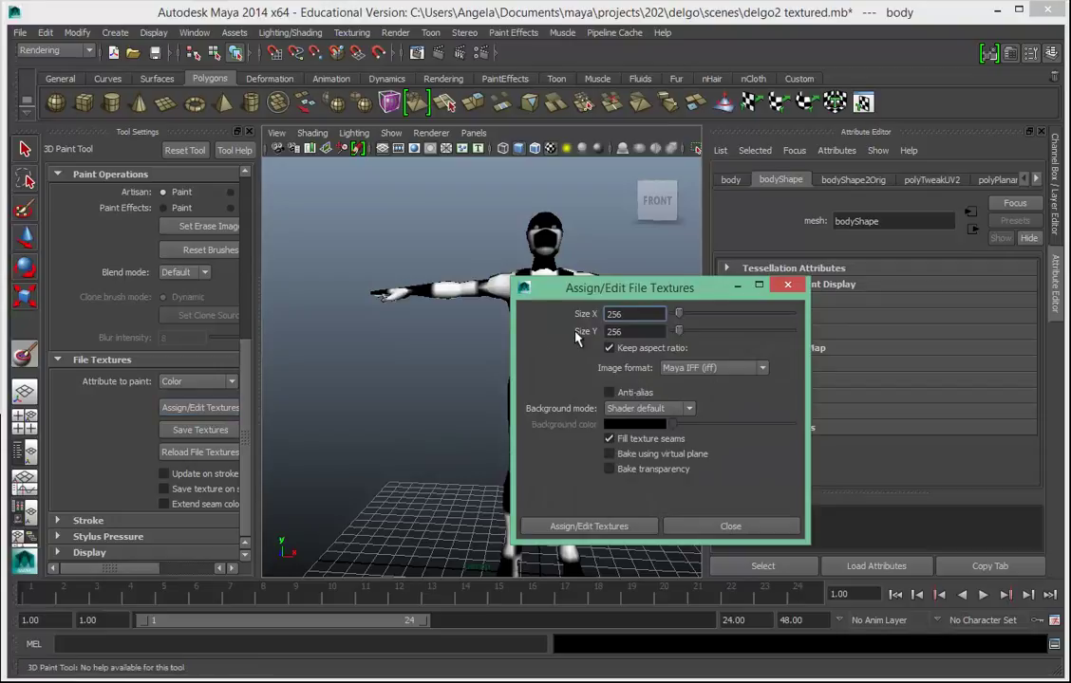
drag(643, 289, 160, 292)
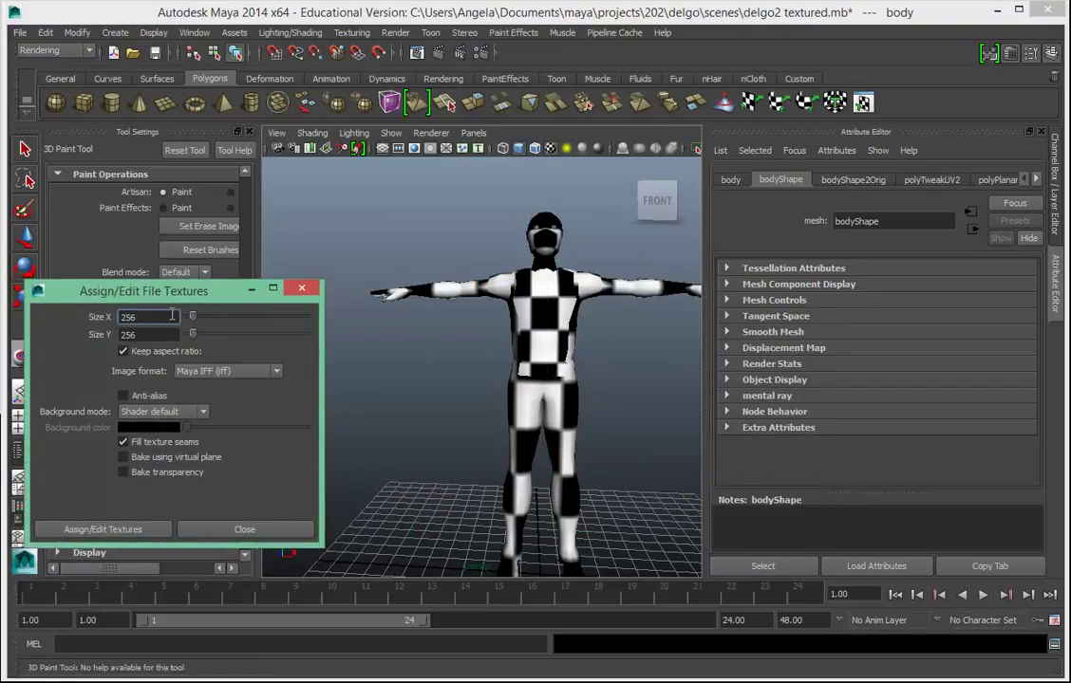
Assign a 1024 x 1024 file texture in JPEG (jpg) format to the body's color.
double_click(143, 318)
text(1024)
key(Tab)
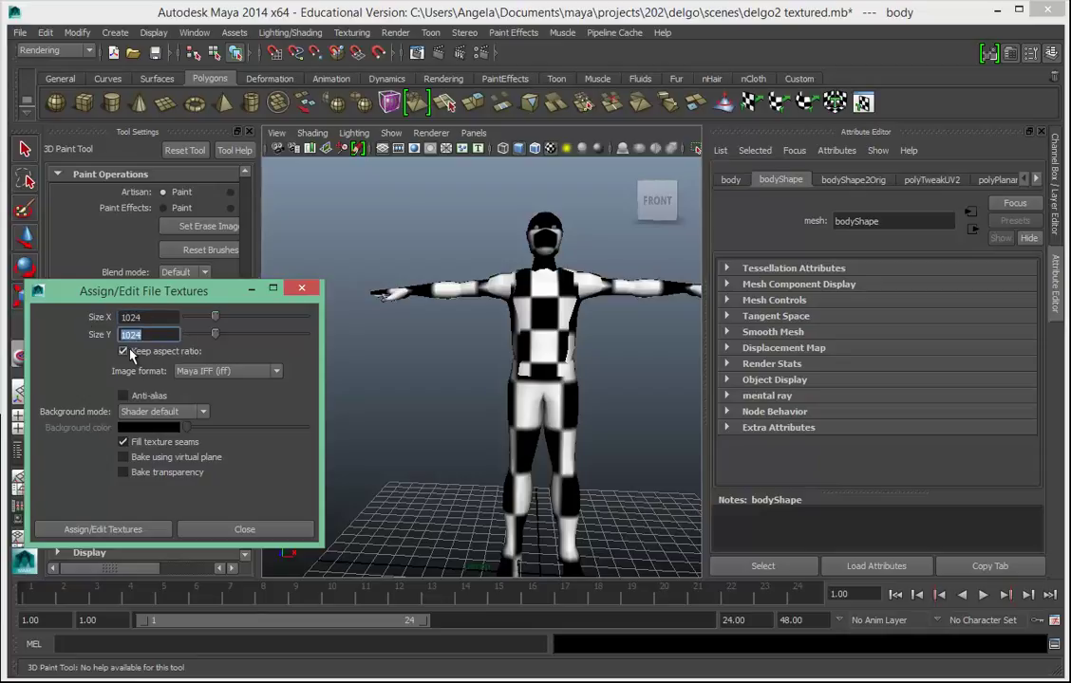
click(244, 374)
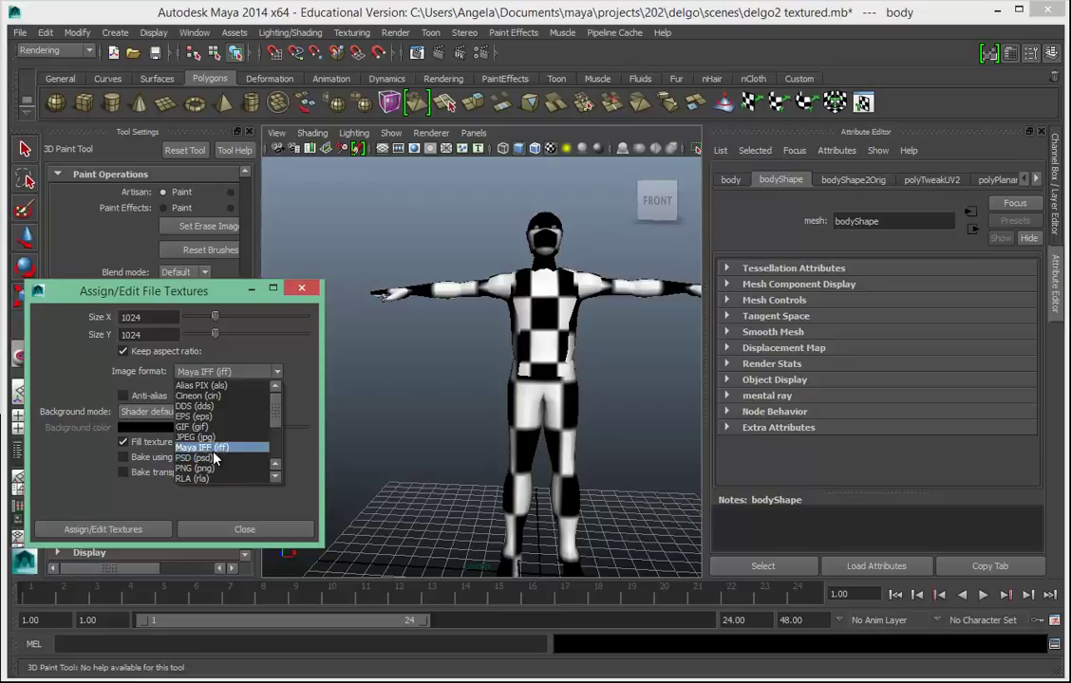
click(204, 436)
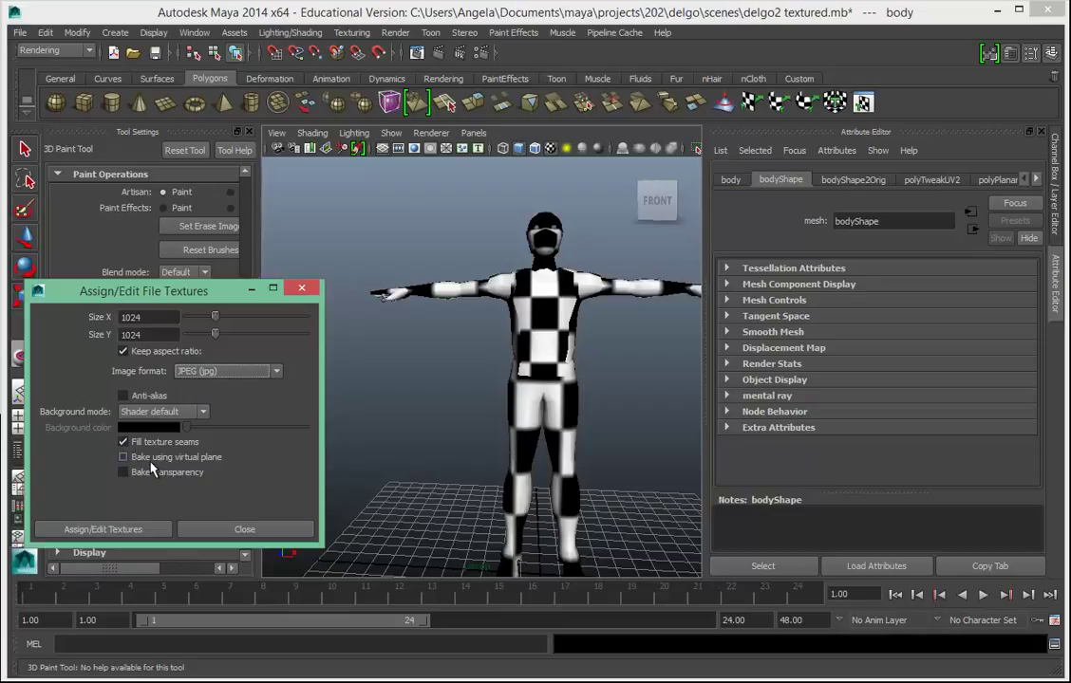
click(106, 530)
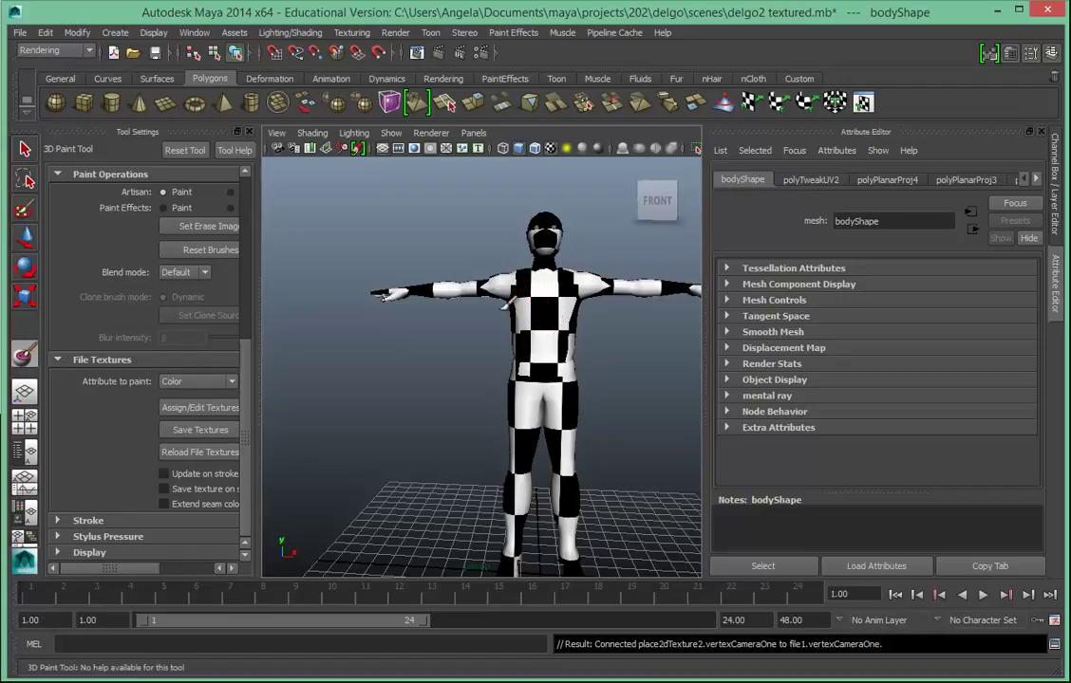
Set the 3D Paint Tool's flood color to a medium green.
scroll(242, 263, up, 5)
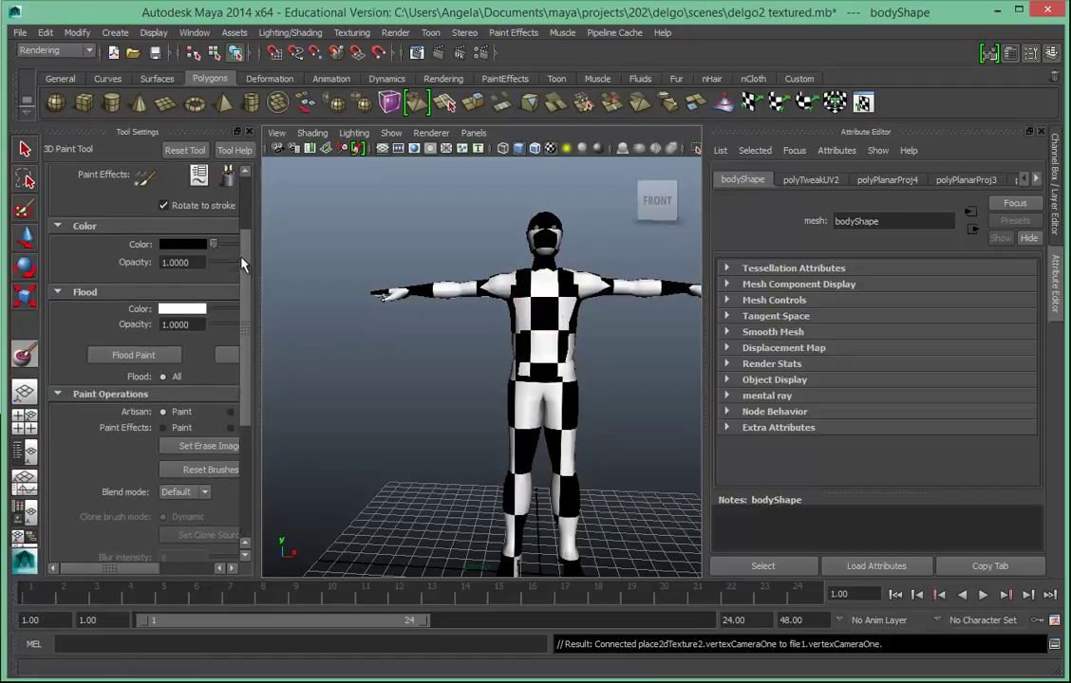
scroll(242, 264, up, 3)
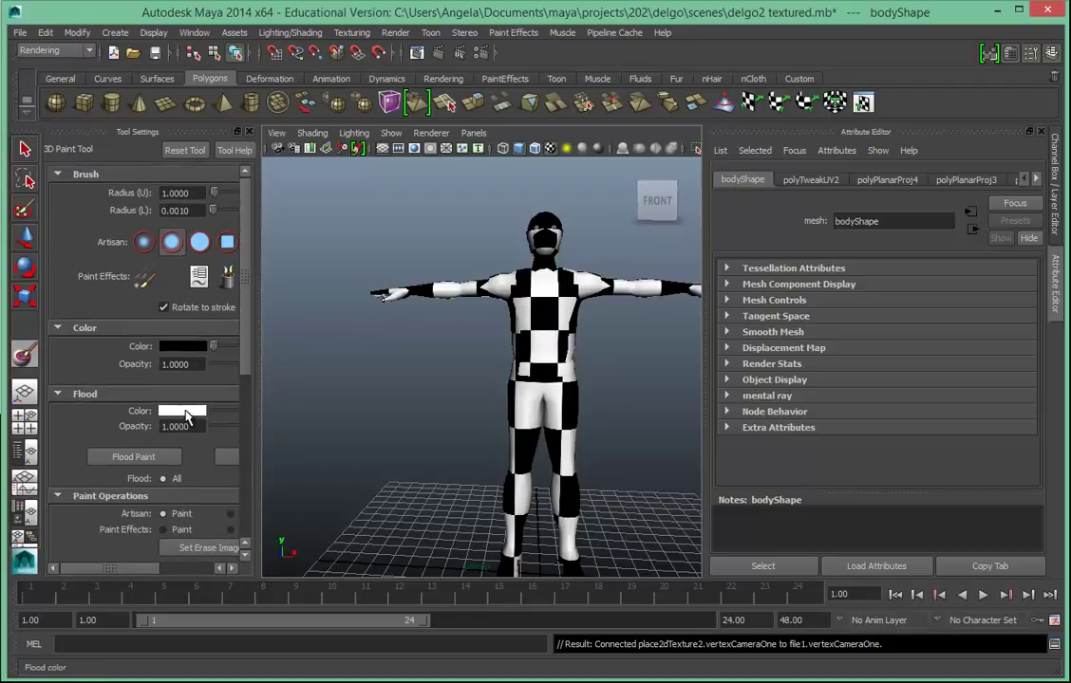
click(187, 413)
click(289, 359)
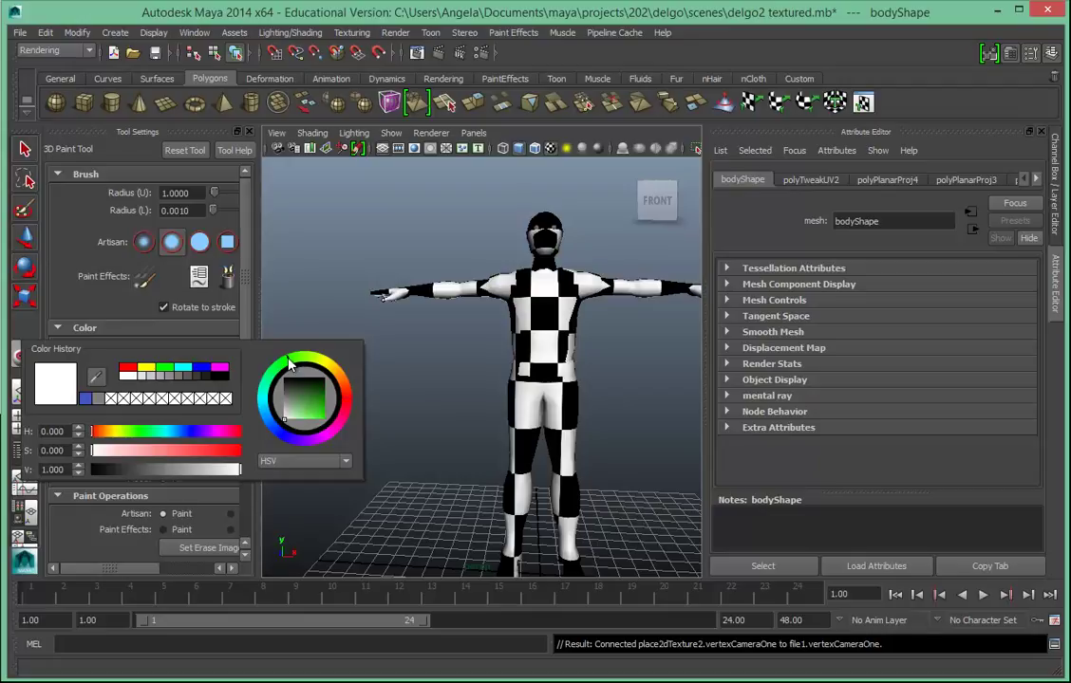
mouse_move(310, 400)
mouse_down()
mouse_move(300, 410)
mouse_move(314, 405)
mouse_up()
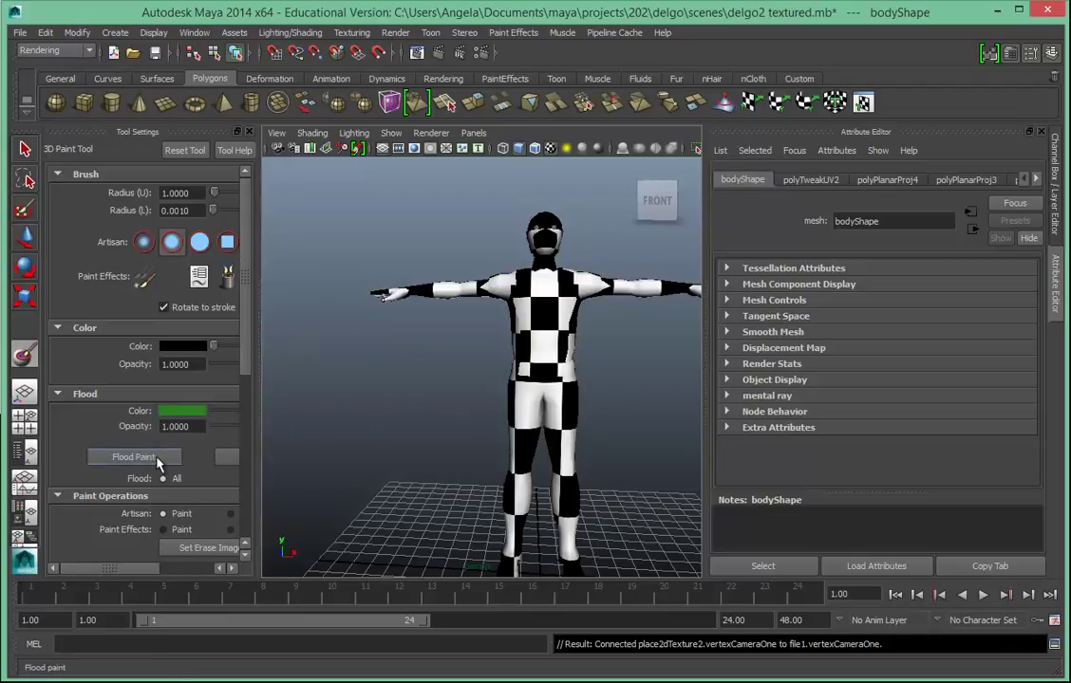
Widen the tool settings and enlarge the viewport by hiding the Channel Box, and flood the whole body with the green color.
drag(258, 367, 372, 368)
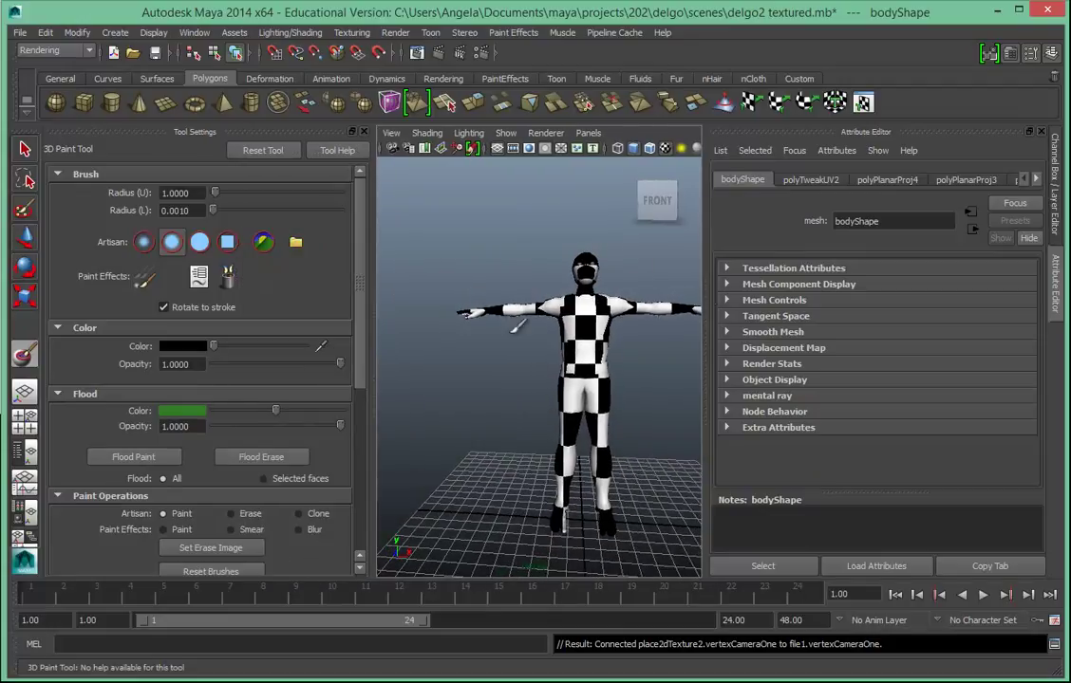
click(1052, 157)
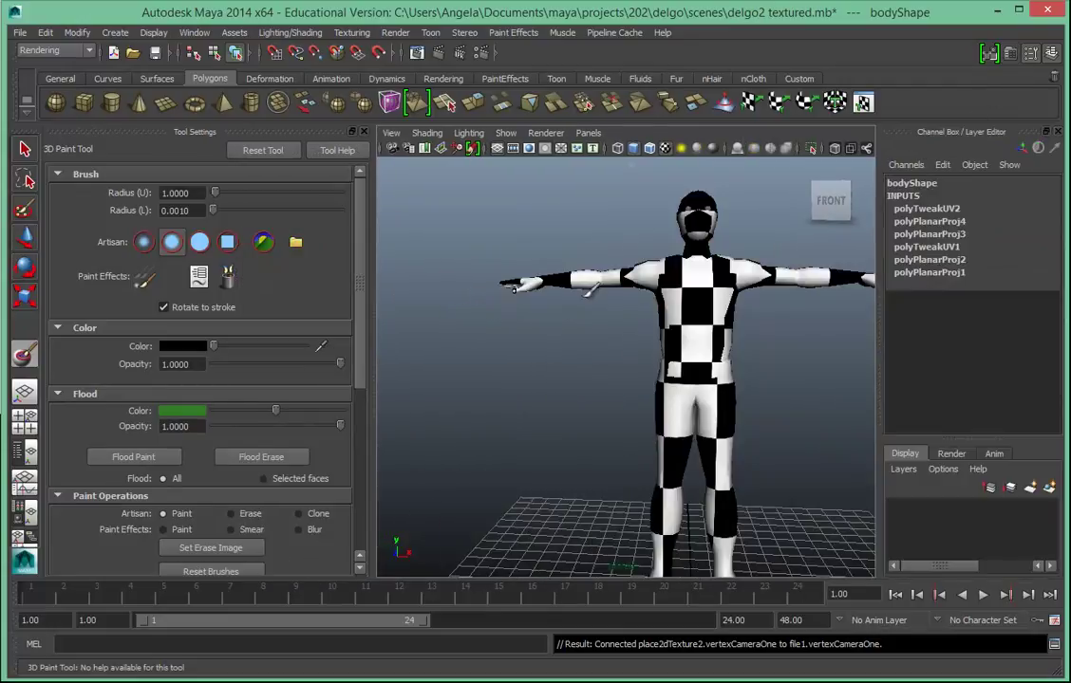
click(1059, 134)
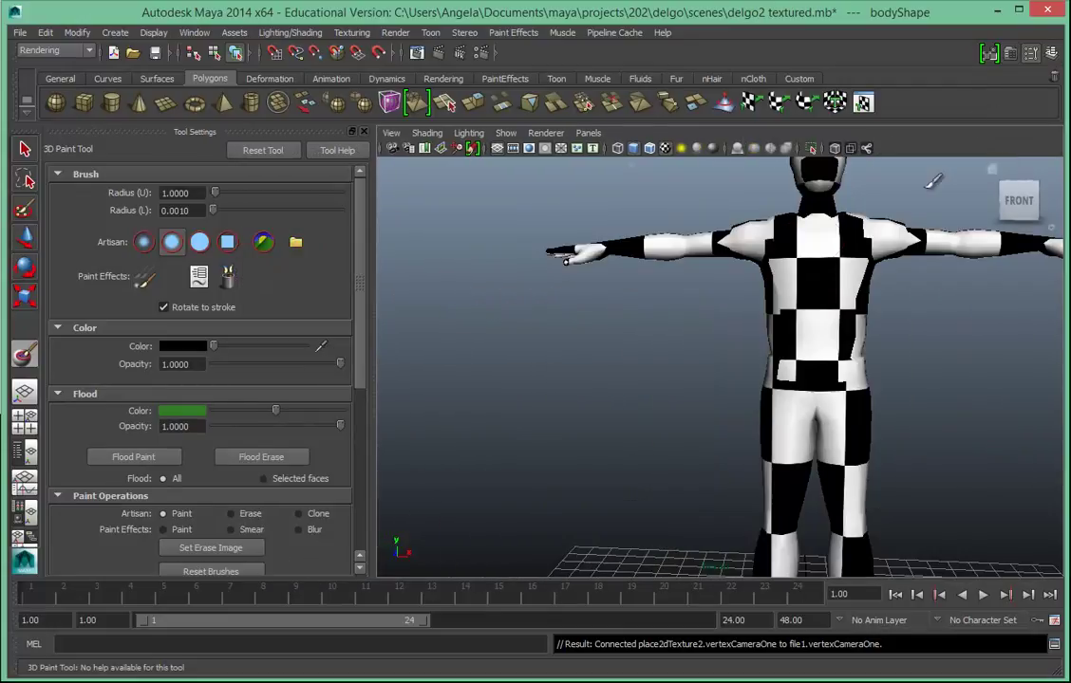
scroll(750, 305, down, 5)
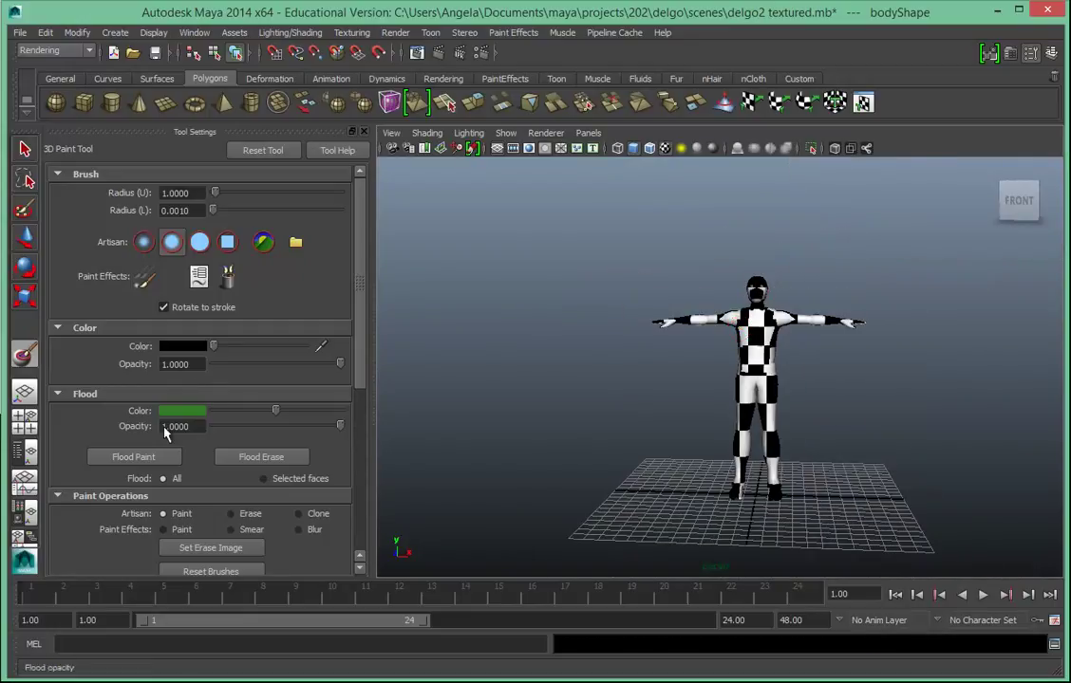
click(112, 457)
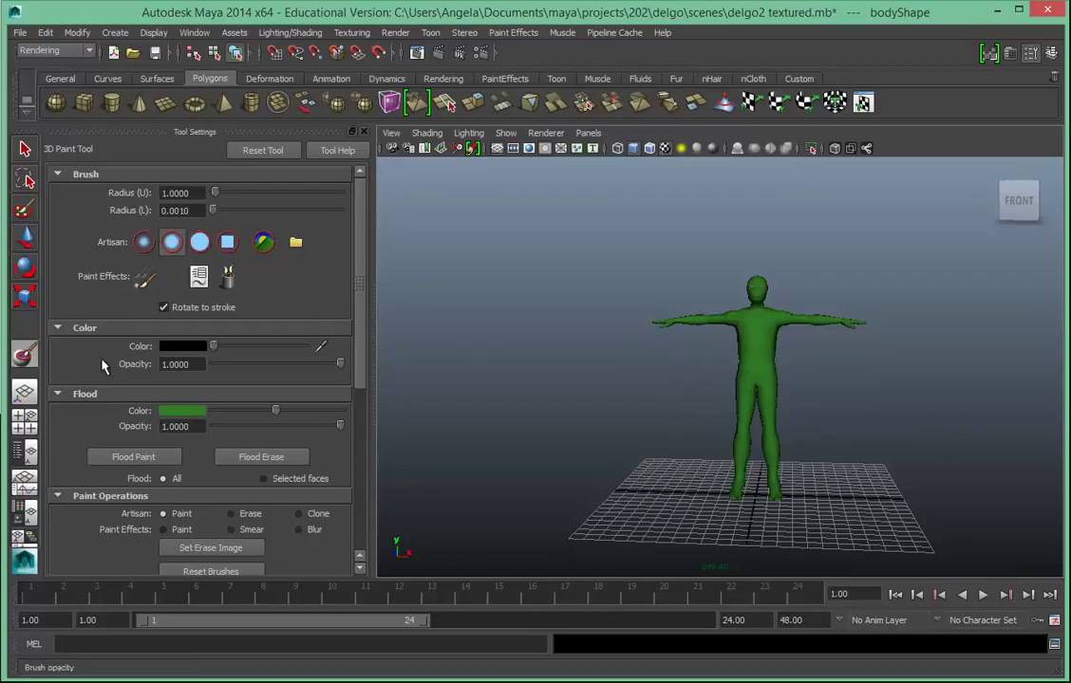
Set the brush color to a dark blue.
click(183, 346)
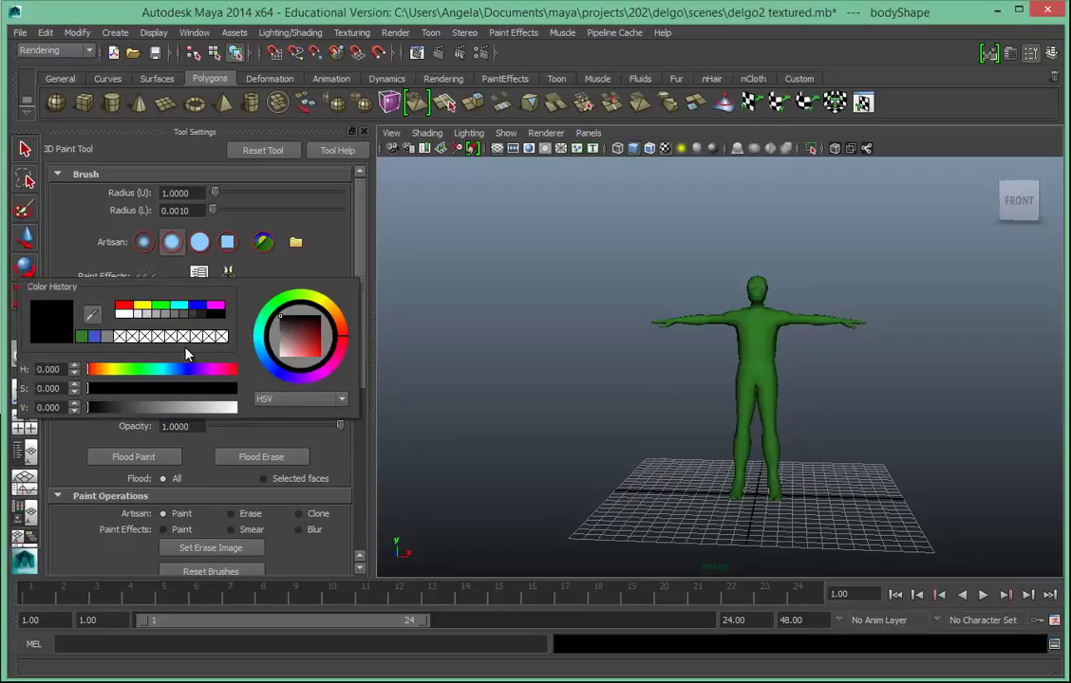
click(188, 373)
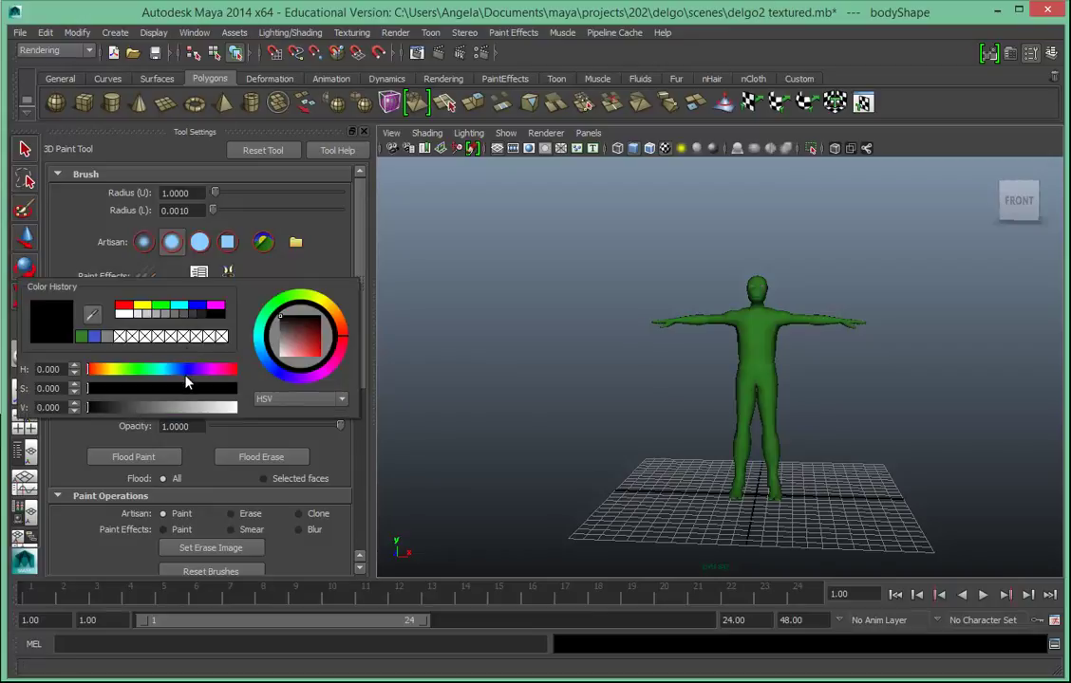
click(298, 333)
drag(298, 333, 309, 337)
Reduce the brush's upper radius to about 0.56 and paint the front of the character's right leg dark blue from mid-thigh to calf.
mouse_move(696, 411)
alt+mouse_down()
mouse_move(665, 406)
mouse_move(679, 411)
alt+mouse_up()
alt+right_drag(678, 411, 872, 426)
alt+middle_drag(872, 425, 727, 328)
alt+drag(604, 319, 655, 319)
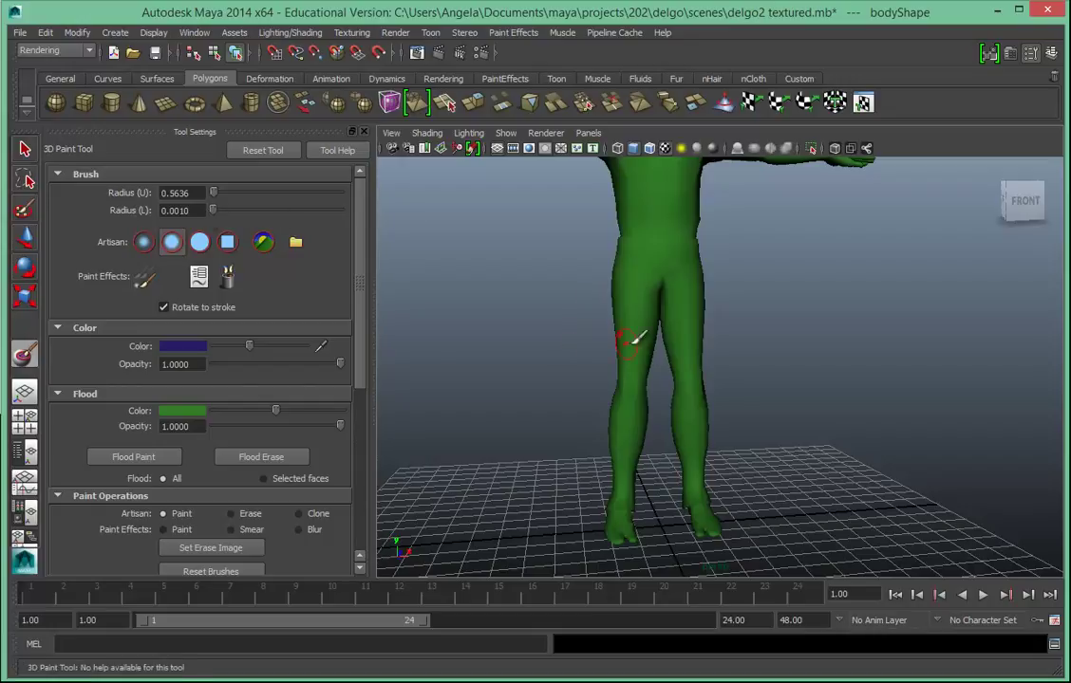
mouse_move(628, 318)
mouse_down()
mouse_move(617, 355)
mouse_move(633, 440)
mouse_up()
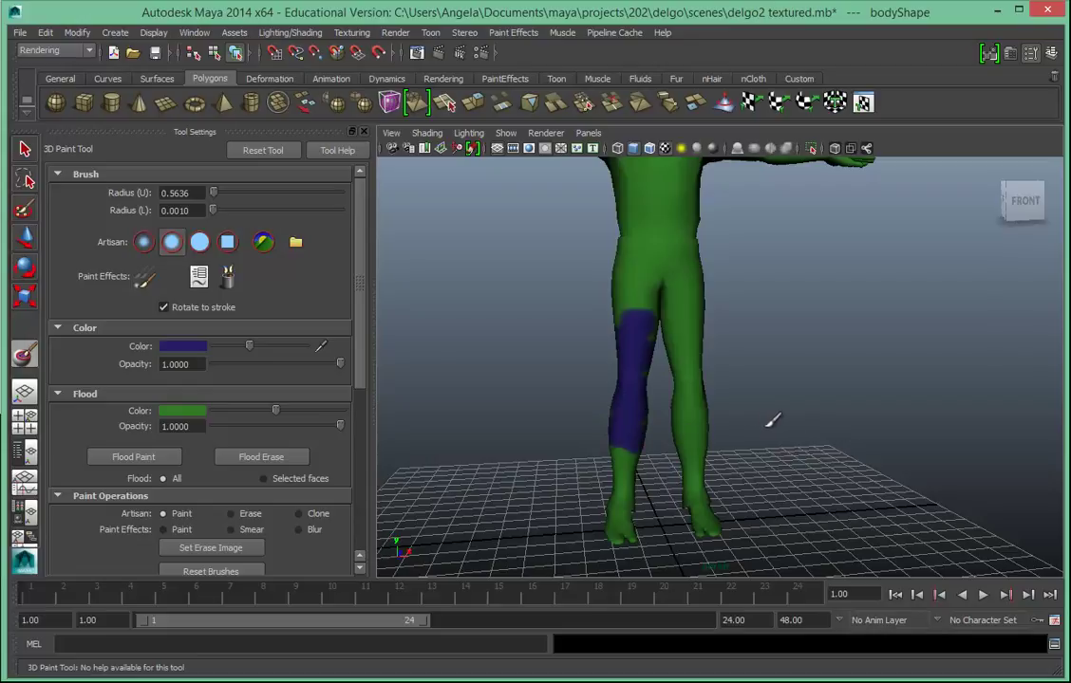
Paint both of the character's legs dark blue from waist to ankles, covering front and back.
alt+drag(793, 377, 767, 382)
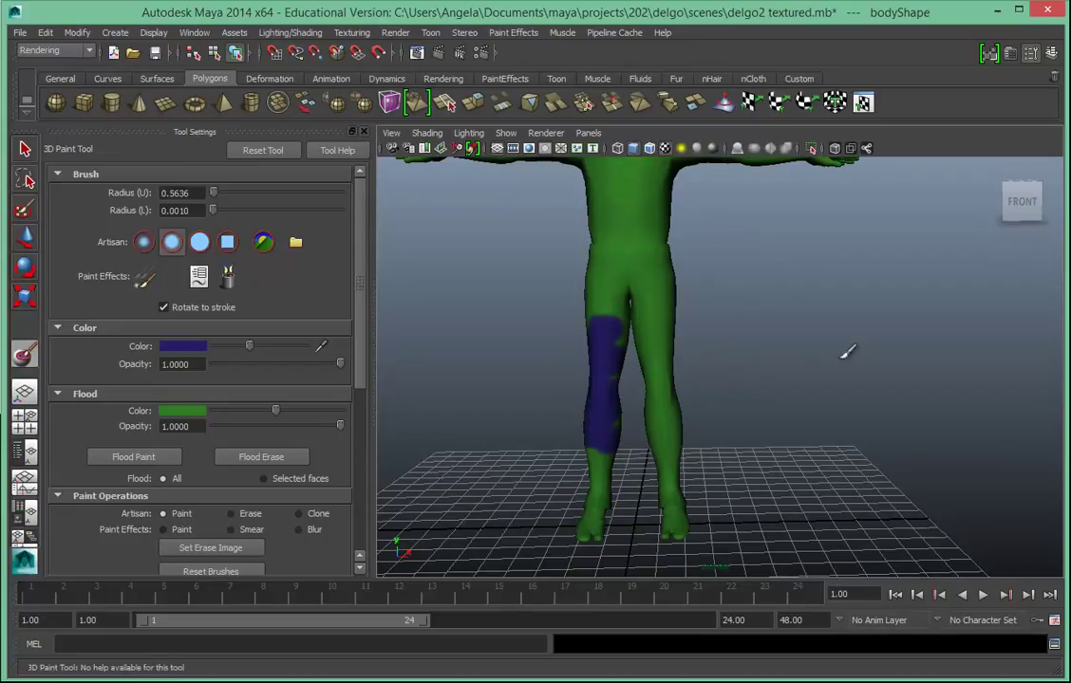
mouse_move(859, 344)
alt+mouse_down()
mouse_move(743, 352)
mouse_move(521, 342)
mouse_move(870, 354)
alt+mouse_up()
mouse_move(600, 316)
mouse_down()
mouse_move(634, 319)
mouse_move(625, 348)
mouse_up()
mouse_move(589, 453)
mouse_down()
mouse_move(607, 469)
mouse_move(619, 442)
mouse_move(696, 475)
mouse_move(641, 378)
mouse_move(677, 417)
mouse_move(679, 456)
mouse_move(686, 314)
mouse_move(590, 281)
mouse_move(676, 290)
mouse_move(746, 354)
mouse_move(502, 365)
mouse_move(615, 361)
mouse_up()
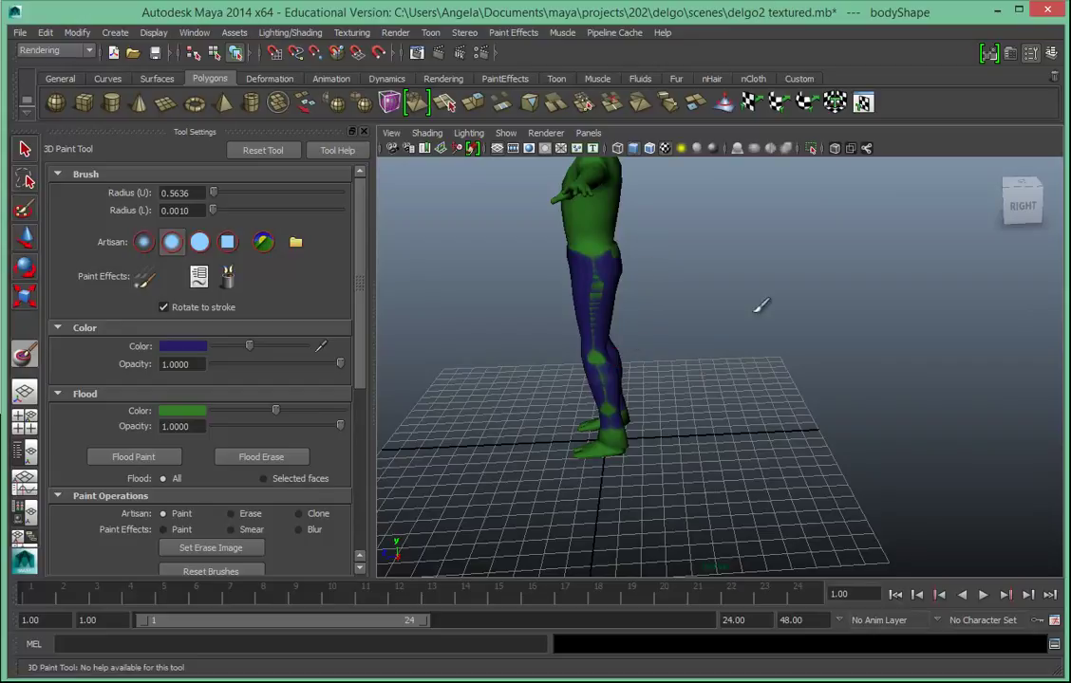
Paint dark blue over the green gaps along the left leg's outer side and even out the trousers' waistline at the back.
alt+right_drag(536, 299, 554, 342)
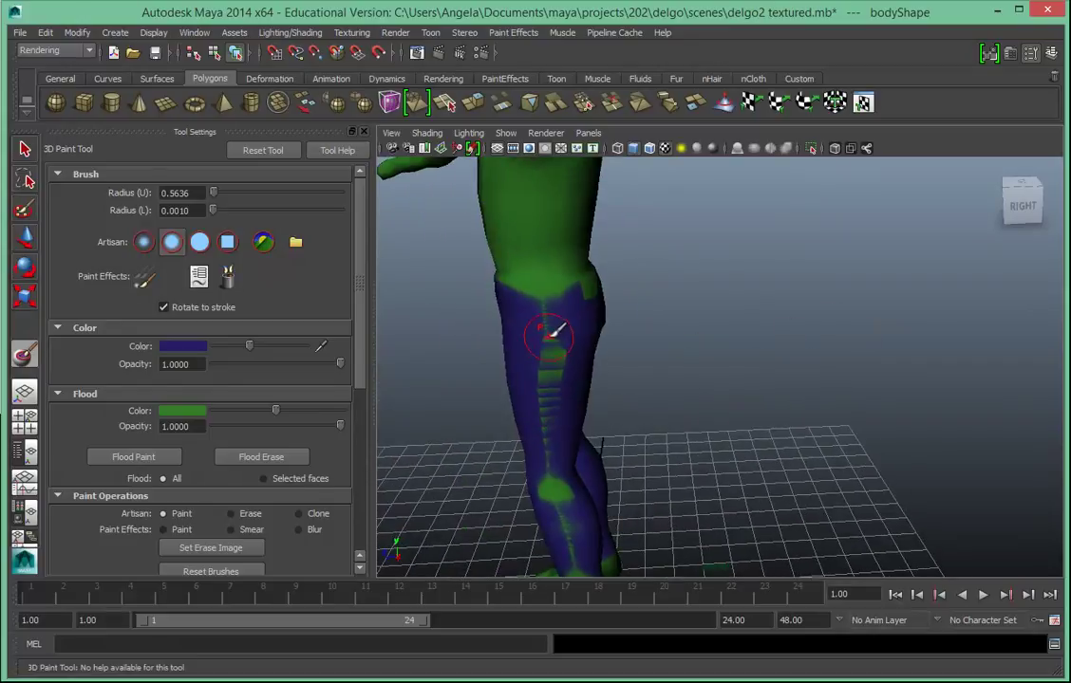
drag(549, 339, 557, 552)
alt+drag(625, 464, 509, 420)
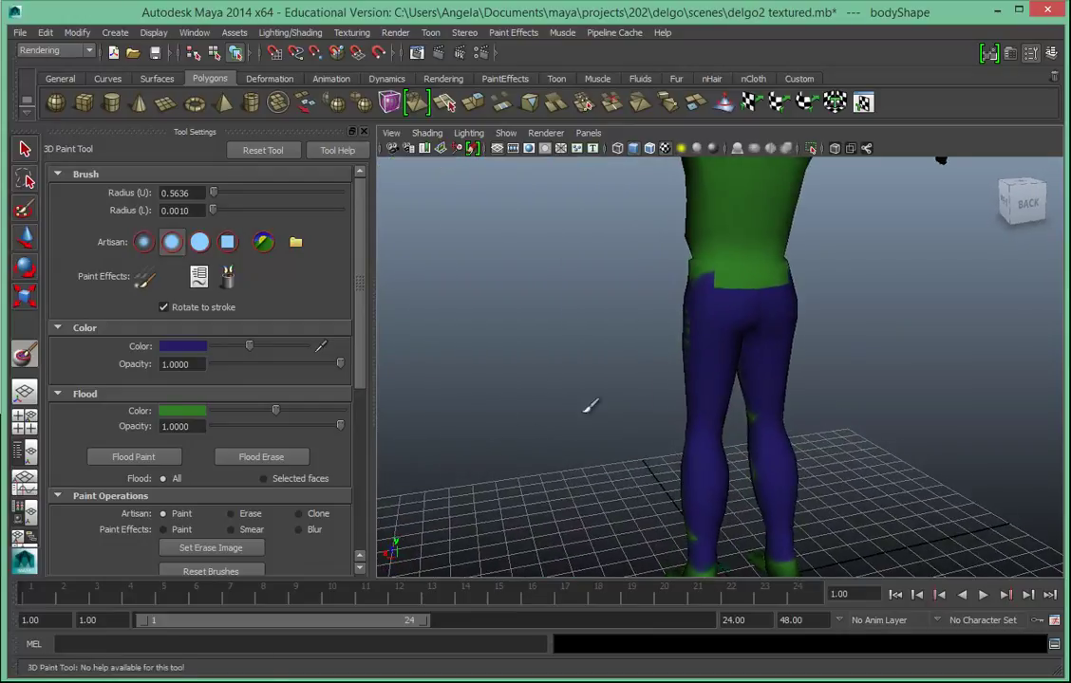
drag(738, 287, 788, 287)
Enable Update on stroke and Extend seam color for the file textures.
alt+drag(839, 321, 833, 334)
alt+drag(765, 482, 549, 466)
drag(970, 329, 961, 472)
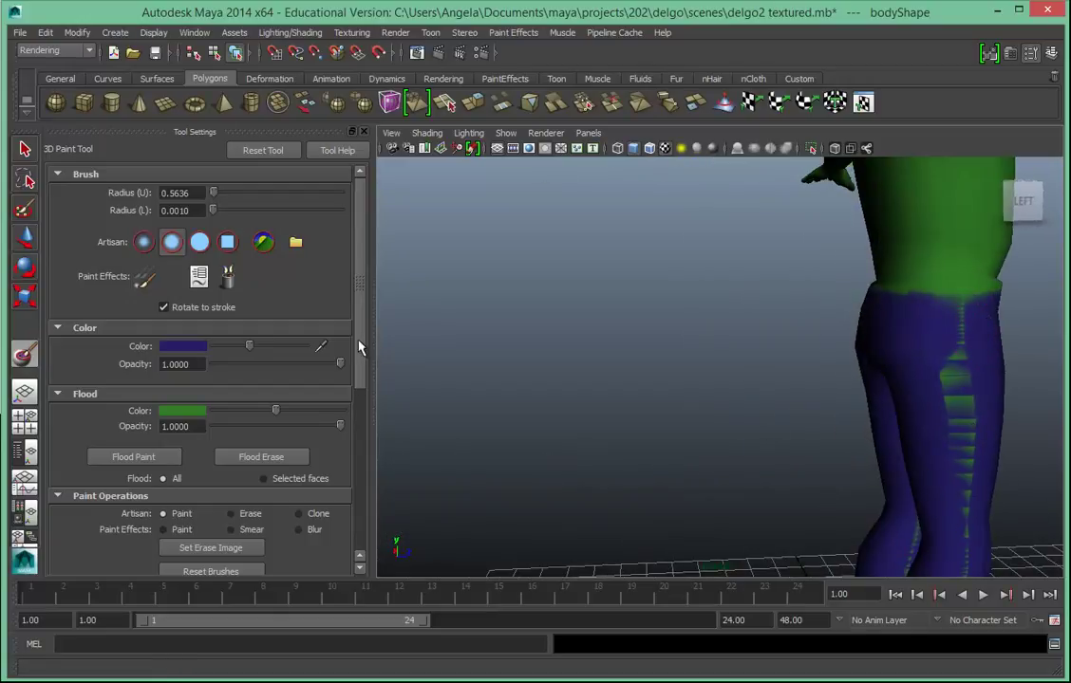
alt+drag(1020, 401, 872, 302)
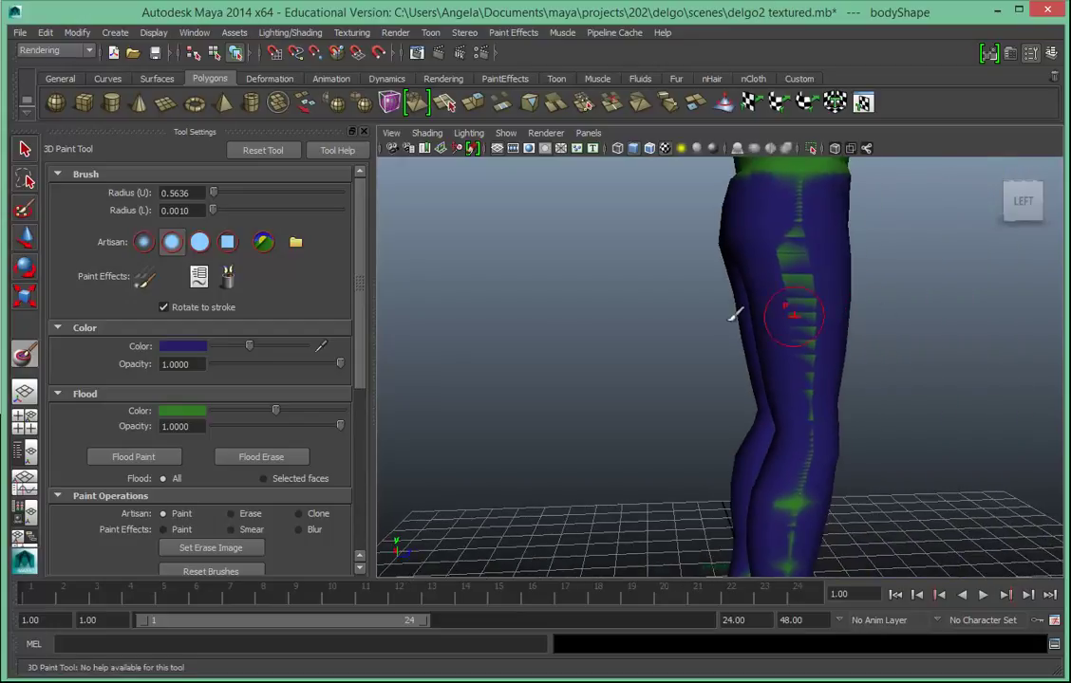
drag(361, 233, 340, 447)
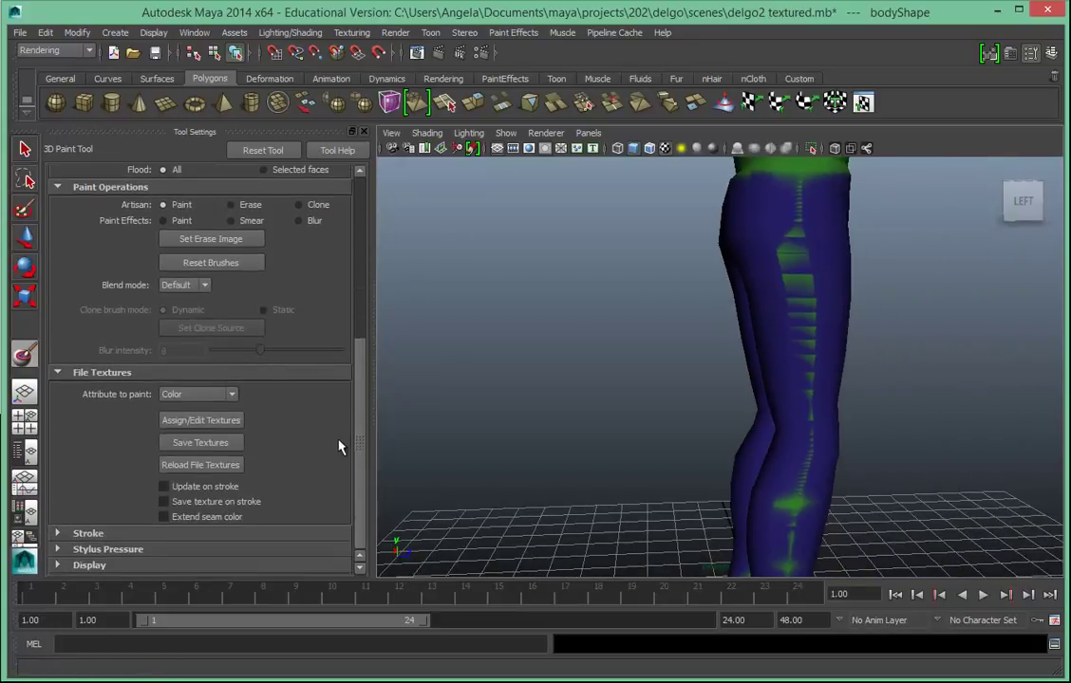
click(164, 487)
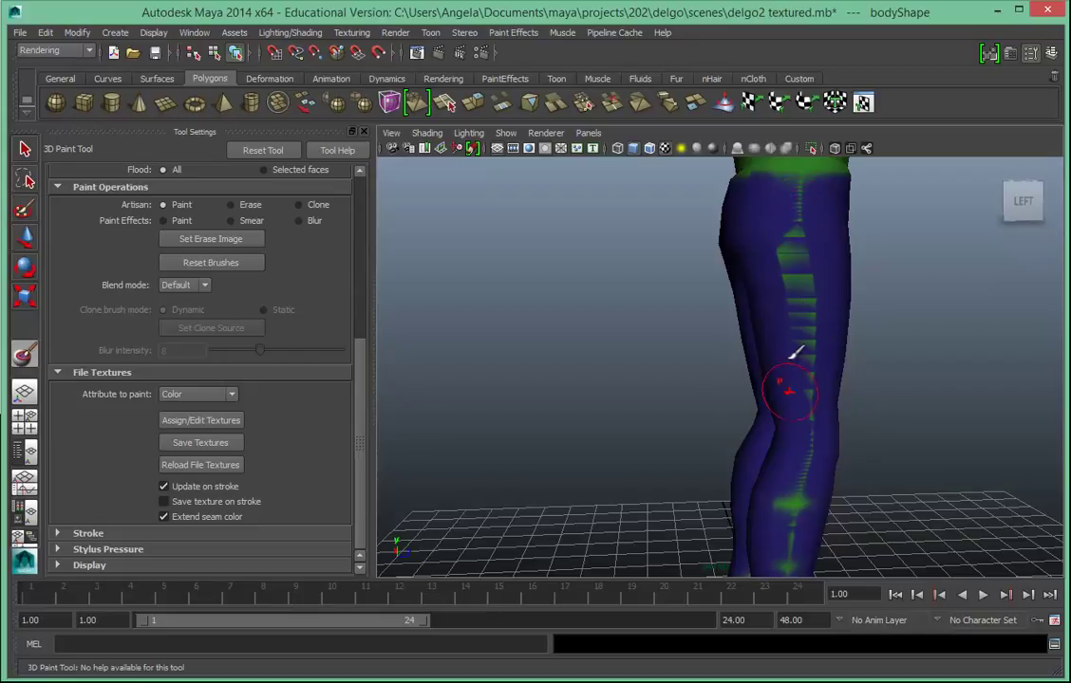
Paint dark blue over the green seam gaps on the outer sides of both legs down to the ankles.
drag(799, 401, 800, 429)
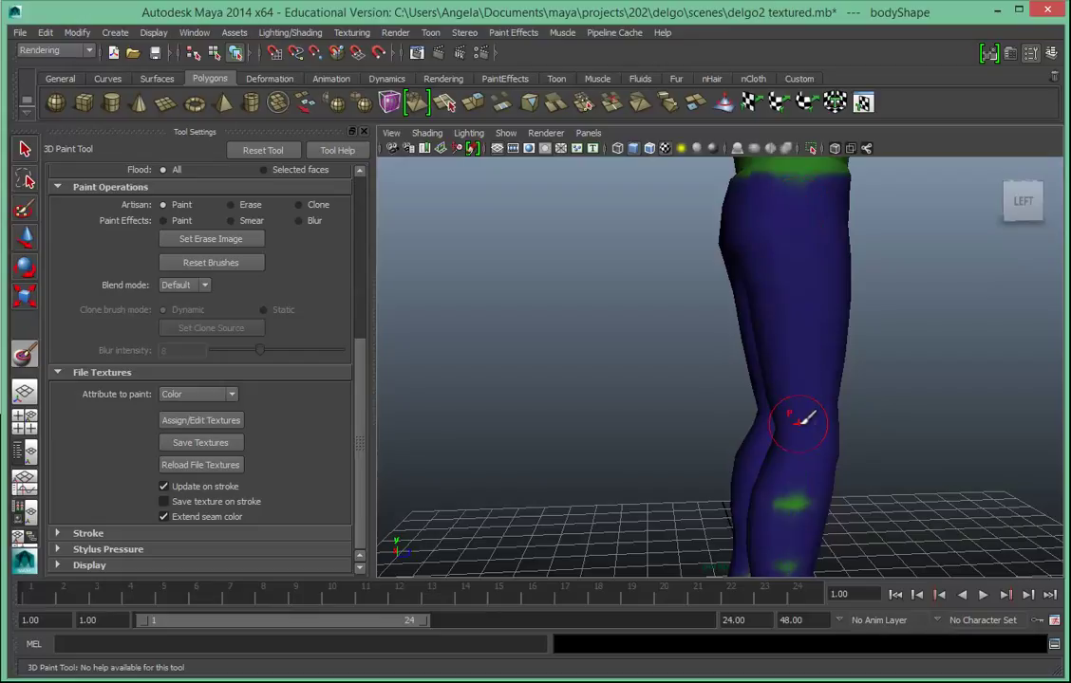
mouse_move(860, 476)
alt+middle_down()
mouse_move(858, 280)
mouse_move(820, 216)
alt+middle_up()
mouse_move(628, 273)
alt+mouse_down()
mouse_move(669, 318)
mouse_move(841, 318)
mouse_move(738, 314)
mouse_move(681, 280)
alt+mouse_up()
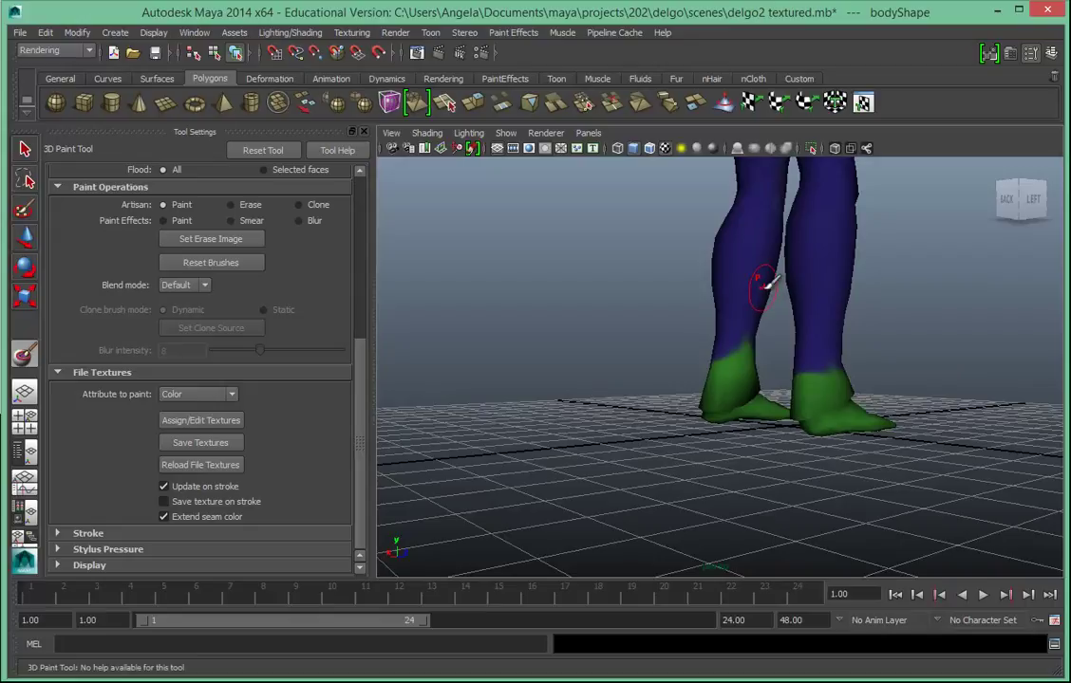
mouse_move(739, 280)
alt+mouse_down()
mouse_move(998, 296)
mouse_move(972, 295)
alt+mouse_up()
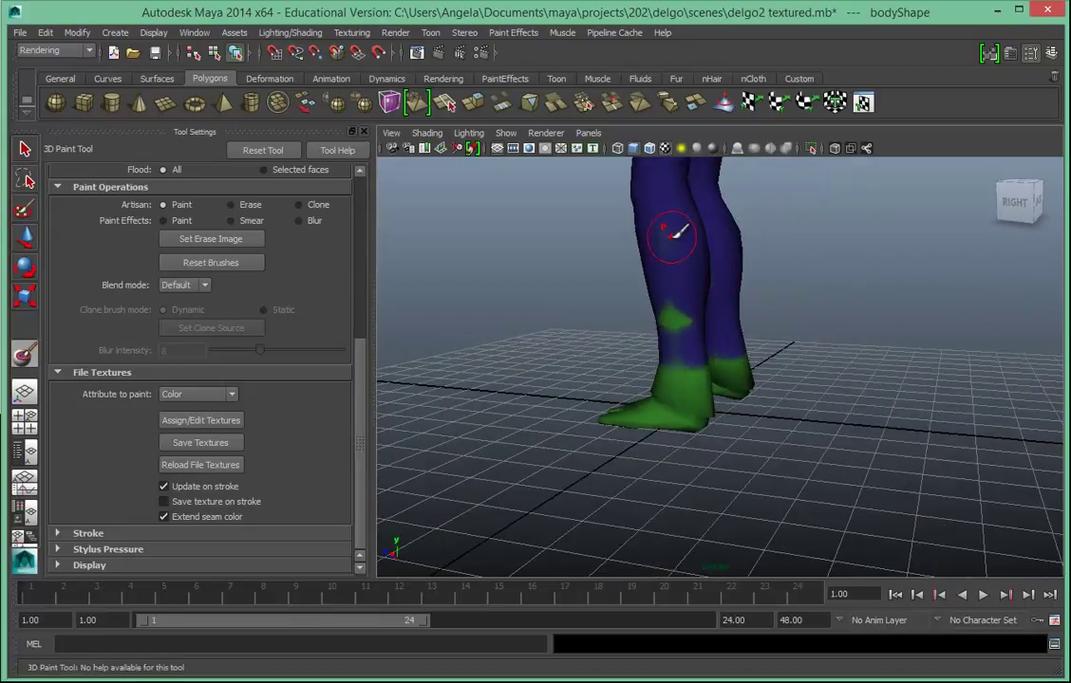
drag(668, 246, 668, 320)
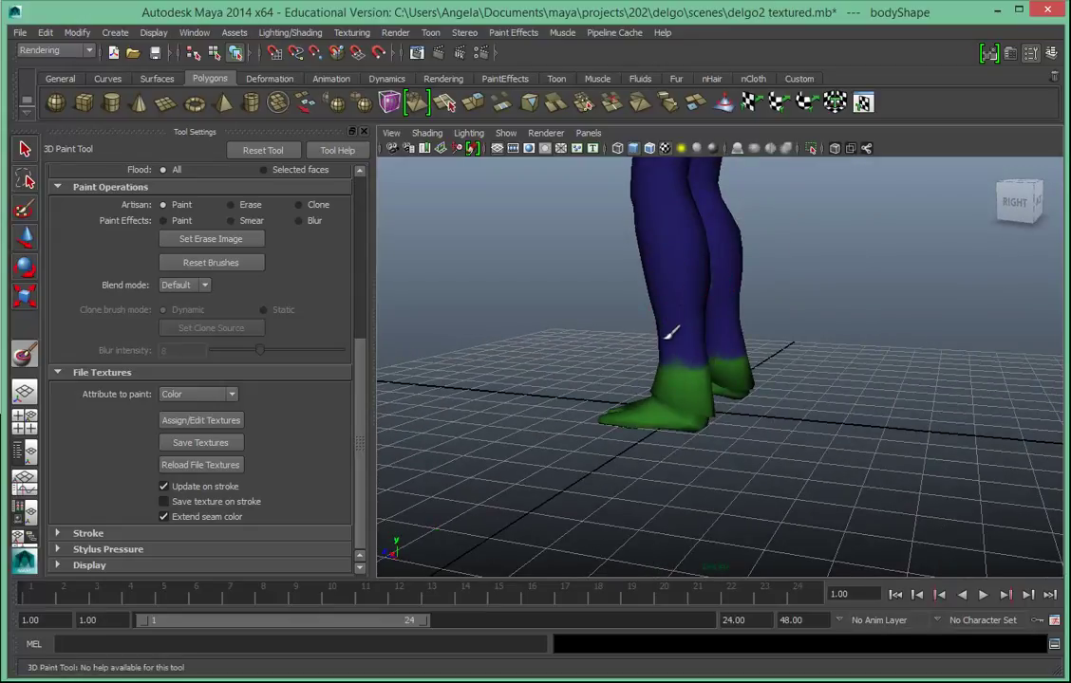
mouse_move(660, 340)
alt+mouse_down()
mouse_move(682, 328)
mouse_move(885, 340)
mouse_move(790, 327)
alt+mouse_up()
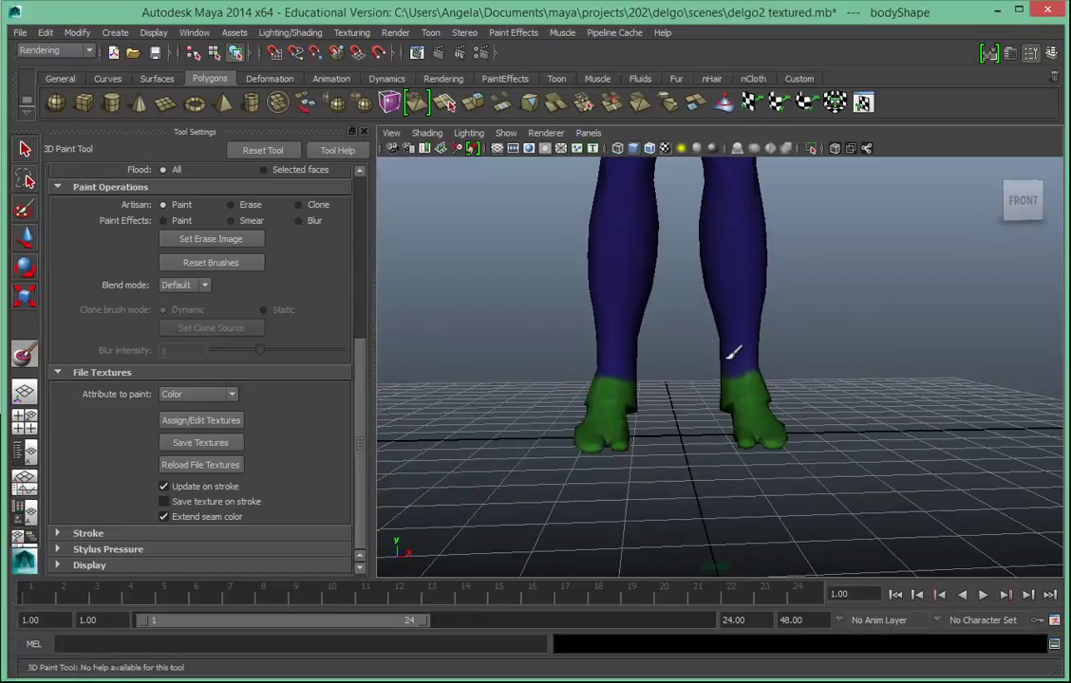
mouse_move(847, 334)
alt+mouse_down()
mouse_move(855, 533)
mouse_move(836, 419)
mouse_move(671, 359)
mouse_move(588, 364)
mouse_move(614, 249)
alt+mouse_up()
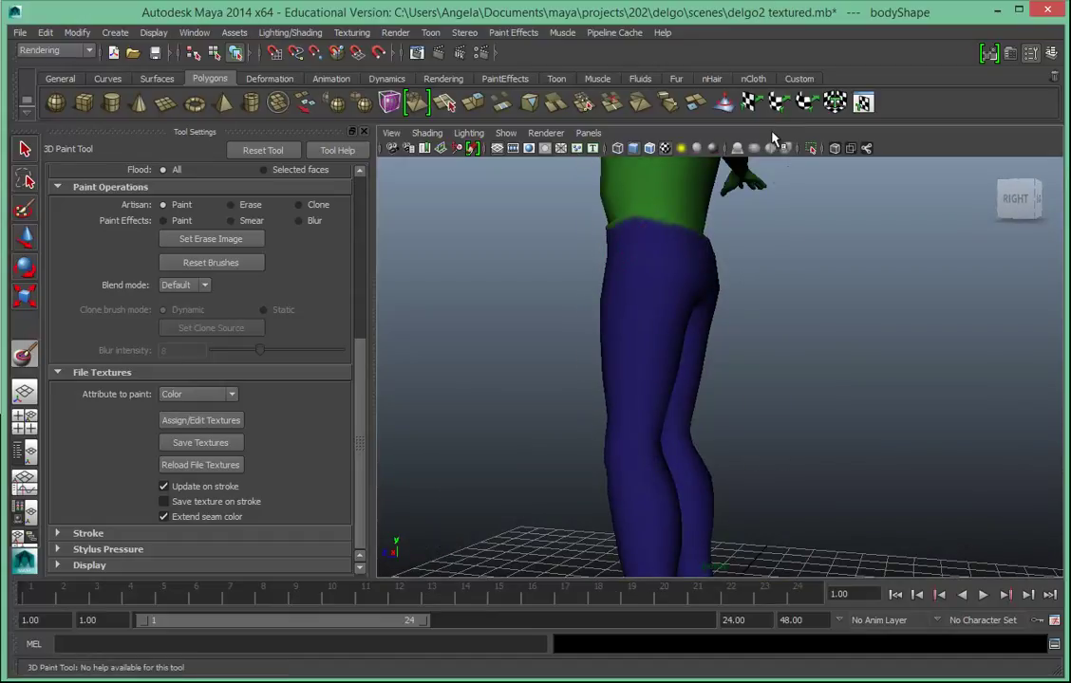
Examine how the painted trousers map onto the body's UV layout in an enlarged UV Texture Editor, then close it.
click(864, 103)
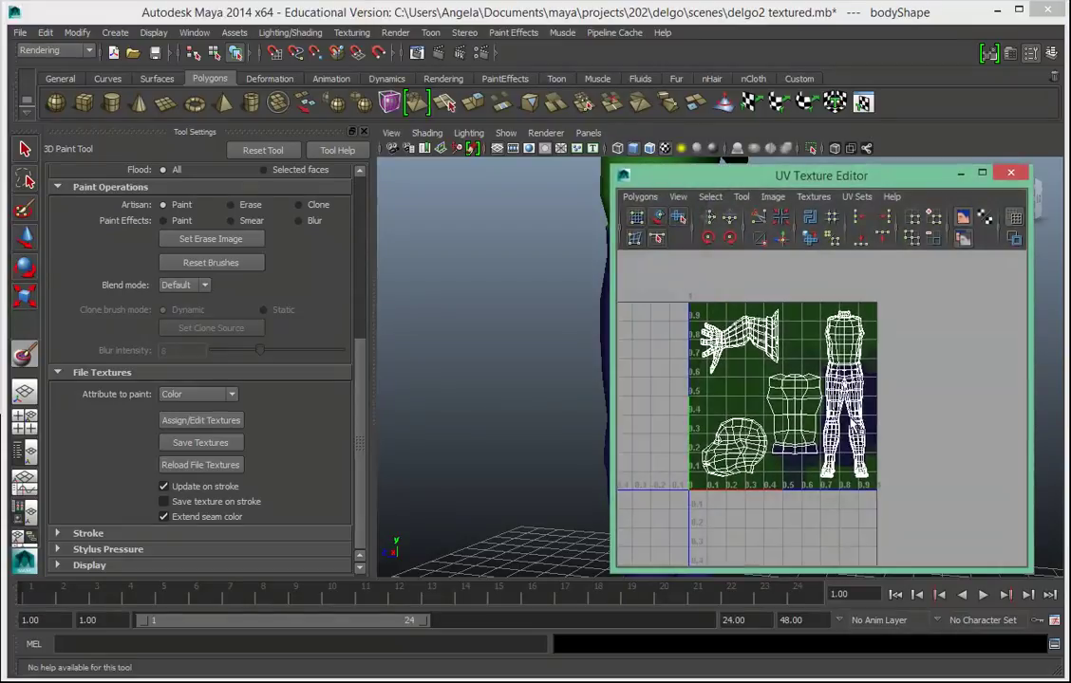
scroll(818, 361, up, 5)
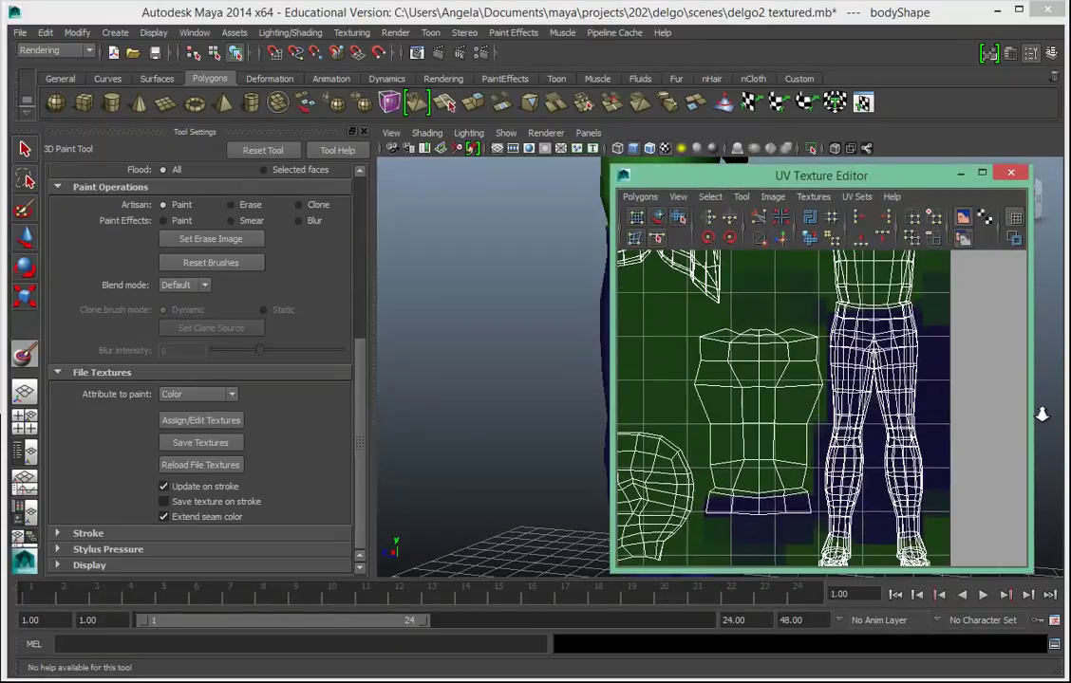
drag(617, 171, 356, 89)
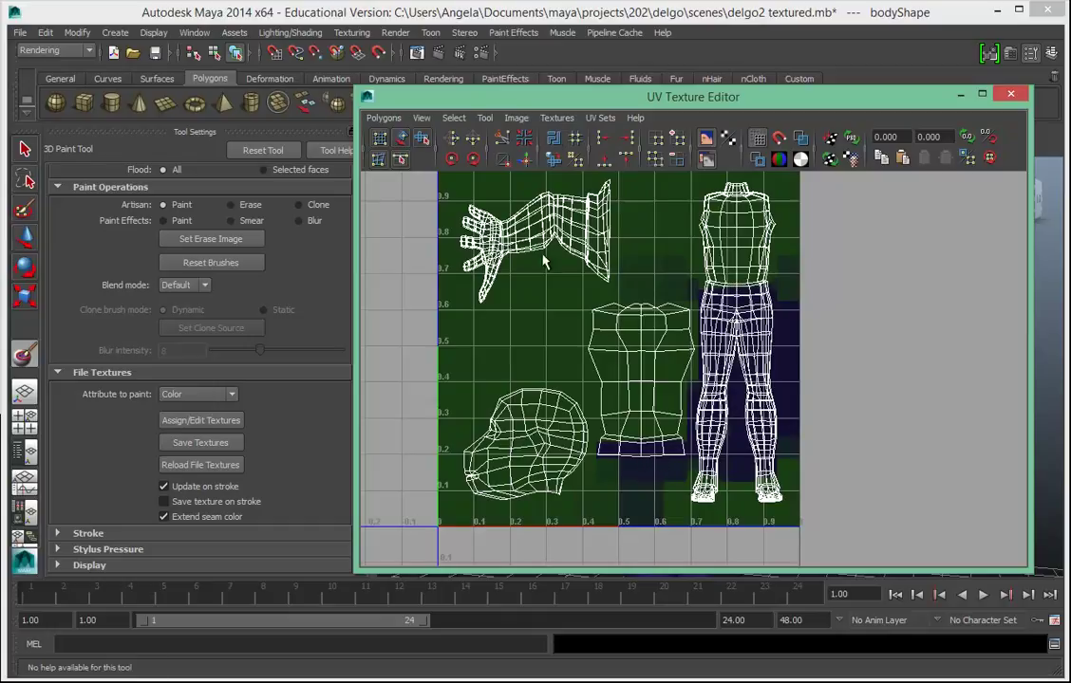
click(1021, 95)
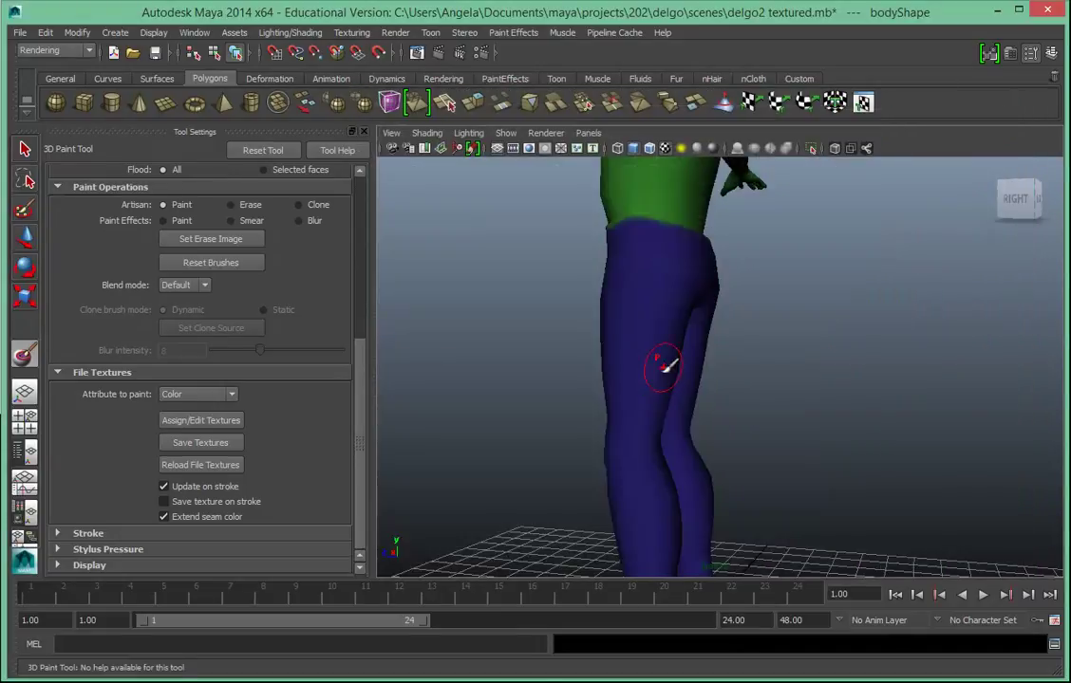
Set the brush color to yellow with hue about 62.9, saturation 0.745 and value 0.843.
alt+drag(621, 318, 801, 320)
alt+middle_drag(829, 249, 848, 465)
mouse_move(855, 444)
alt+right_down()
mouse_move(813, 438)
mouse_move(805, 424)
alt+right_up()
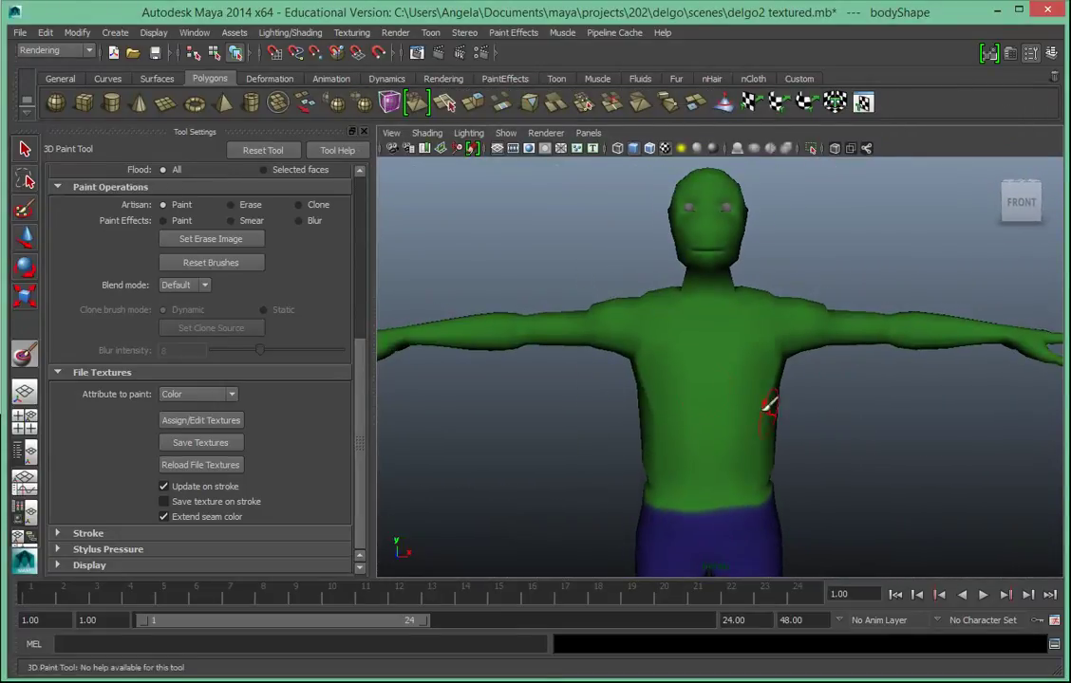
scroll(118, 252, up, 6)
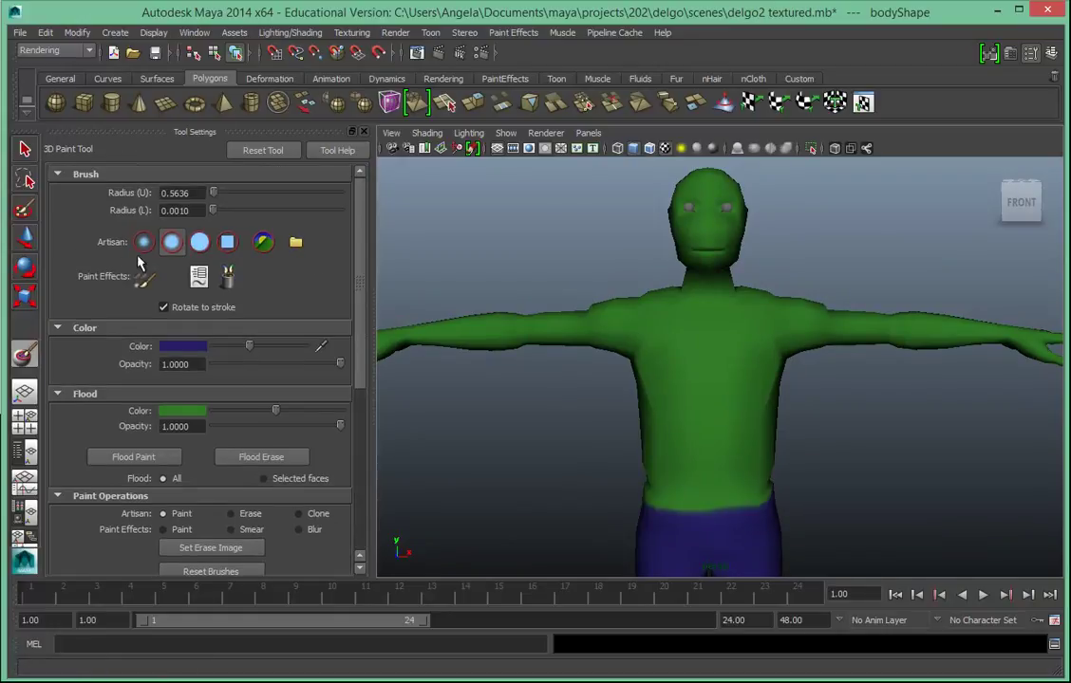
click(176, 347)
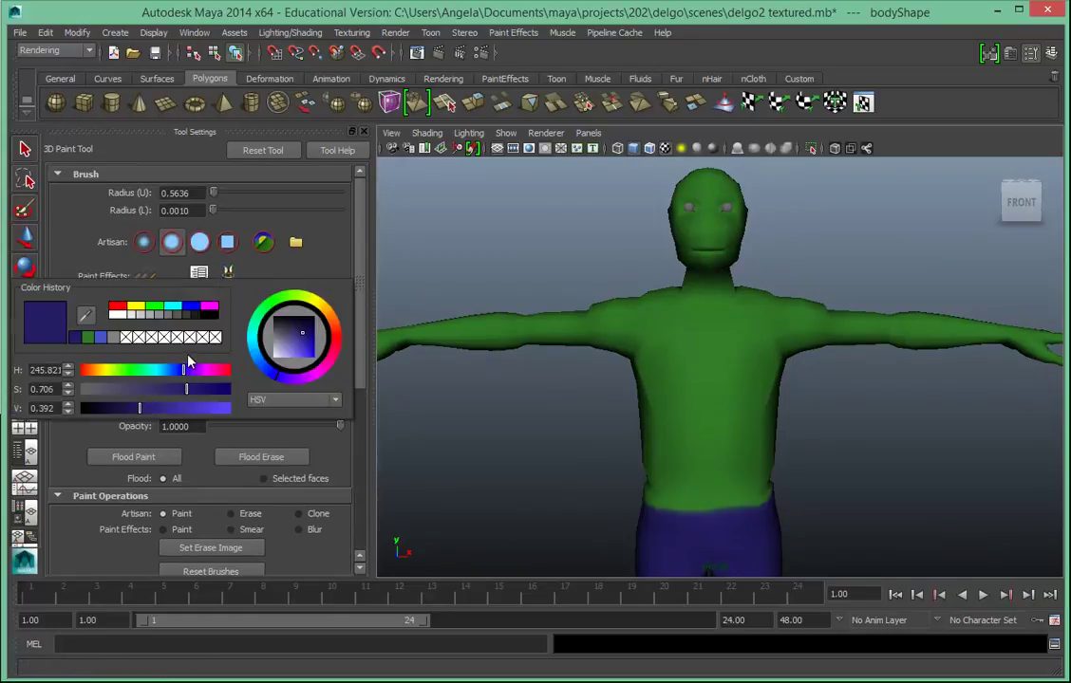
mouse_move(317, 303)
mouse_down()
mouse_move(336, 316)
mouse_move(302, 296)
mouse_move(292, 346)
mouse_move(282, 337)
mouse_move(315, 298)
mouse_up()
click(312, 298)
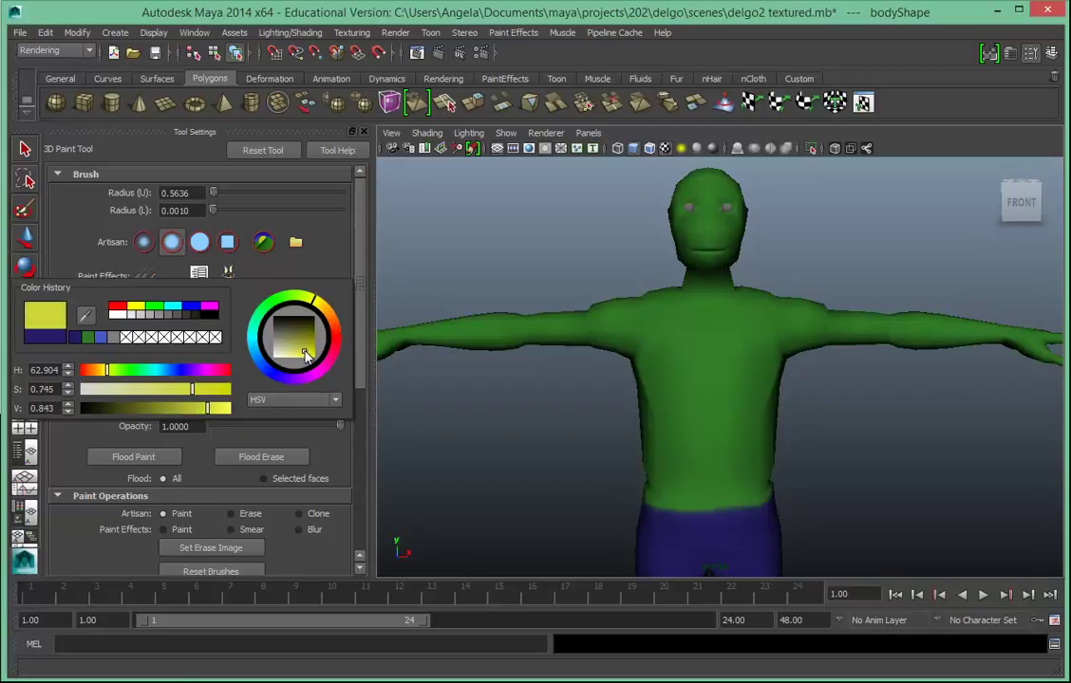
Paint short yellow sleeves on the front of the shoulders and check the texture in the UV Texture Editor.
alt+drag(587, 363, 598, 364)
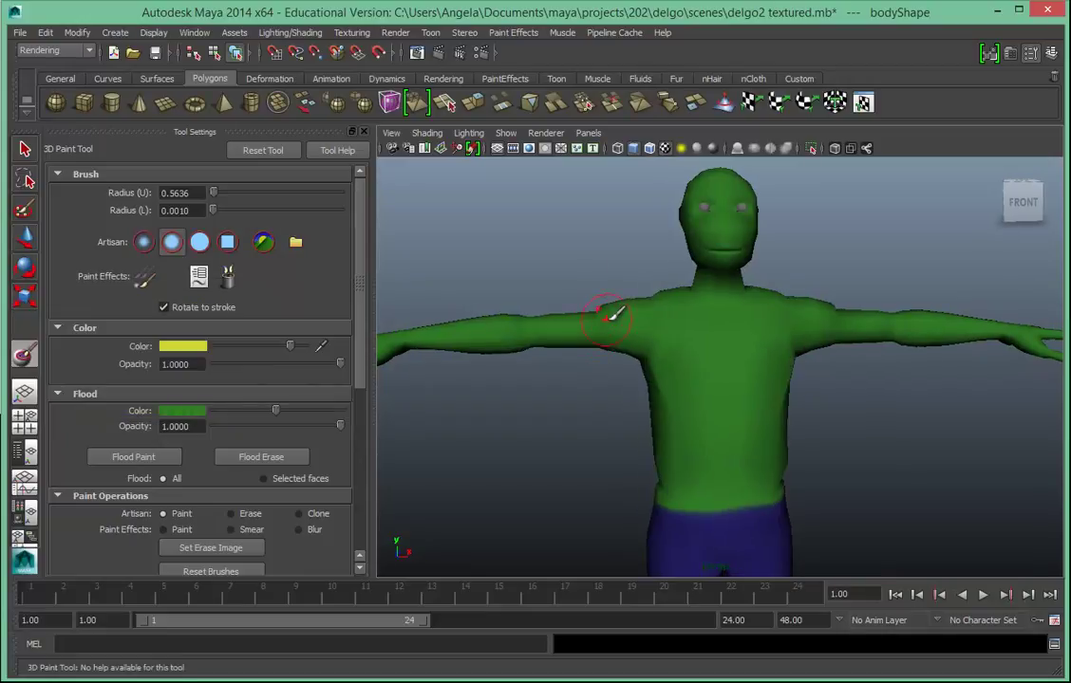
drag(625, 313, 634, 301)
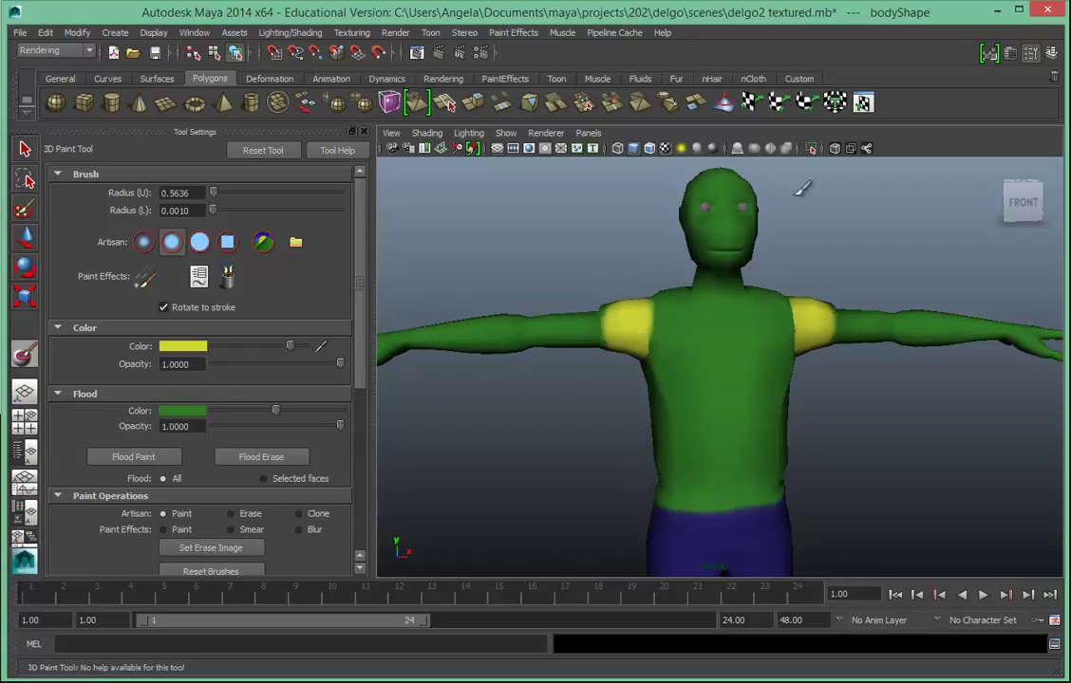
click(861, 104)
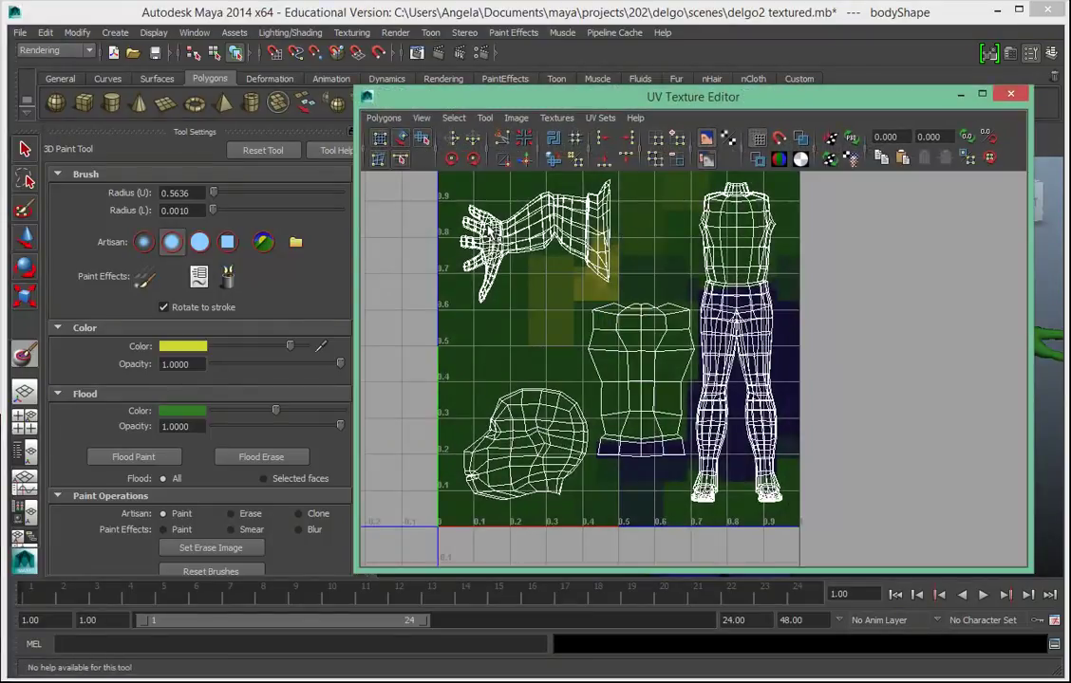
click(1011, 94)
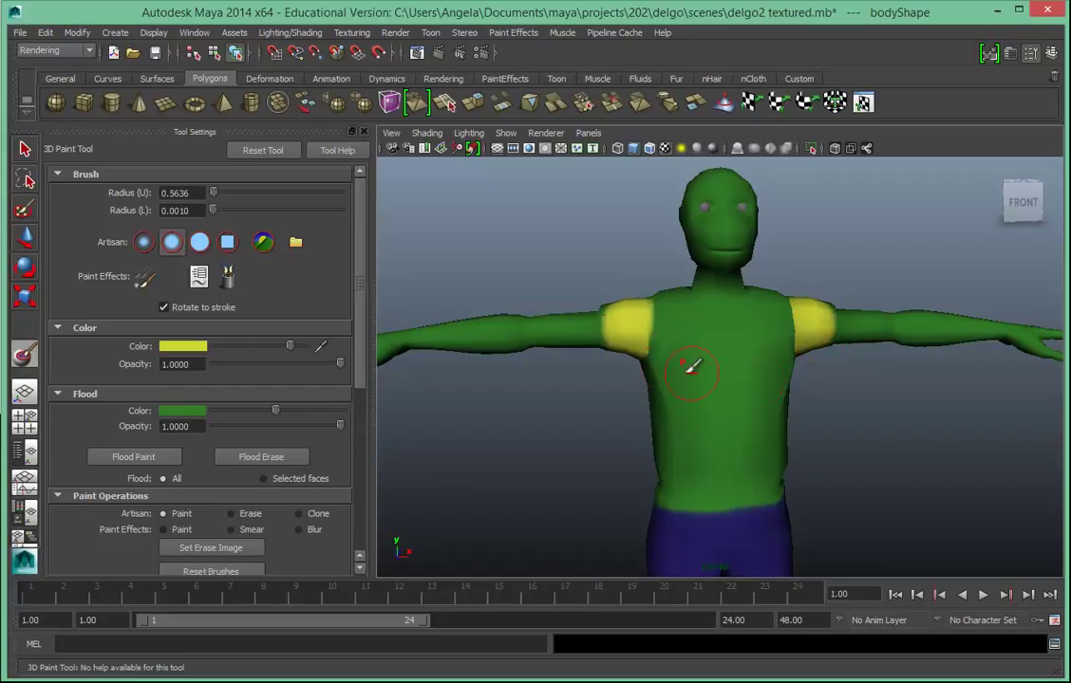
Paint the back of the torso and shoulders yellow from the neckline down to the trousers.
alt+drag(613, 349, 941, 351)
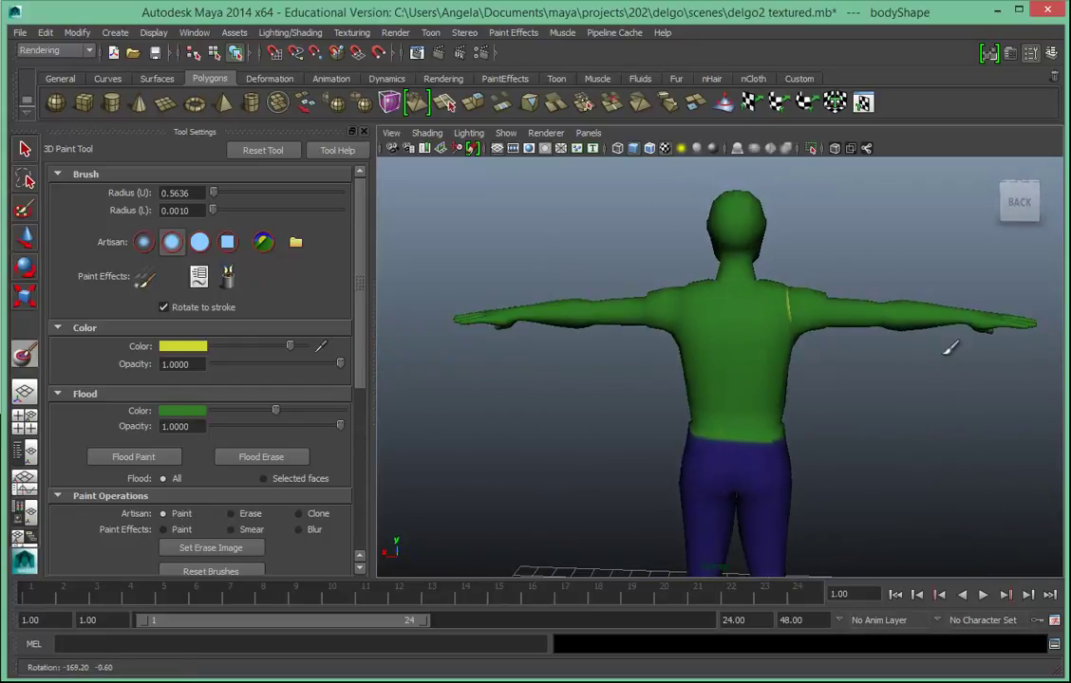
mouse_move(674, 293)
mouse_down()
mouse_move(707, 349)
mouse_move(746, 351)
mouse_move(765, 369)
mouse_move(707, 375)
mouse_move(705, 411)
mouse_move(691, 414)
mouse_move(786, 418)
mouse_move(795, 296)
mouse_move(820, 335)
mouse_up()
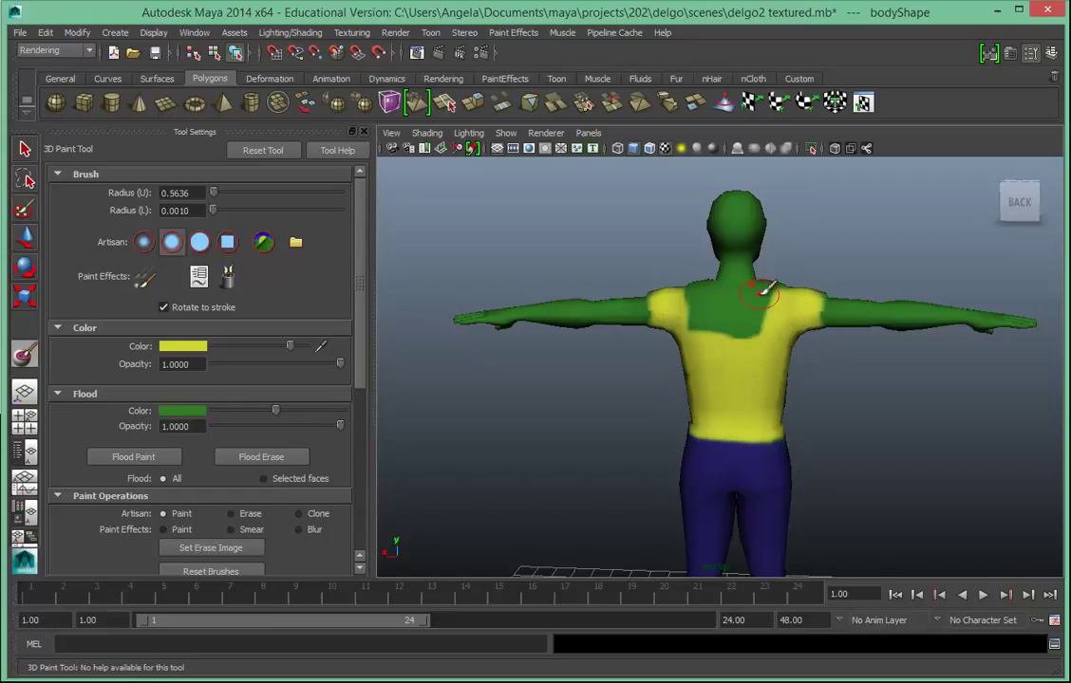
mouse_move(765, 293)
mouse_down()
mouse_move(699, 293)
mouse_move(681, 310)
mouse_move(721, 326)
mouse_move(736, 308)
mouse_up()
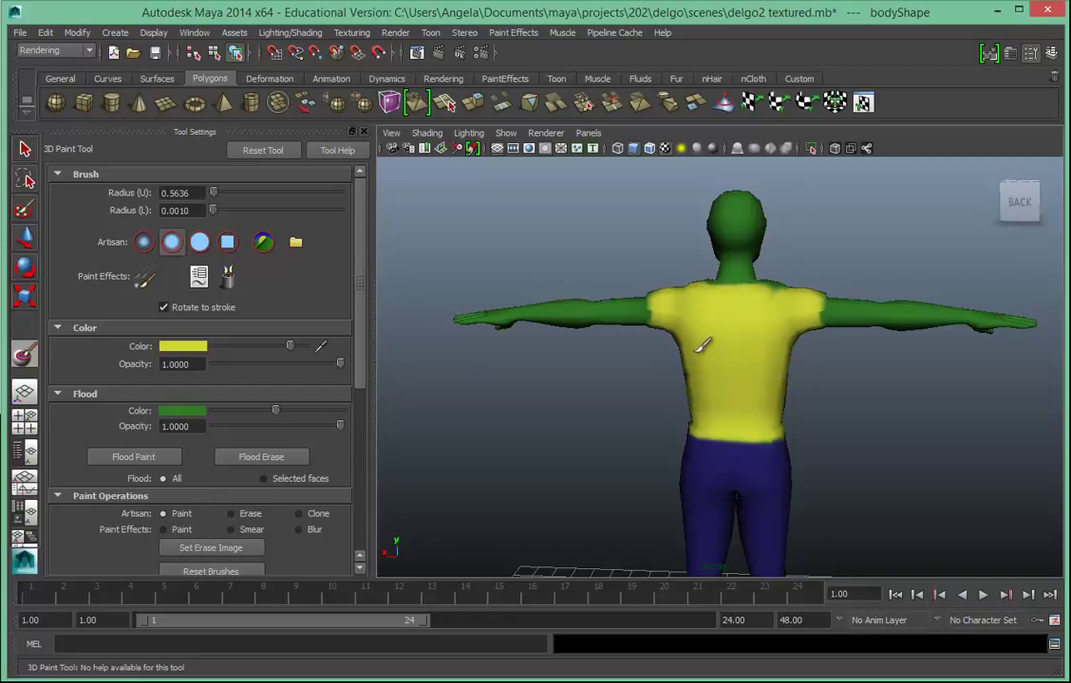
Paint yellow over the green seam along the torso's left side from armpit to waist.
alt+drag(686, 371, 734, 364)
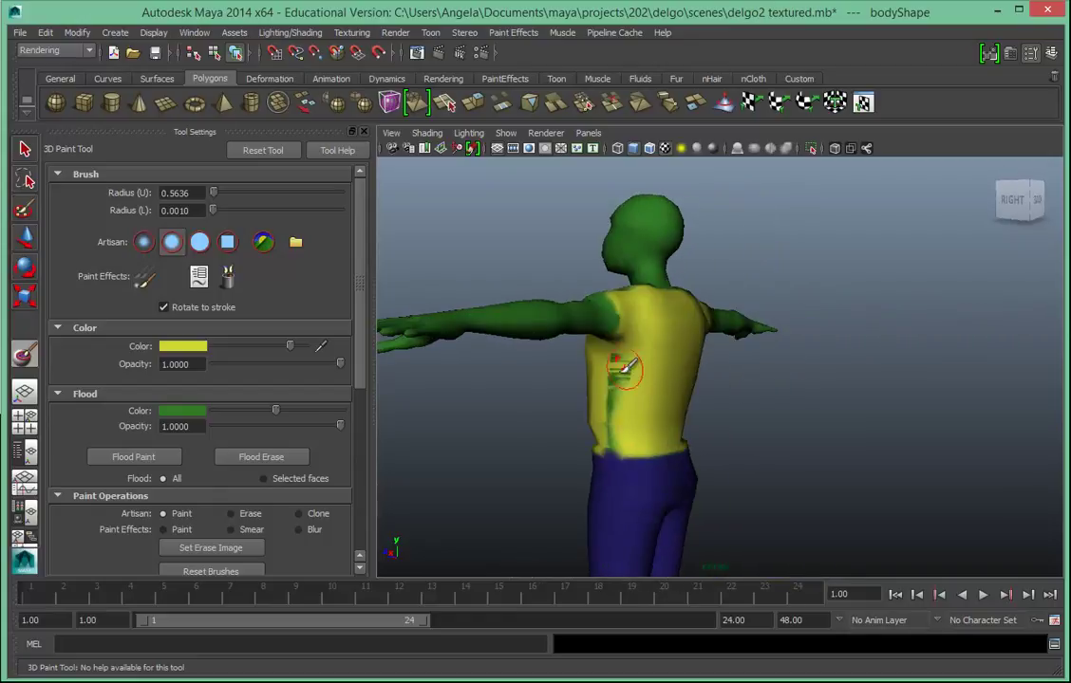
mouse_move(598, 406)
alt+mouse_down()
mouse_move(612, 399)
mouse_move(626, 356)
alt+mouse_up()
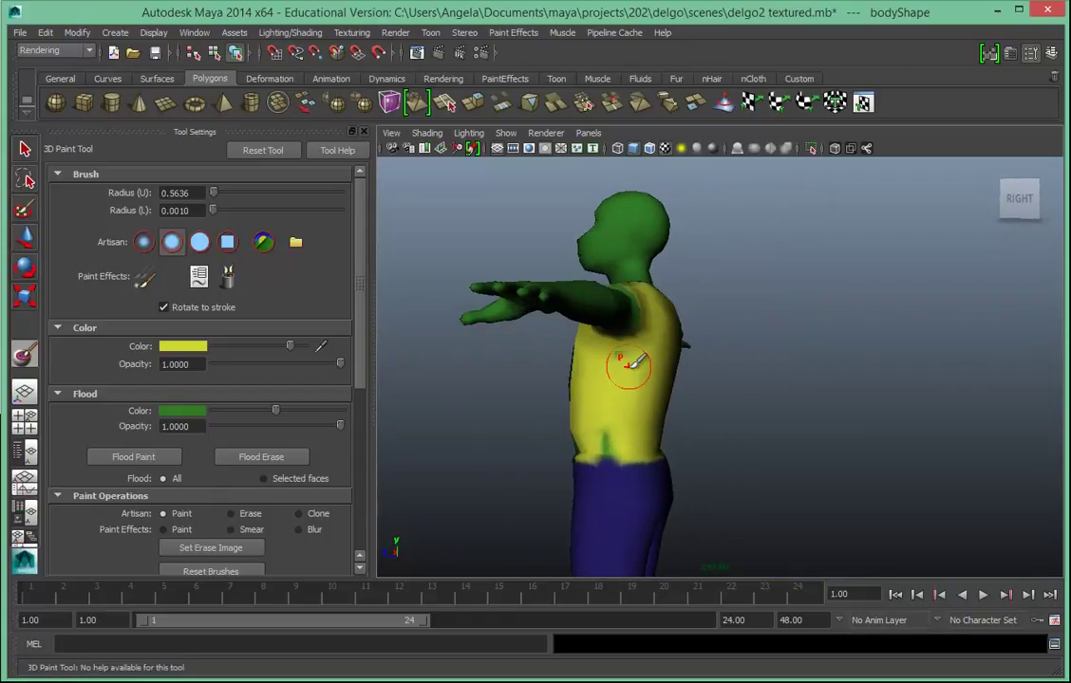
mouse_move(615, 430)
alt+mouse_down()
mouse_move(604, 432)
mouse_move(617, 389)
mouse_move(624, 420)
mouse_move(736, 399)
alt+mouse_up()
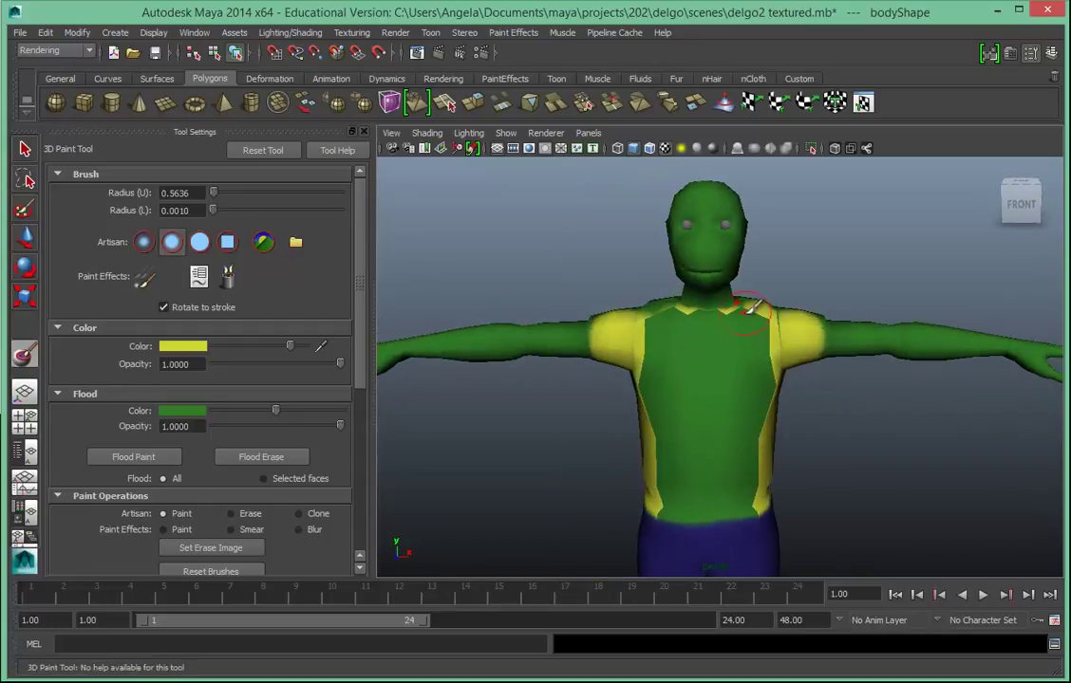
Reduce the brush's upper radius to about 0.15 for detail work around the shoulders and neck.
mouse_move(545, 294)
alt+mouse_down()
mouse_move(617, 334)
mouse_move(631, 407)
mouse_move(653, 416)
mouse_move(637, 449)
alt+mouse_up()
key(b)
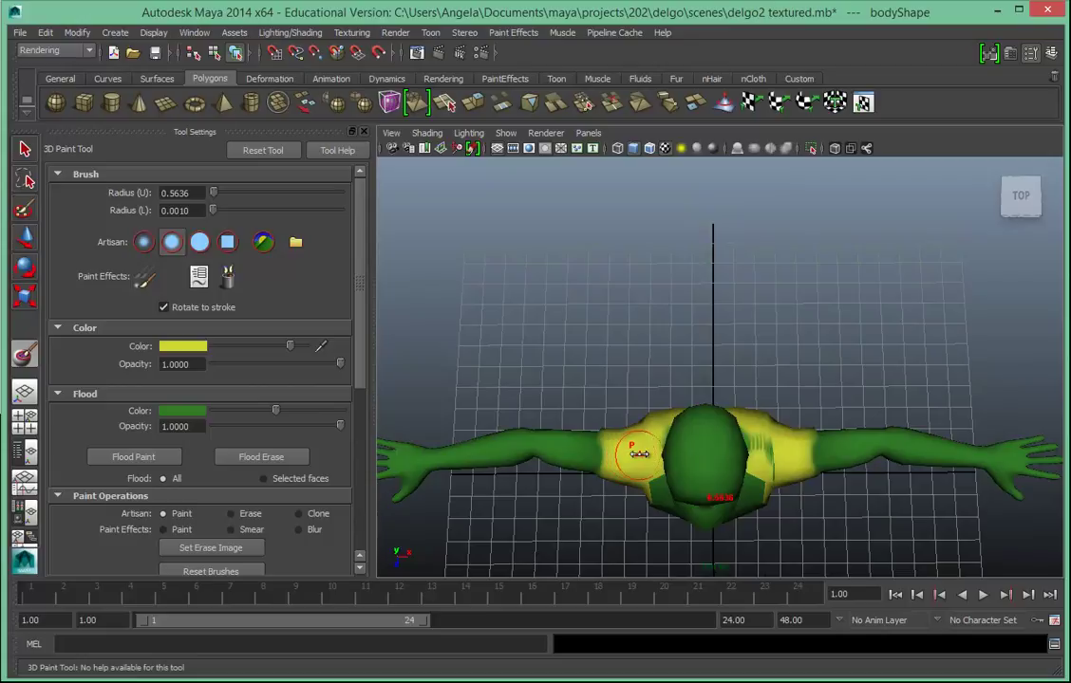
mouse_move(642, 454)
mouse_down()
mouse_move(627, 455)
mouse_move(736, 434)
mouse_up()
alt+right_drag(735, 434, 969, 466)
alt+middle_drag(966, 464, 946, 375)
mouse_move(813, 350)
mouse_down()
mouse_move(800, 311)
mouse_move(813, 354)
mouse_move(864, 371)
mouse_move(829, 367)
mouse_move(825, 382)
mouse_move(866, 409)
mouse_up()
alt+middle_drag(890, 448, 746, 436)
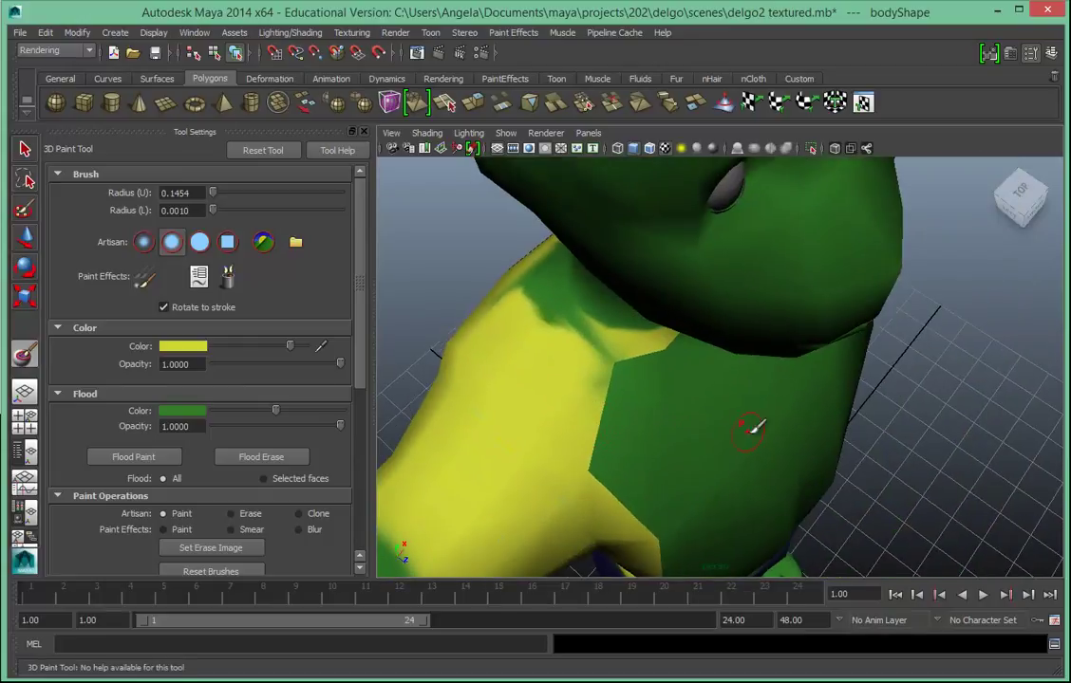
Paint yellow over the green streaks on the character's left shoulder up to the base of the neck.
mouse_move(603, 373)
mouse_down()
mouse_move(605, 356)
mouse_move(590, 357)
mouse_move(546, 304)
mouse_move(475, 266)
mouse_move(558, 325)
mouse_up()
mouse_move(659, 401)
alt+mouse_down()
mouse_move(540, 430)
mouse_move(482, 406)
alt+mouse_up()
alt+middle_drag(839, 316, 875, 497)
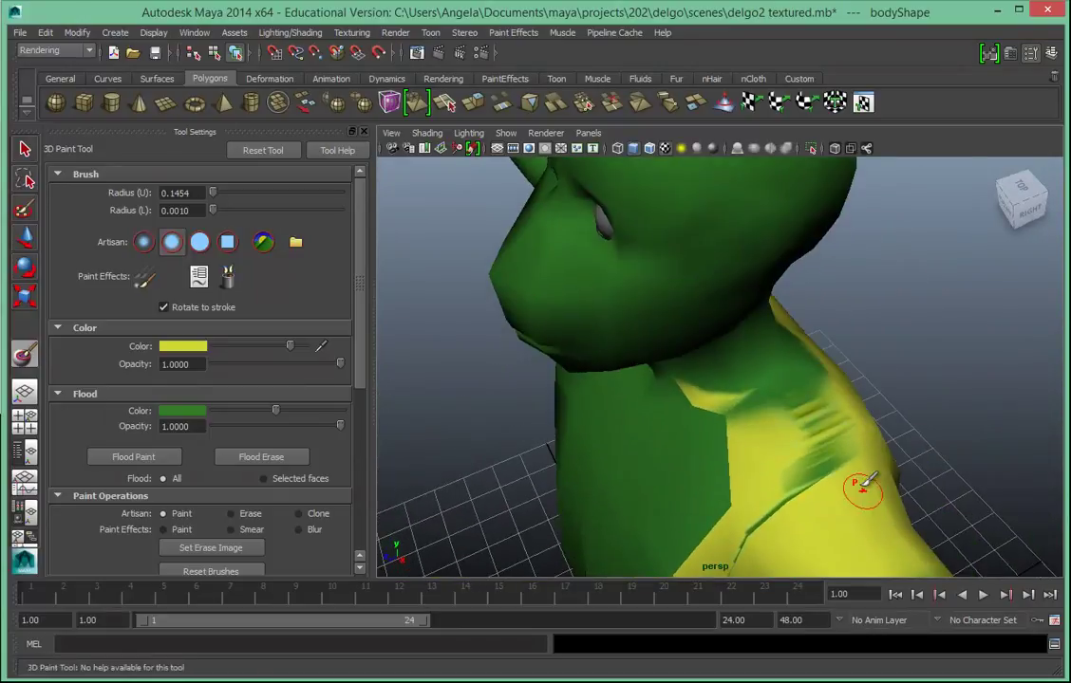
mouse_move(798, 409)
mouse_down()
mouse_move(831, 466)
mouse_move(802, 462)
mouse_move(808, 407)
mouse_up()
mouse_move(815, 458)
mouse_down()
mouse_move(824, 425)
mouse_move(773, 510)
mouse_up()
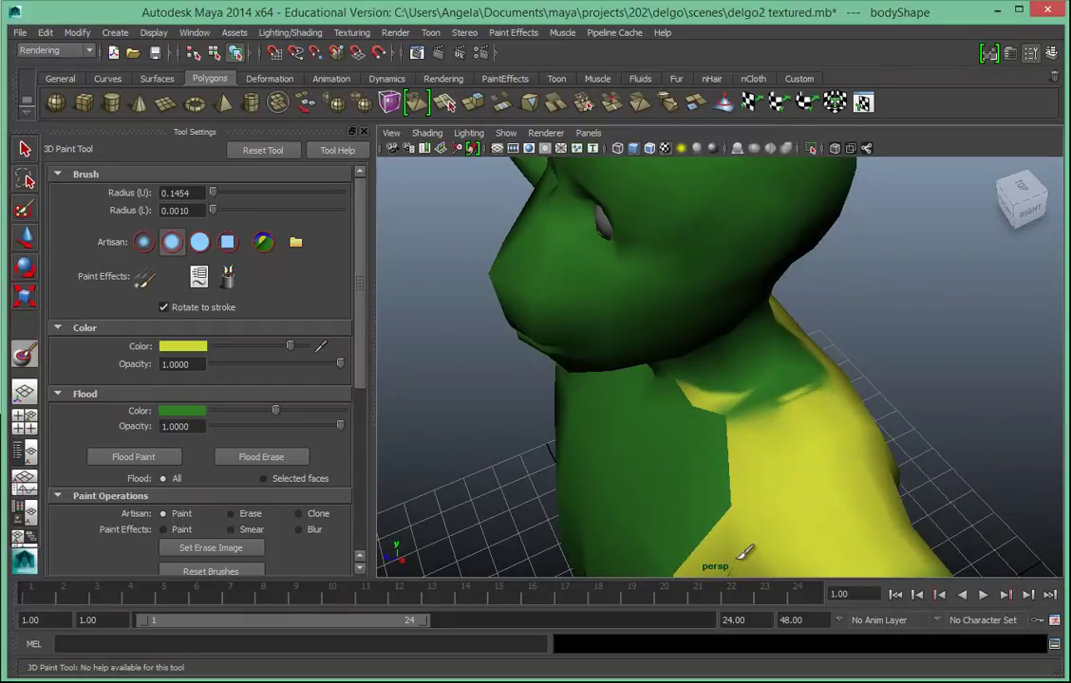
mouse_move(771, 457)
mouse_down()
mouse_move(759, 406)
mouse_move(722, 360)
mouse_move(764, 368)
mouse_move(822, 353)
mouse_move(834, 380)
mouse_up()
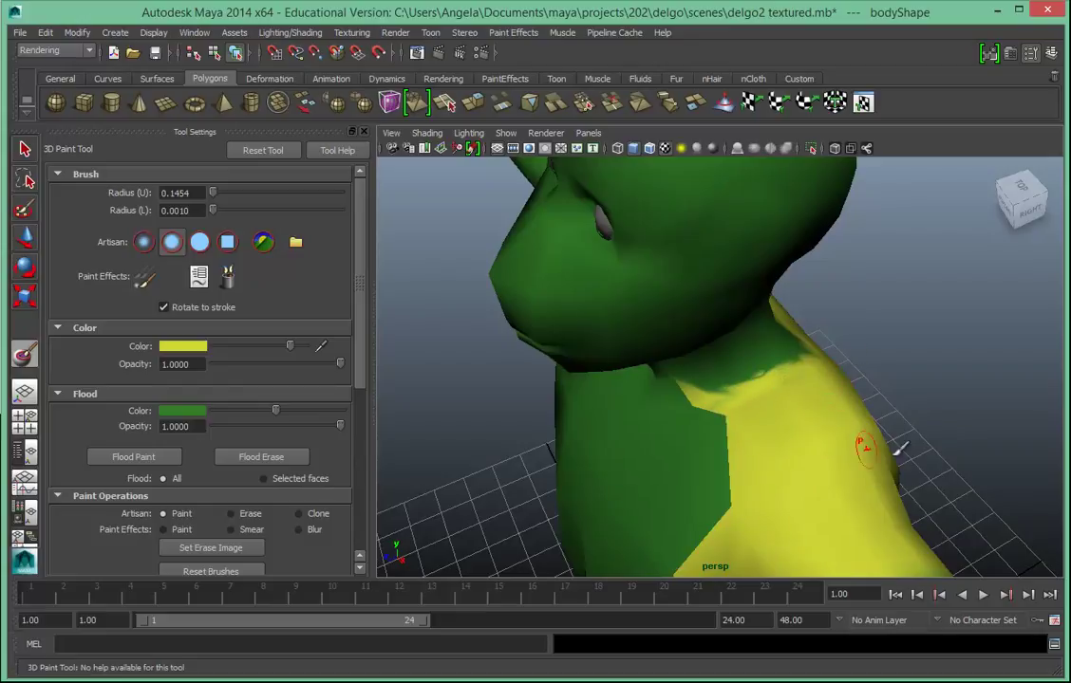
Touch up the yellow around the back of the neckline and cover the green patch low on the torso's right side.
mouse_move(908, 477)
alt+mouse_down()
mouse_move(800, 490)
mouse_move(677, 394)
mouse_move(722, 375)
mouse_move(683, 377)
mouse_move(726, 347)
alt+mouse_up()
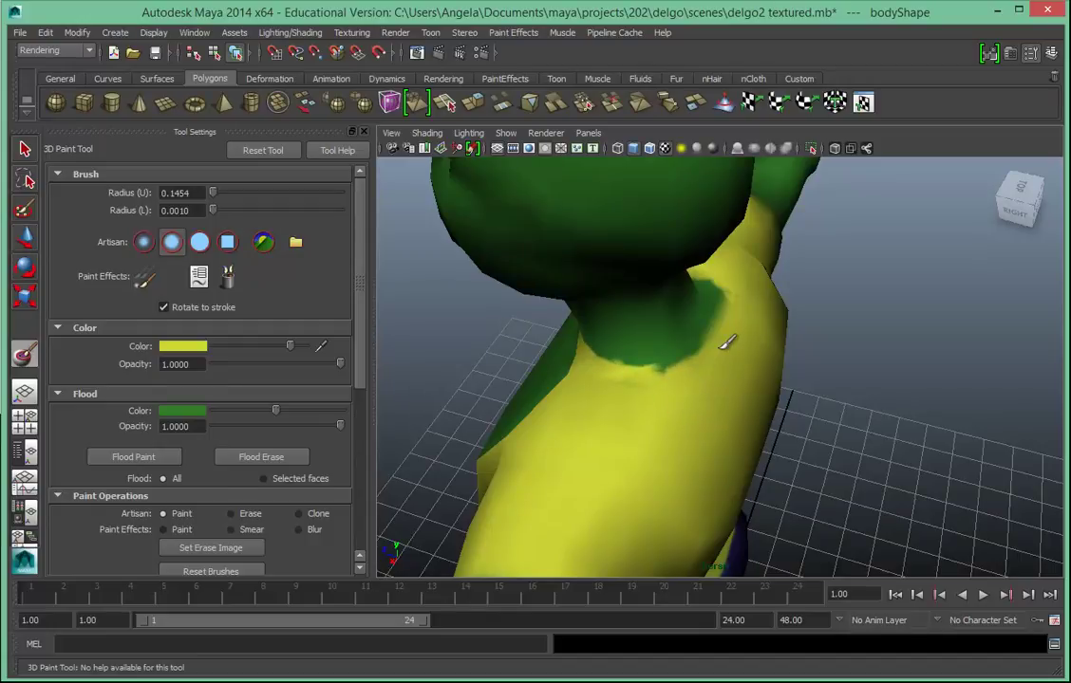
mouse_move(617, 545)
alt+mouse_down()
mouse_move(905, 499)
mouse_move(825, 504)
mouse_move(919, 495)
mouse_move(918, 485)
alt+mouse_up()
mouse_move(740, 414)
mouse_down()
mouse_move(665, 409)
mouse_move(726, 453)
mouse_move(750, 443)
mouse_up()
mouse_move(729, 495)
mouse_down()
mouse_move(777, 424)
mouse_move(807, 485)
mouse_move(808, 406)
mouse_move(826, 401)
mouse_move(798, 423)
mouse_move(865, 380)
mouse_move(836, 402)
mouse_move(786, 483)
mouse_move(771, 438)
mouse_move(684, 370)
mouse_move(820, 393)
mouse_move(851, 380)
mouse_up()
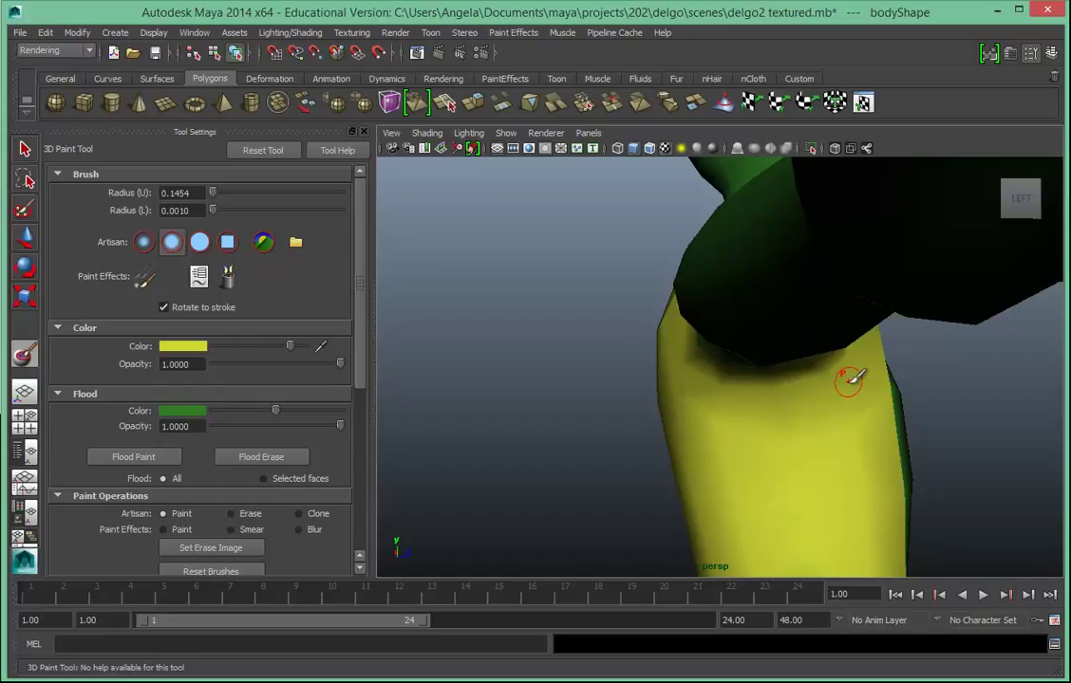
alt+drag(721, 474, 733, 409)
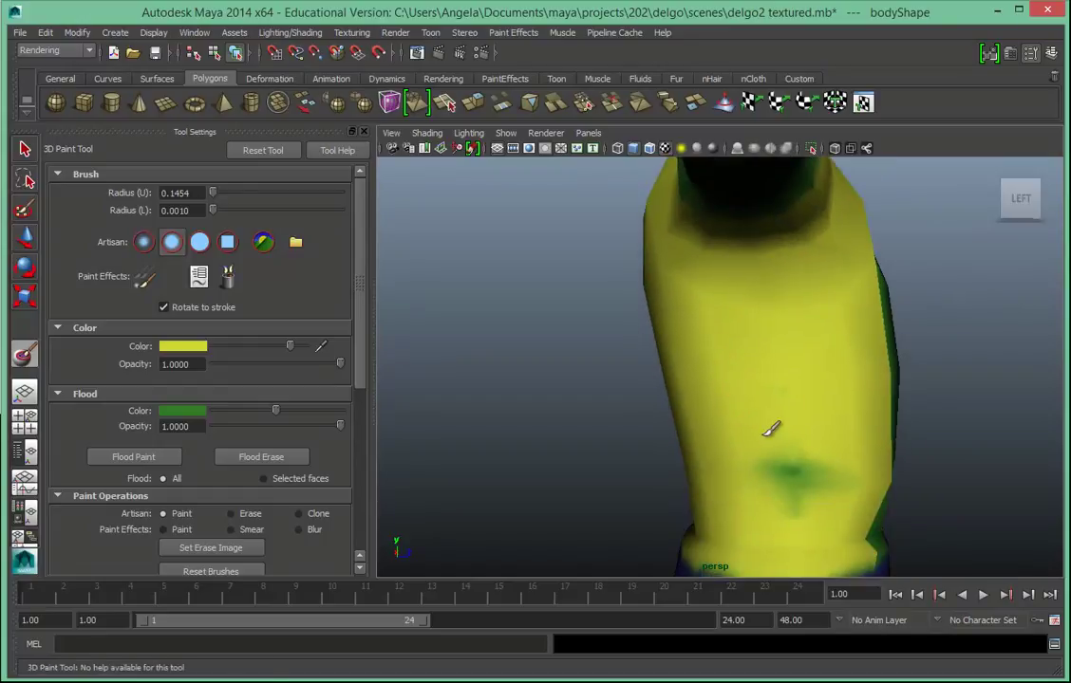
mouse_move(784, 504)
mouse_down()
mouse_move(789, 470)
mouse_move(808, 500)
mouse_move(806, 454)
mouse_move(766, 467)
mouse_up()
Even out the yellow shirt hem above the trousers on the character's left side.
alt+drag(841, 507, 534, 504)
alt+right_drag(995, 504, 805, 485)
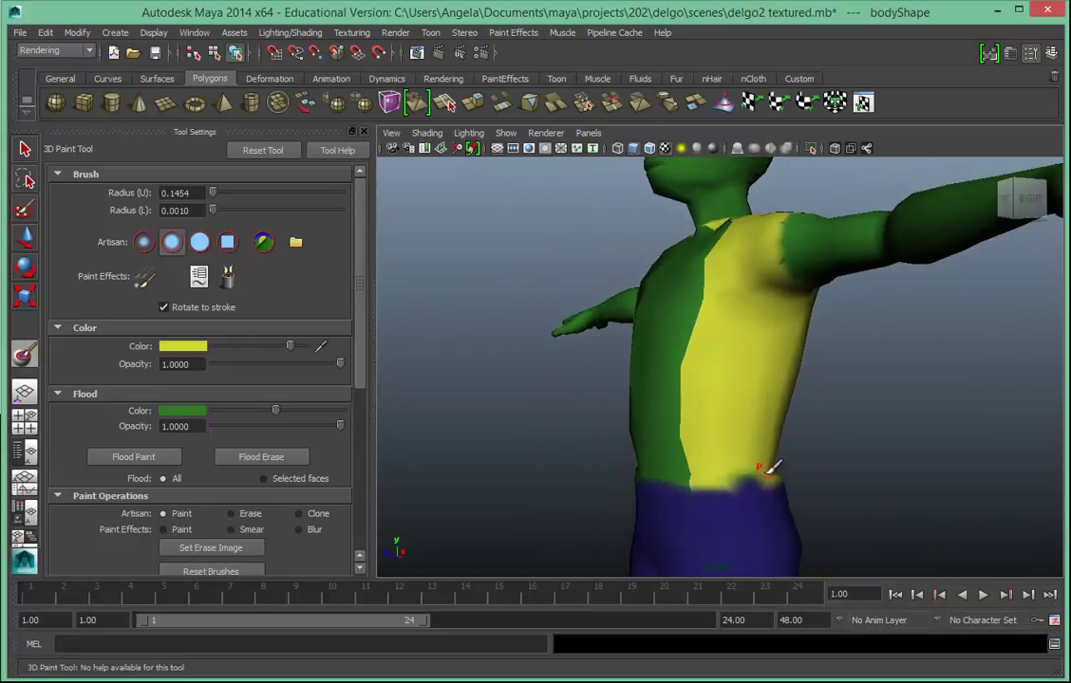
drag(744, 476, 770, 481)
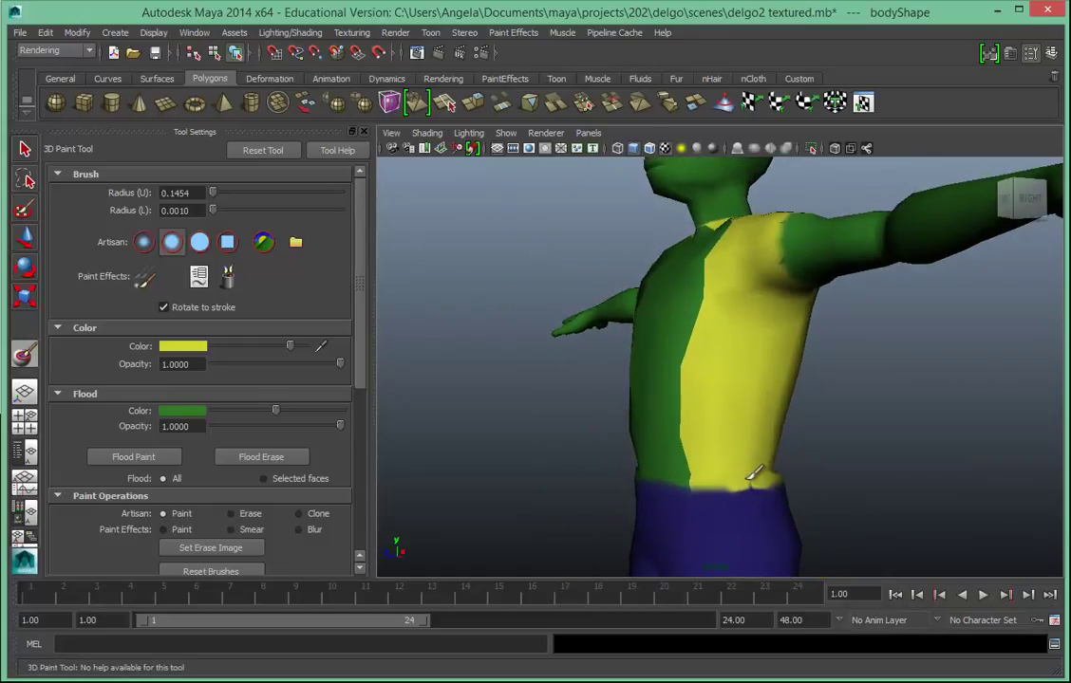
alt+drag(643, 469, 771, 480)
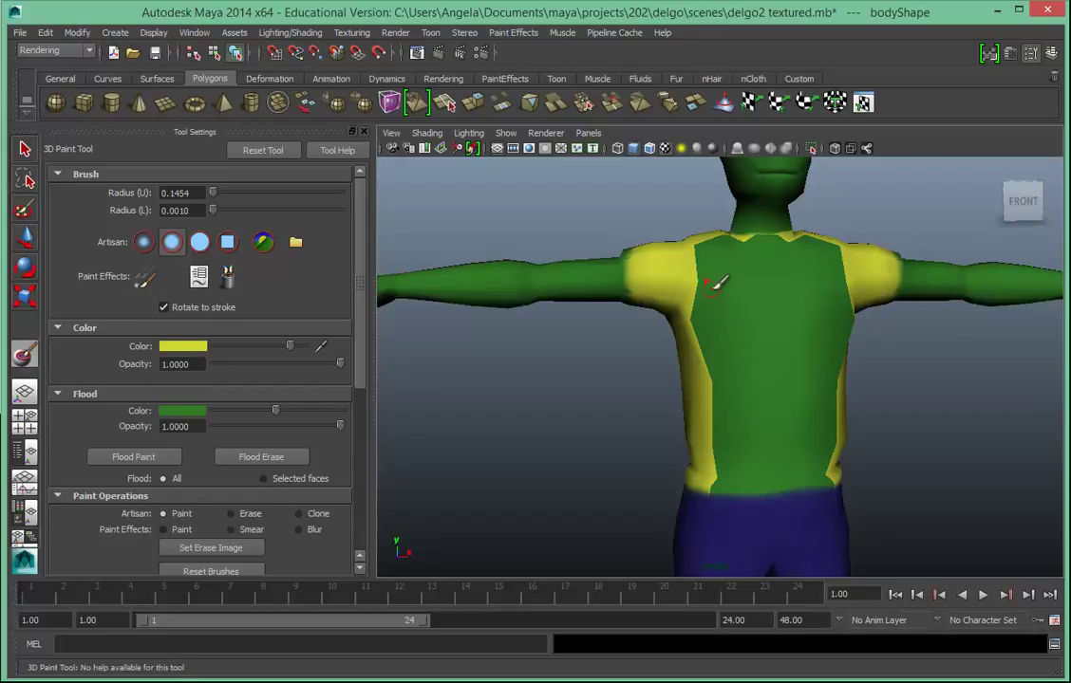
Paint a yellow strip down the front of the torso on the character's right side, from shoulder to waist.
drag(723, 273, 728, 454)
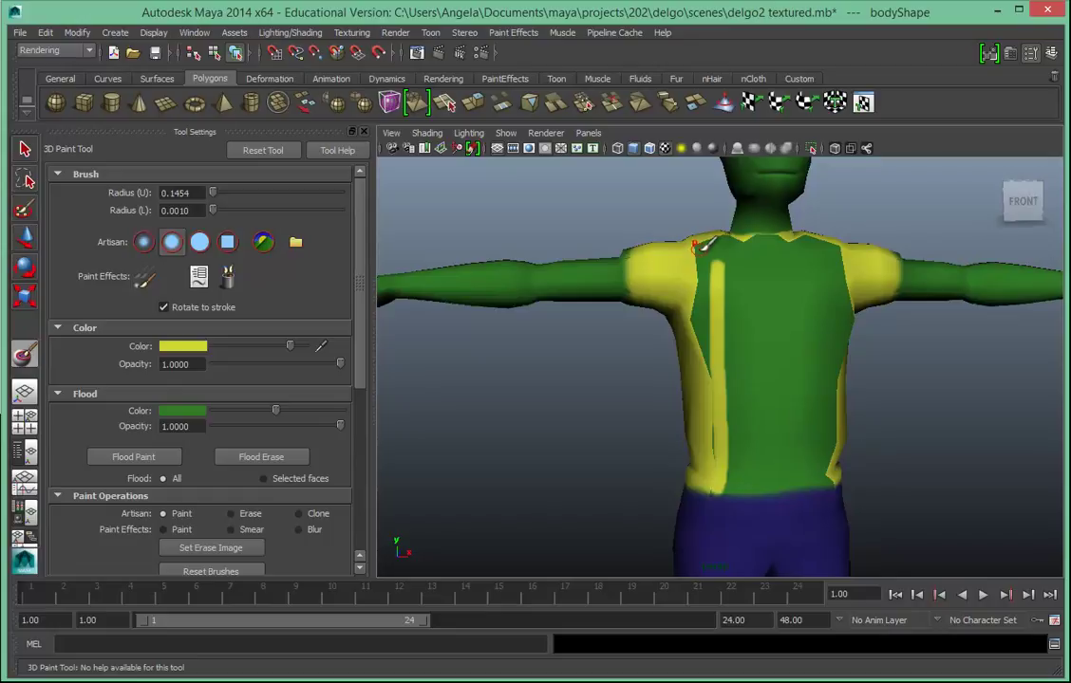
drag(697, 245, 707, 324)
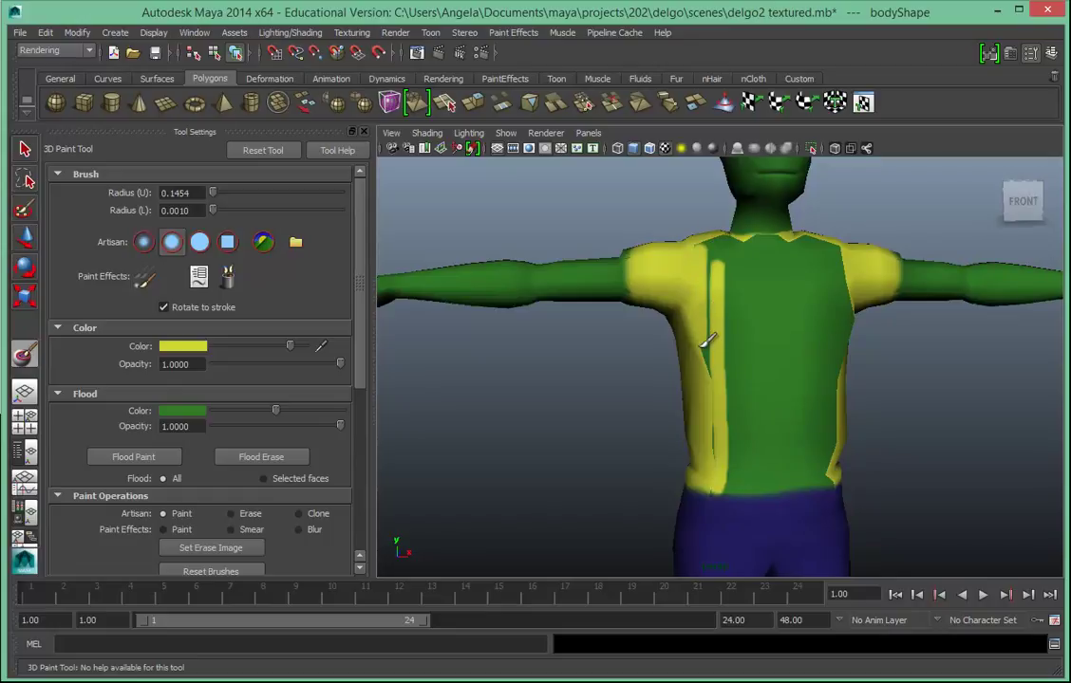
drag(715, 329, 710, 253)
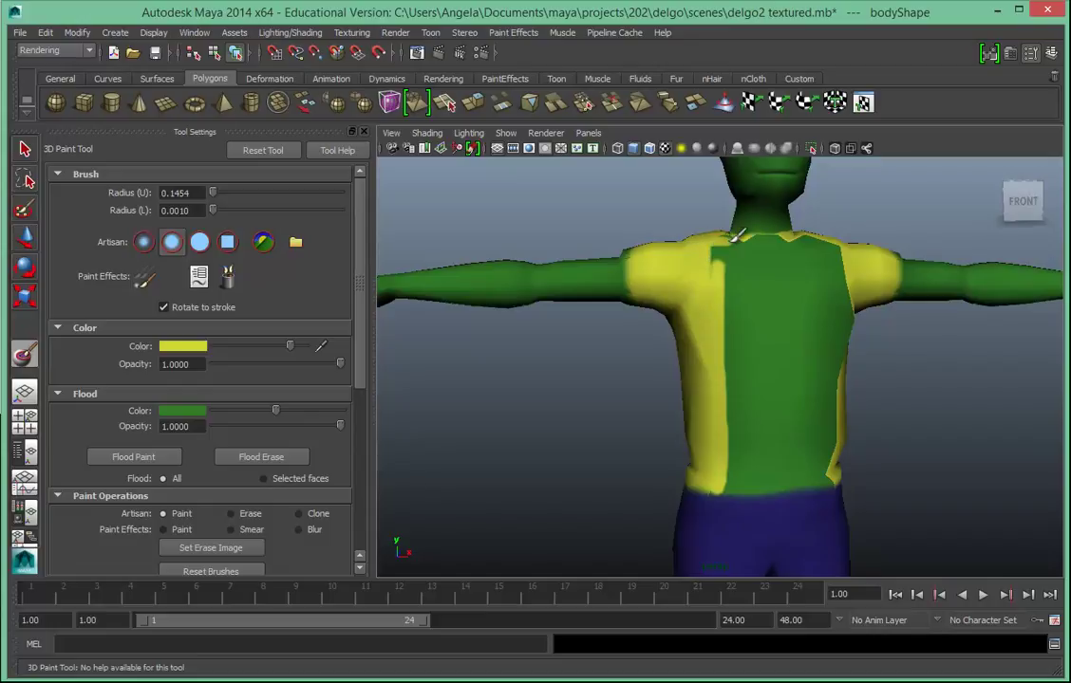
drag(728, 246, 733, 236)
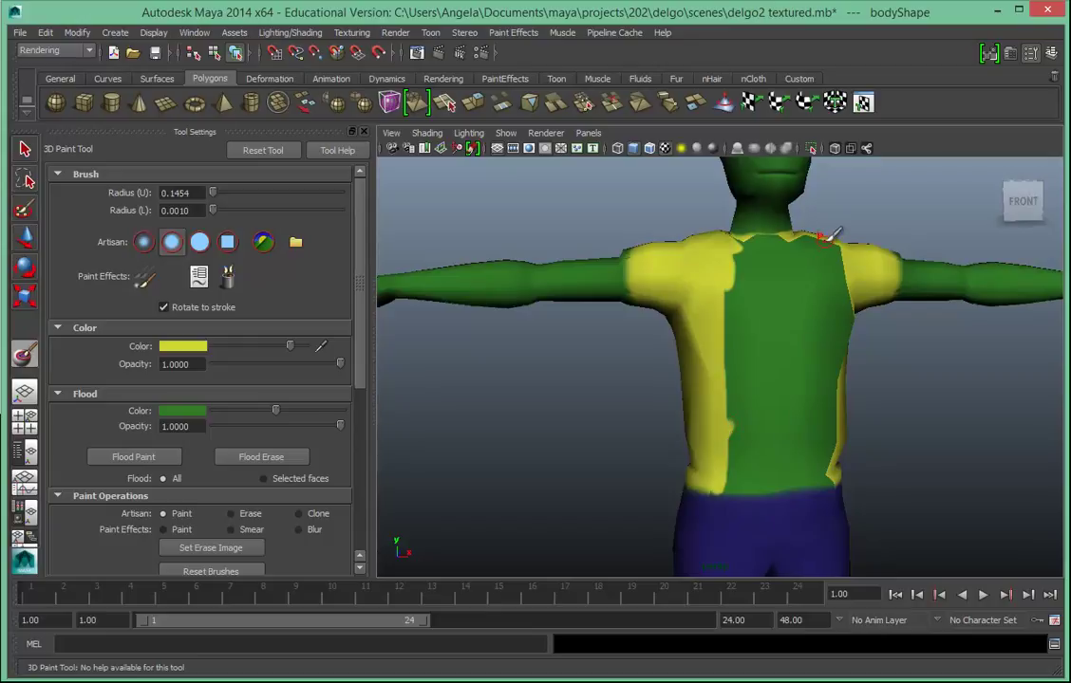
Paint a matching yellow strip down the front of the torso on the character's left side, from shoulder to hem.
mouse_move(818, 235)
mouse_down()
mouse_move(827, 444)
mouse_move(790, 459)
mouse_up()
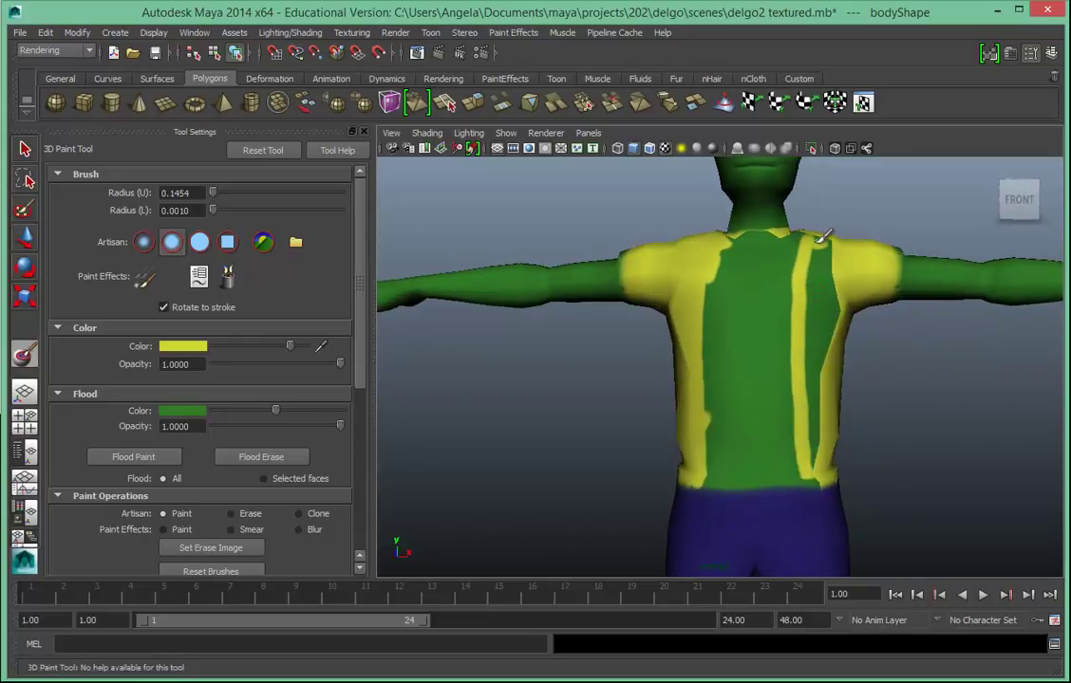
drag(818, 250, 810, 368)
drag(830, 254, 832, 317)
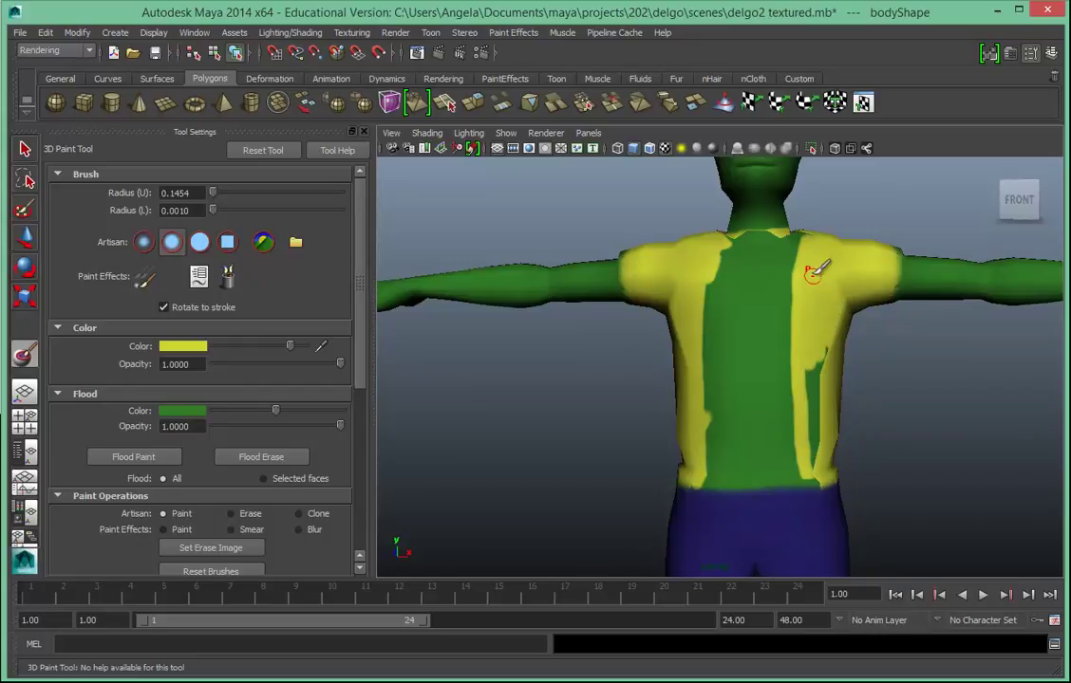
mouse_move(814, 336)
mouse_down()
mouse_move(814, 433)
mouse_move(828, 351)
mouse_up()
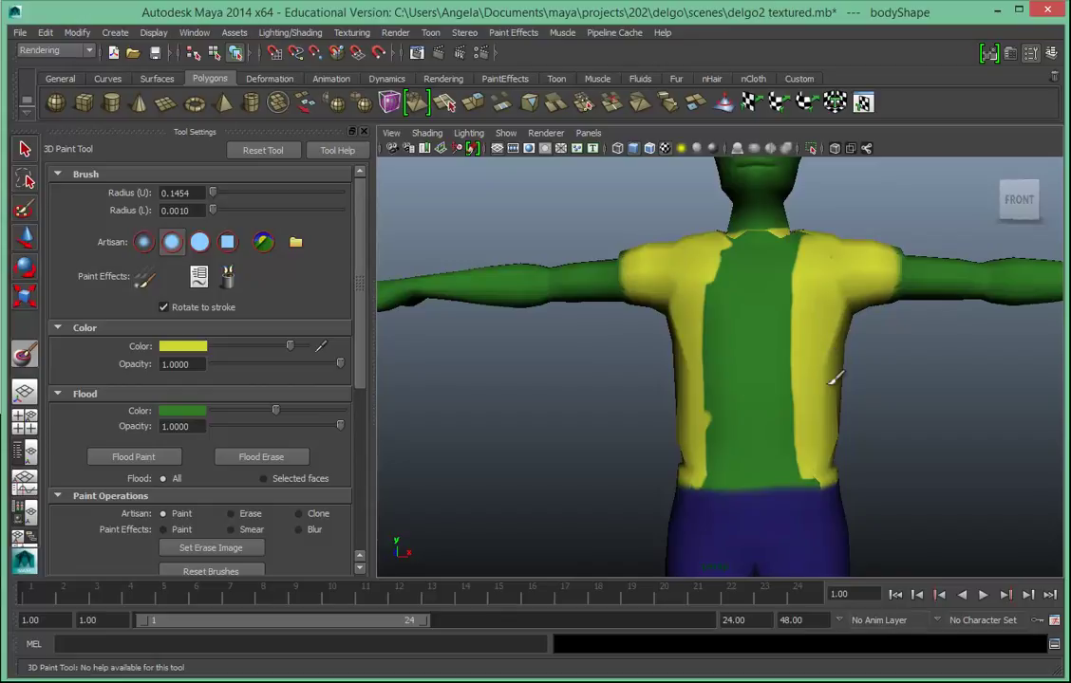
mouse_move(818, 399)
alt+mouse_down()
mouse_move(820, 370)
mouse_move(837, 419)
mouse_move(765, 401)
mouse_move(685, 412)
alt+mouse_up()
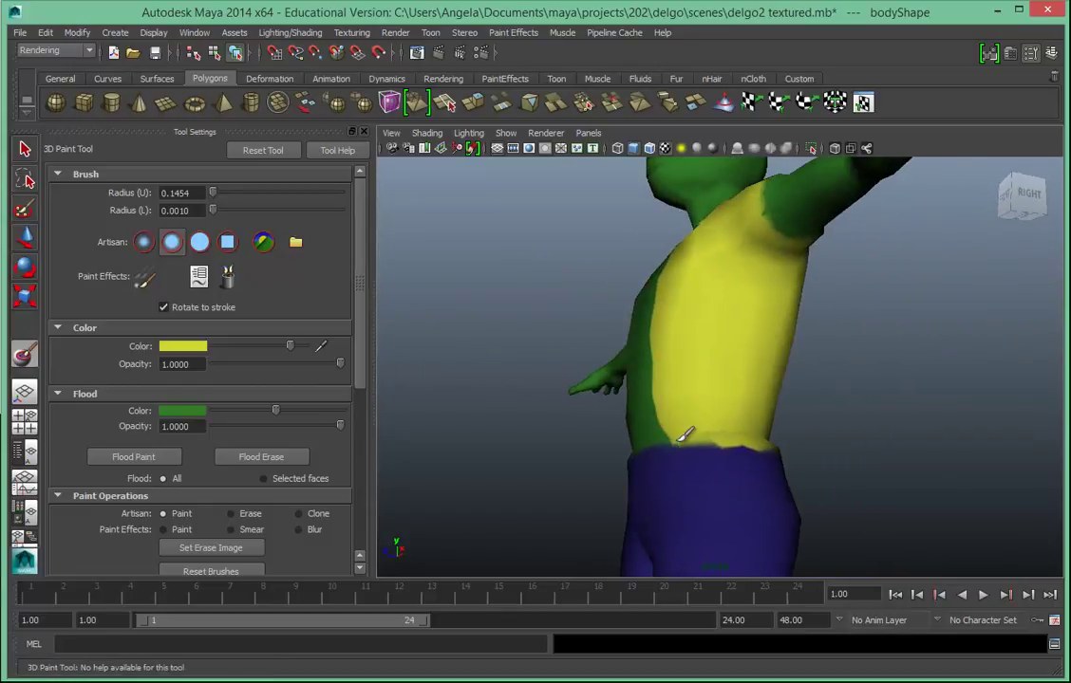
Paint the front neckline yellow across the upper chest, joining the two side strips.
mouse_move(669, 340)
alt+mouse_down()
mouse_move(769, 406)
mouse_move(726, 277)
alt+mouse_up()
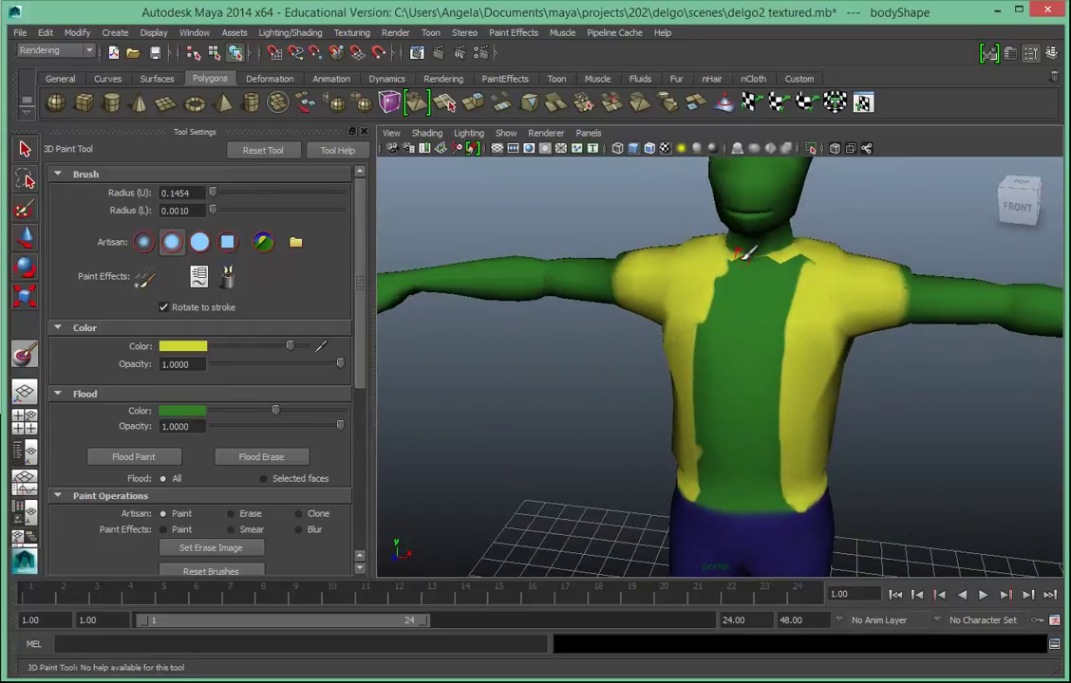
mouse_move(751, 258)
mouse_down()
mouse_move(802, 255)
mouse_move(796, 277)
mouse_move(725, 274)
mouse_up()
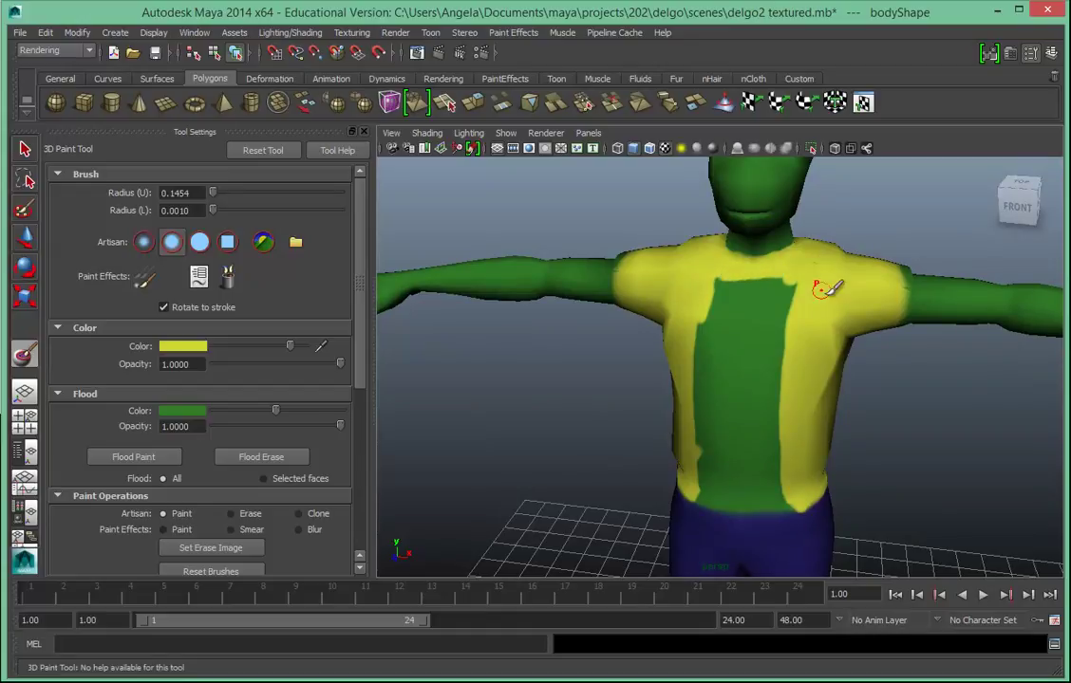
mouse_move(818, 290)
alt+mouse_down()
mouse_move(777, 340)
mouse_move(748, 340)
mouse_move(782, 360)
mouse_move(761, 300)
mouse_move(813, 278)
mouse_move(771, 352)
mouse_move(761, 303)
mouse_move(736, 449)
mouse_move(803, 328)
alt+mouse_up()
Fill the remaining green chest and belly with yellow using the solid brush at an upper radius of about 0.78.
click(200, 242)
alt+drag(800, 382, 760, 368)
drag(698, 441, 711, 444)
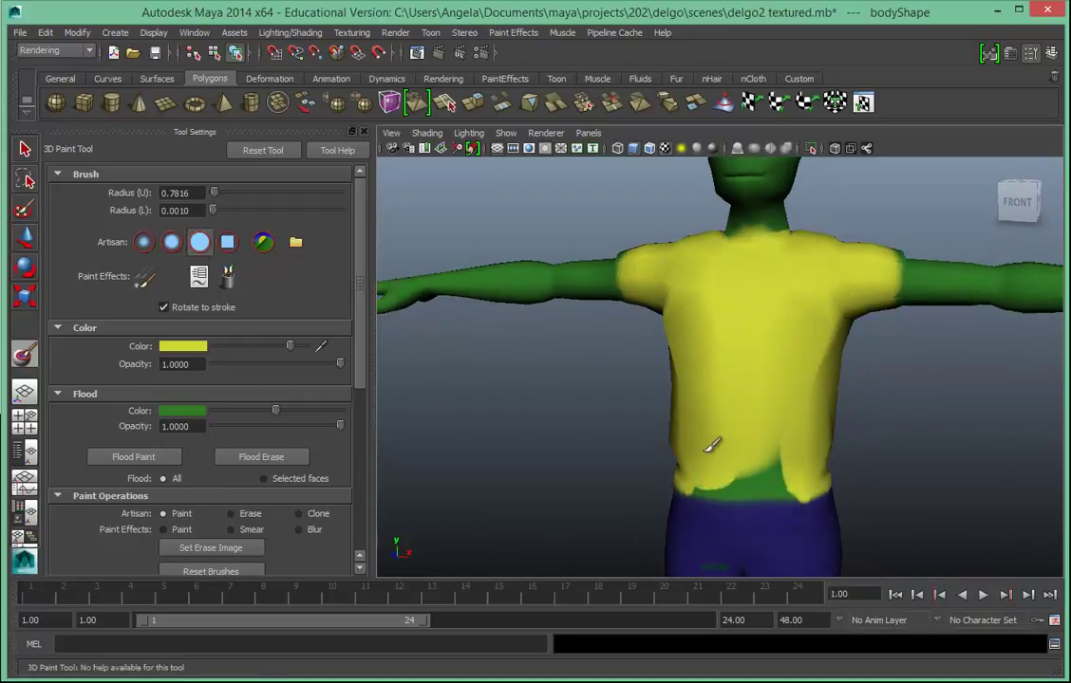
drag(790, 456, 784, 457)
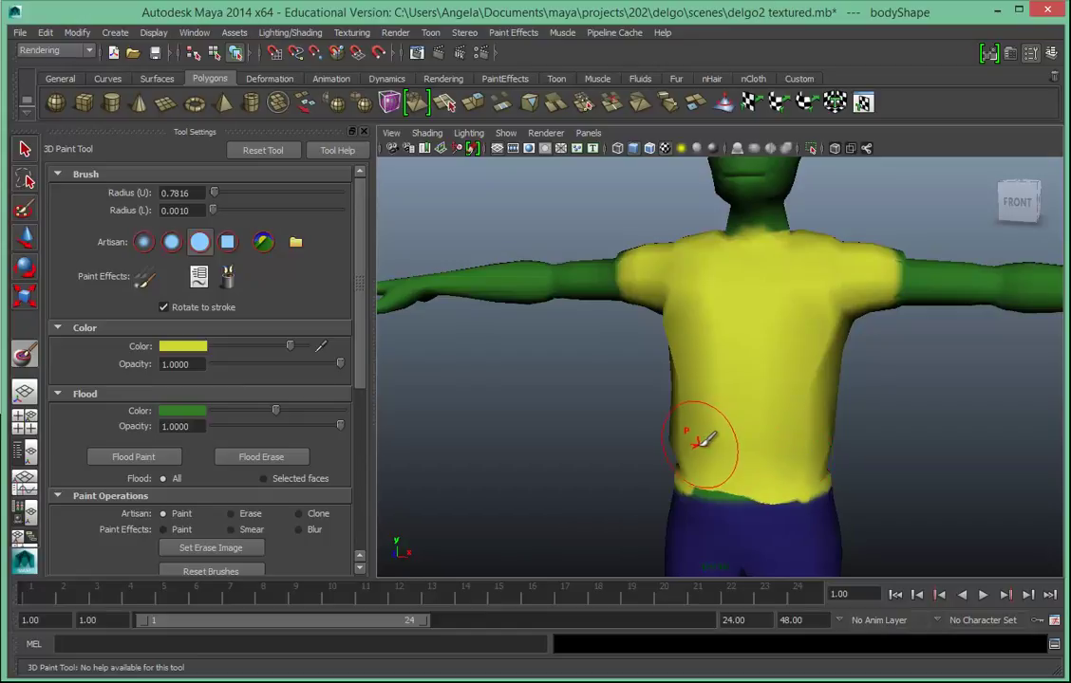
drag(697, 455, 705, 456)
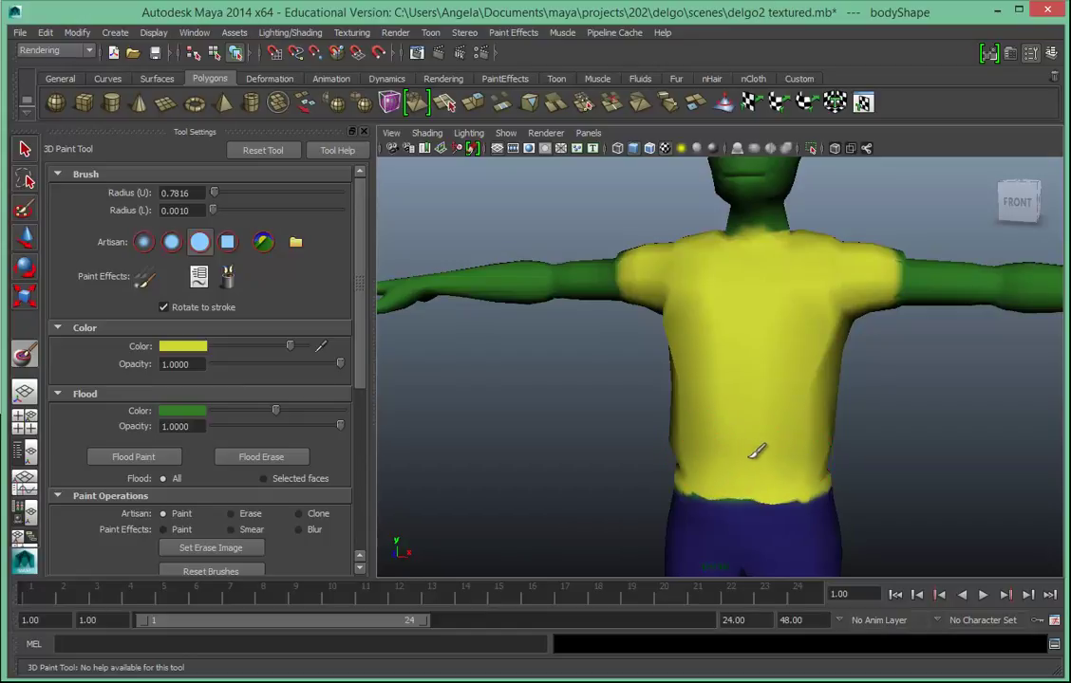
Change the paint color to a dark olive brown and reduce the brush's upper radius to about 0.23.
click(181, 348)
drag(189, 406, 134, 407)
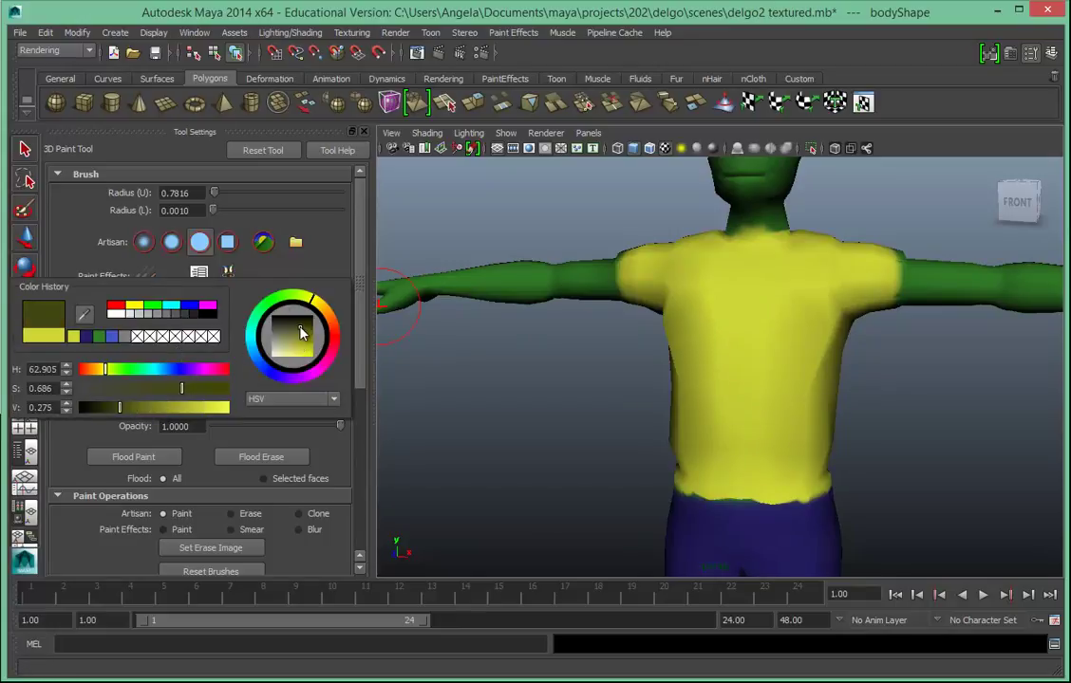
mouse_move(503, 357)
alt+mouse_down()
mouse_move(537, 370)
mouse_move(518, 373)
alt+mouse_up()
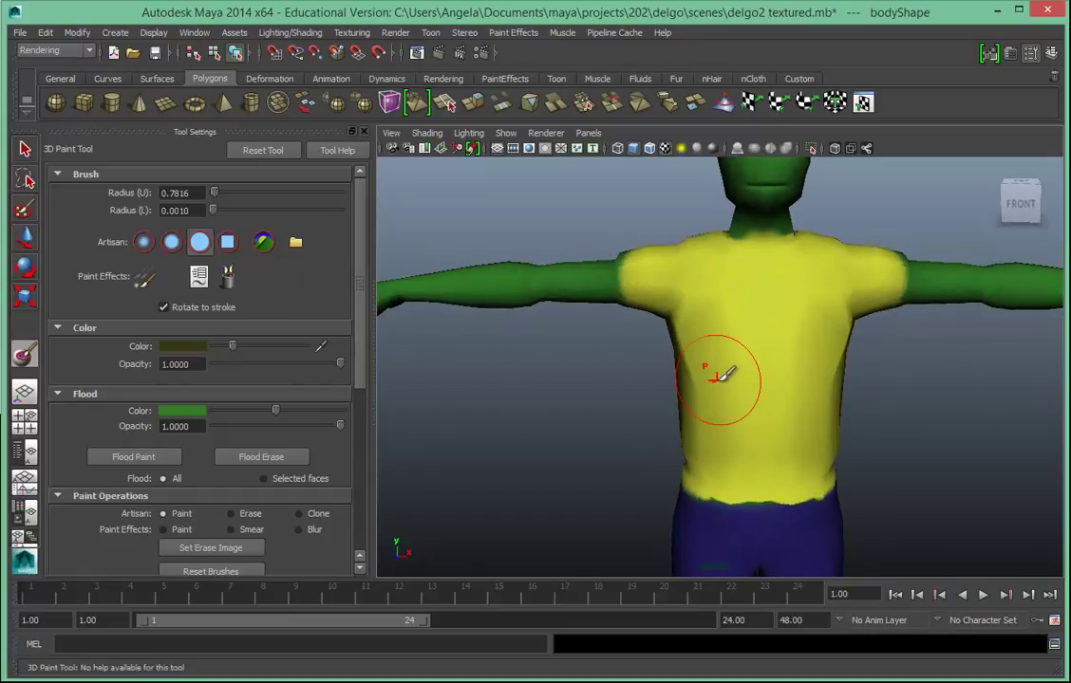
drag(717, 378, 696, 374)
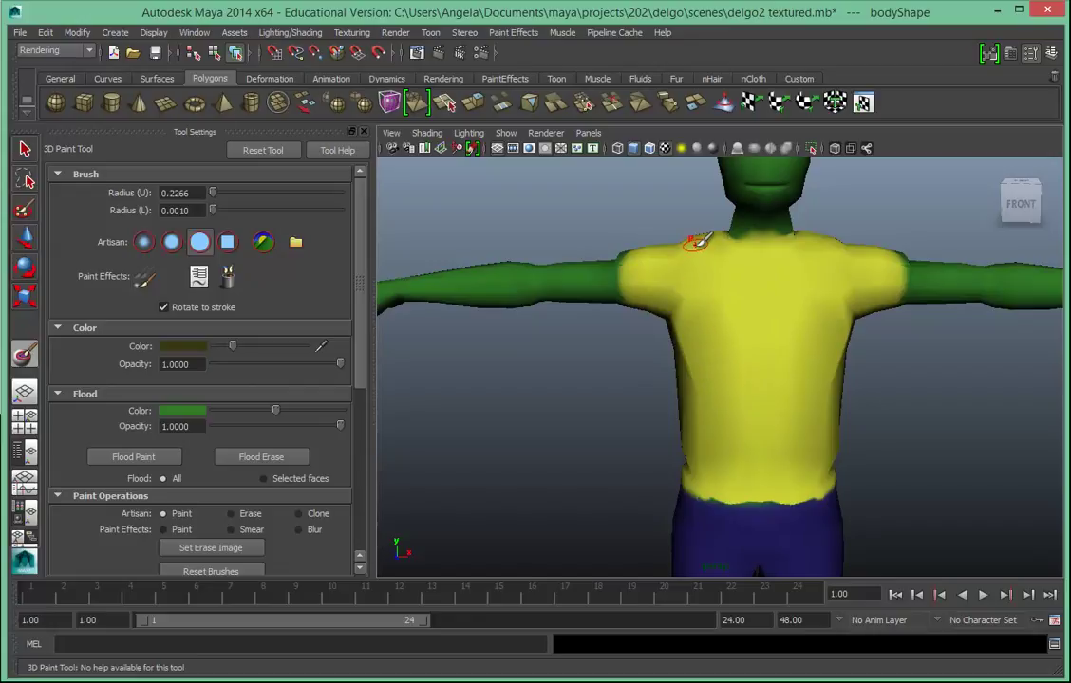
Paint two dark brown vest panels on the shirt front from shoulders to above the waist, leaving a yellow strip between them.
drag(695, 241, 695, 327)
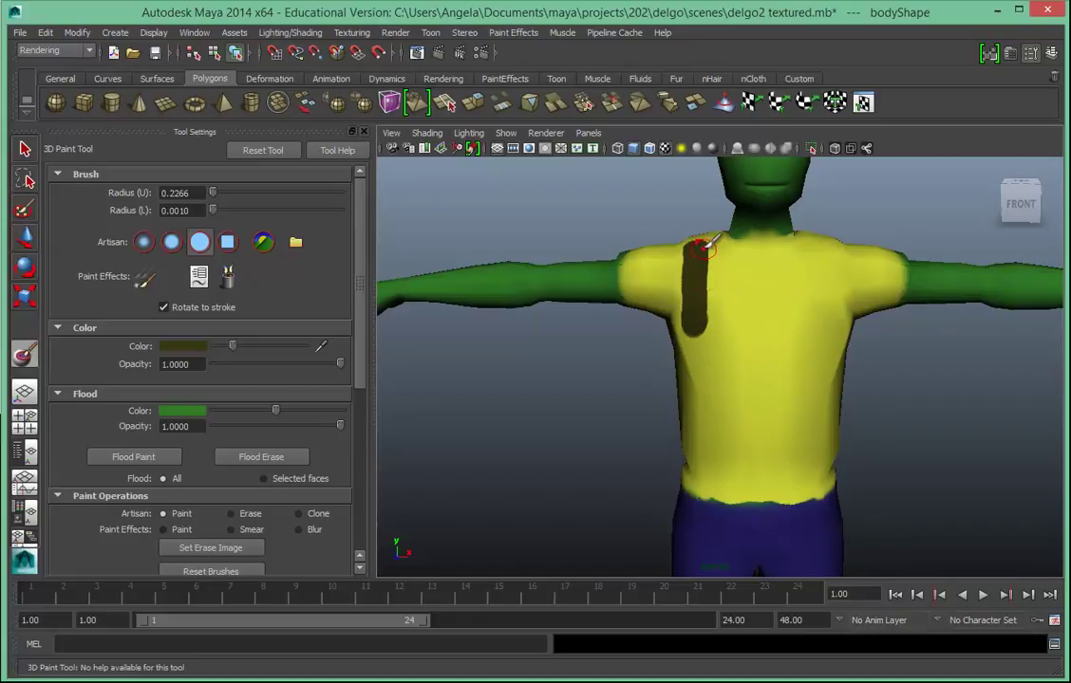
mouse_move(718, 243)
mouse_down()
mouse_move(742, 454)
mouse_move(725, 465)
mouse_move(704, 422)
mouse_move(708, 286)
mouse_move(718, 416)
mouse_up()
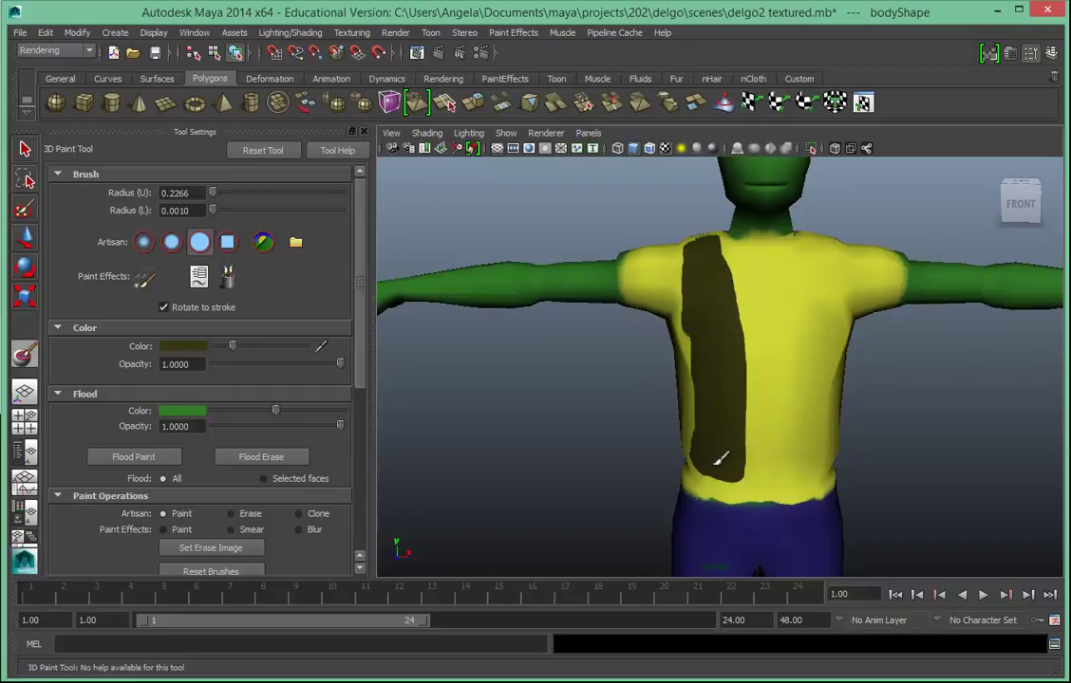
mouse_move(815, 277)
mouse_down()
mouse_move(809, 461)
mouse_move(830, 244)
mouse_move(834, 439)
mouse_up()
mouse_move(836, 345)
mouse_down()
mouse_move(840, 327)
mouse_move(833, 433)
mouse_move(839, 370)
mouse_up()
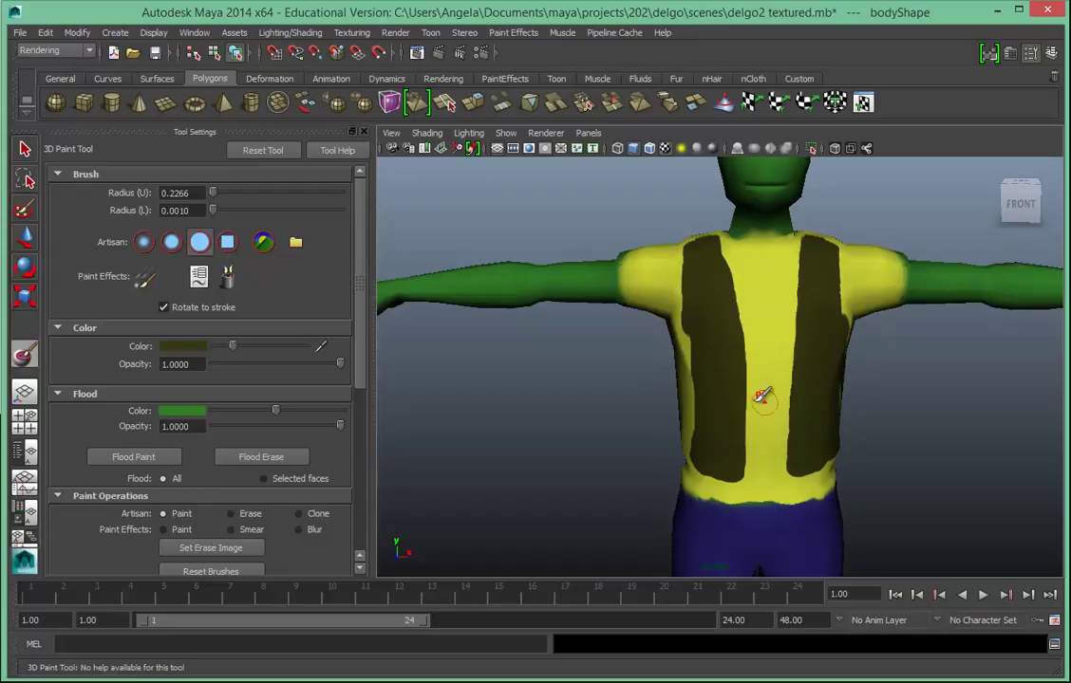
drag(684, 340, 690, 435)
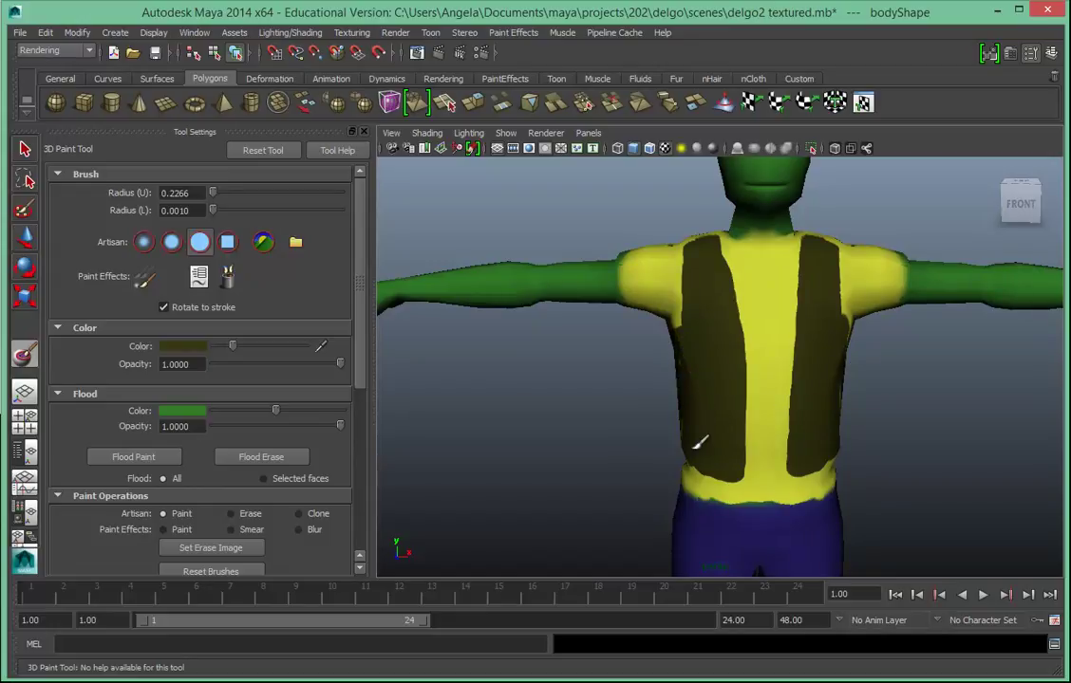
Paint the back of the vest dark brown from the shoulders to above the waist, filling the yellow gaps.
mouse_move(671, 365)
alt+mouse_down()
mouse_move(954, 375)
mouse_move(930, 370)
alt+mouse_up()
mouse_move(634, 245)
mouse_down()
mouse_move(721, 255)
mouse_move(617, 254)
mouse_move(615, 382)
mouse_up()
mouse_move(615, 423)
mouse_down()
mouse_move(745, 429)
mouse_move(749, 283)
mouse_move(758, 321)
mouse_move(748, 266)
mouse_move(688, 242)
mouse_move(631, 245)
mouse_move(634, 415)
mouse_move(631, 365)
mouse_move(664, 275)
mouse_move(639, 321)
mouse_move(646, 417)
mouse_move(677, 403)
mouse_move(660, 306)
mouse_move(722, 276)
mouse_up()
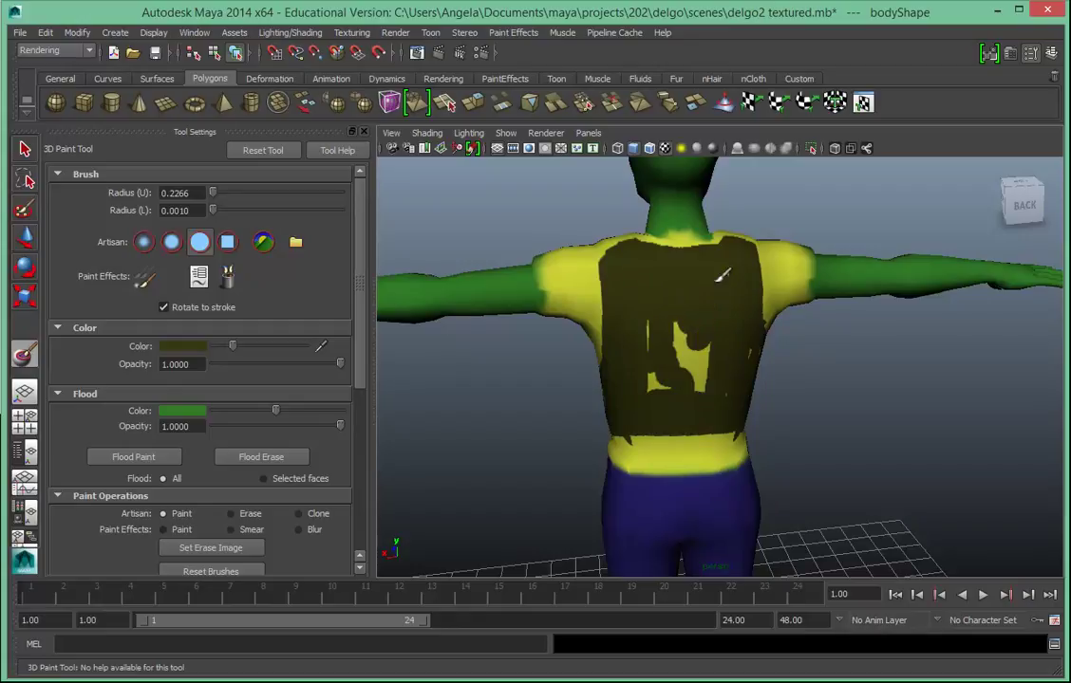
mouse_move(747, 350)
mouse_down()
mouse_move(693, 356)
mouse_move(612, 309)
mouse_move(650, 326)
mouse_up()
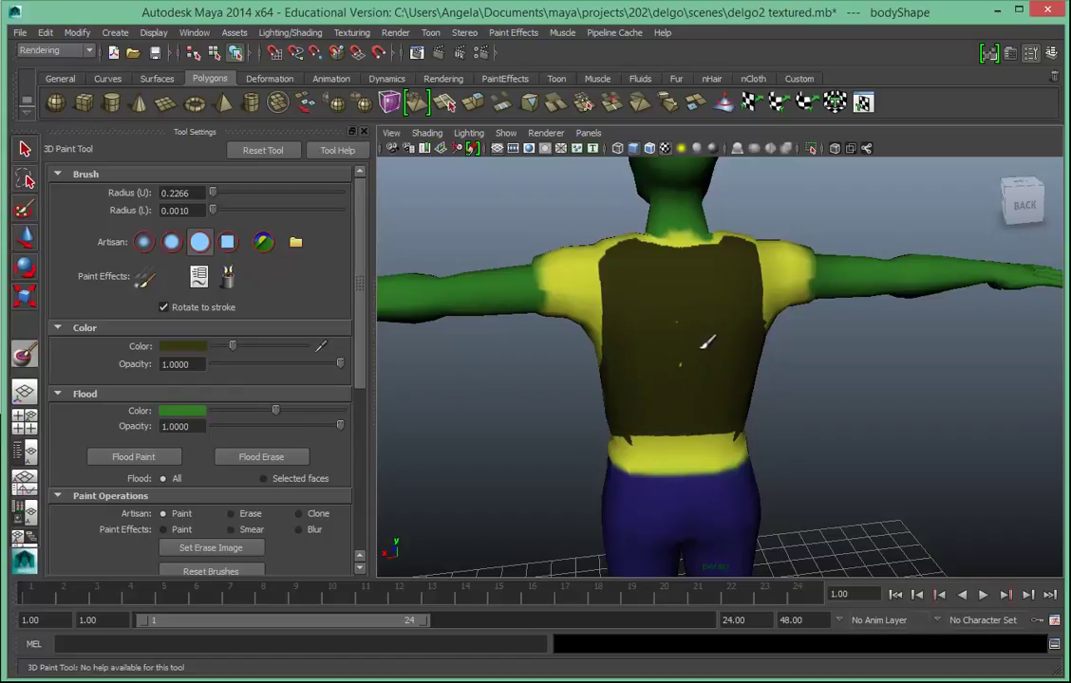
mouse_move(677, 320)
alt+mouse_down()
mouse_move(677, 375)
mouse_move(595, 320)
mouse_move(604, 306)
alt+mouse_up()
mouse_move(726, 265)
mouse_down()
mouse_move(727, 296)
mouse_move(760, 273)
mouse_move(753, 279)
mouse_up()
mouse_move(586, 275)
mouse_down()
mouse_move(587, 317)
mouse_move(595, 311)
mouse_up()
Paint the vest's left armhole edge and side dark brown, joining the front and back below the arm.
mouse_move(575, 355)
alt+mouse_down()
mouse_move(809, 397)
mouse_move(880, 313)
mouse_move(874, 339)
alt+mouse_up()
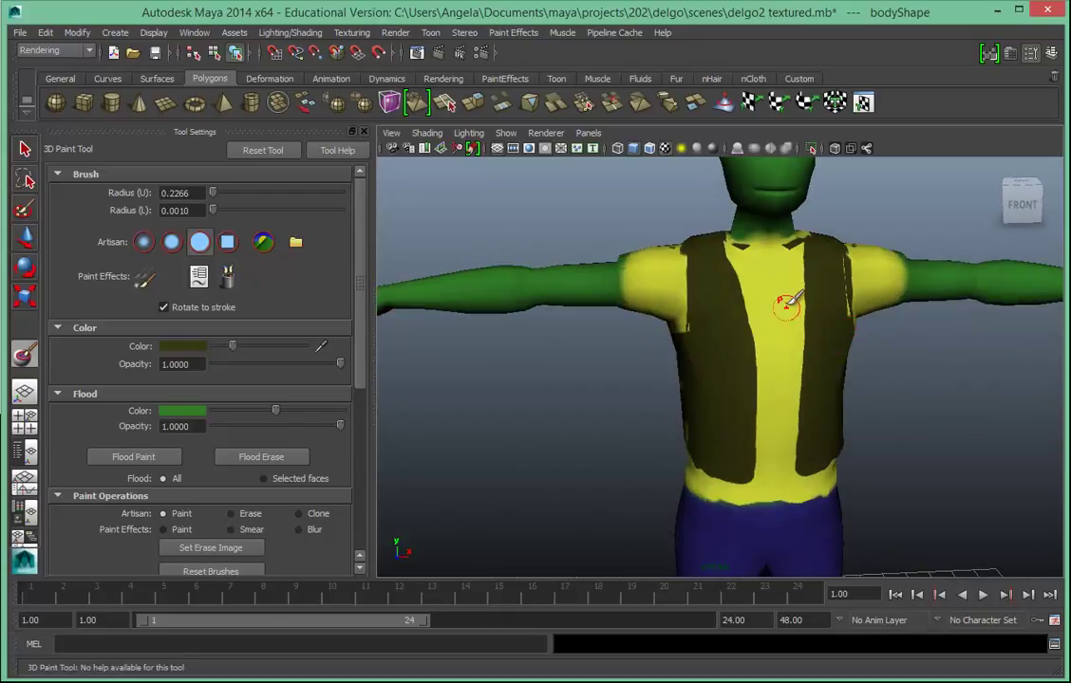
alt+drag(879, 458, 860, 452)
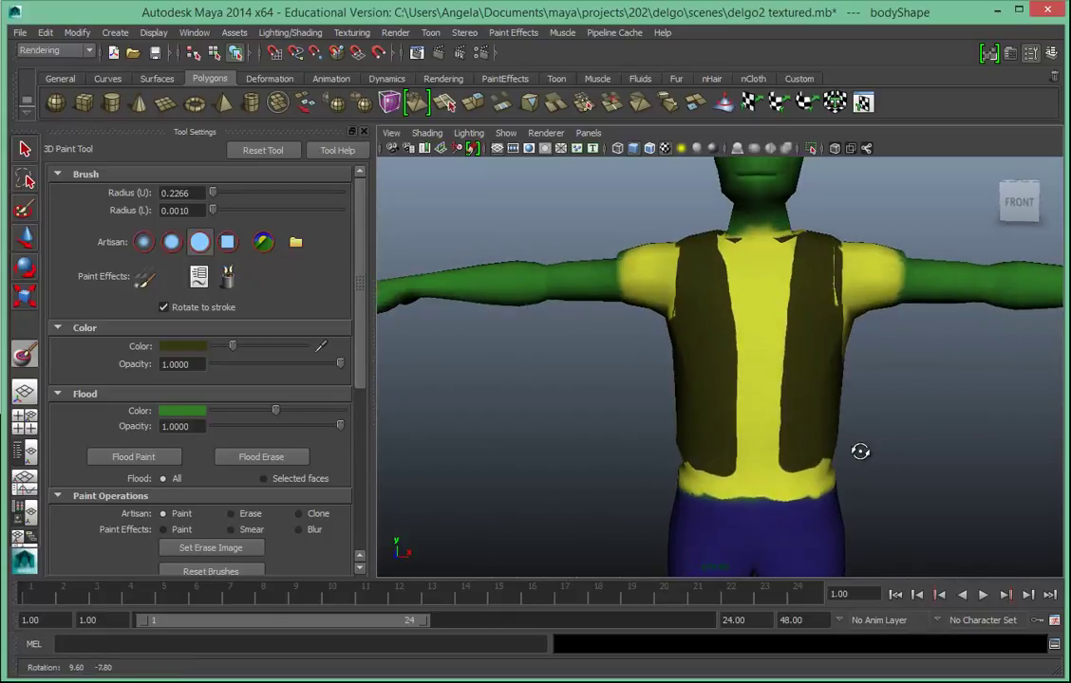
mouse_move(835, 308)
mouse_down()
mouse_move(831, 239)
mouse_move(843, 266)
mouse_move(838, 304)
mouse_up()
alt+drag(830, 381, 730, 375)
mouse_move(752, 356)
mouse_down()
mouse_move(750, 335)
mouse_move(830, 352)
mouse_move(788, 356)
mouse_move(777, 405)
mouse_up()
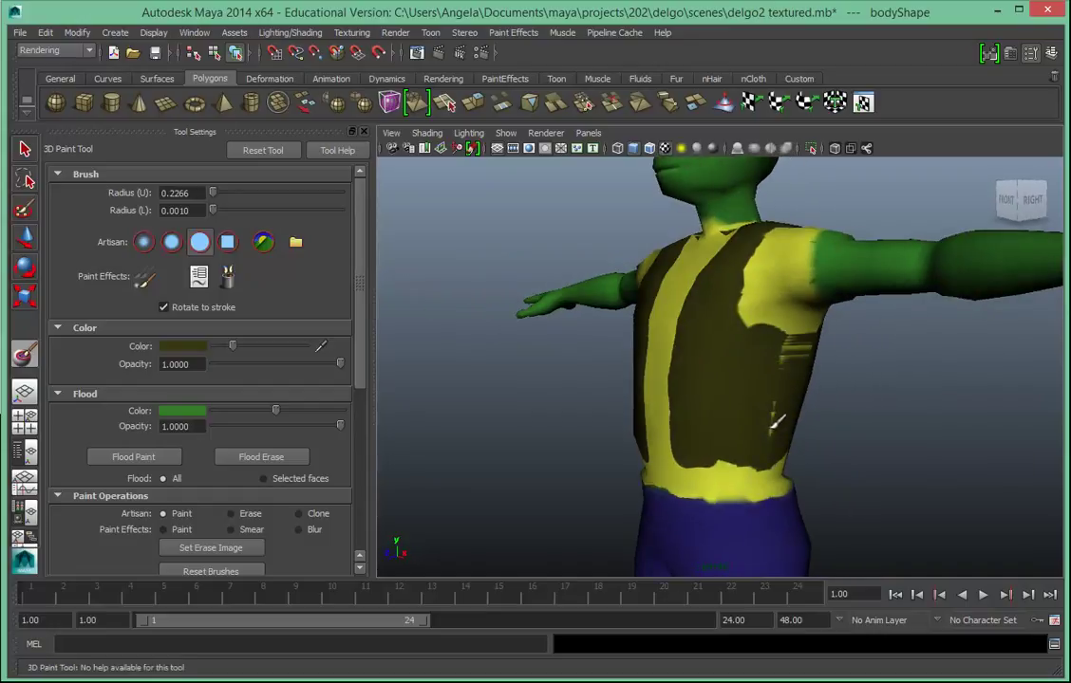
drag(786, 365, 840, 395)
mouse_move(769, 389)
alt+mouse_down()
mouse_move(686, 392)
mouse_move(680, 442)
alt+mouse_up()
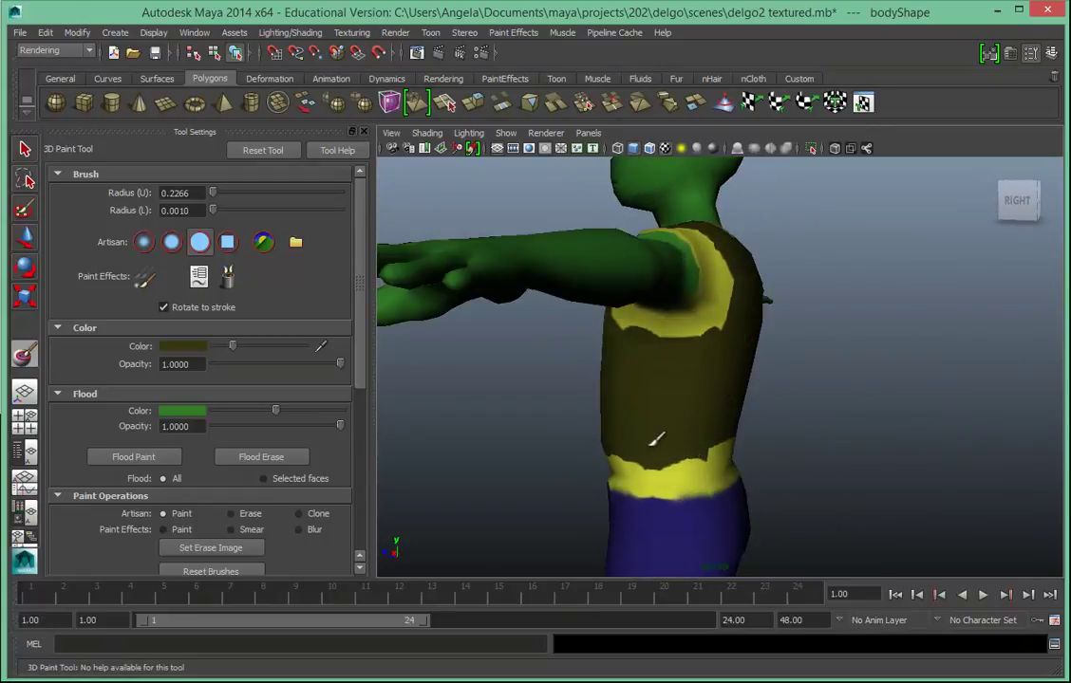
Paint the remaining yellow gaps on the vest's other side dark brown, joining front and back below the armhole.
alt+drag(646, 394, 841, 411)
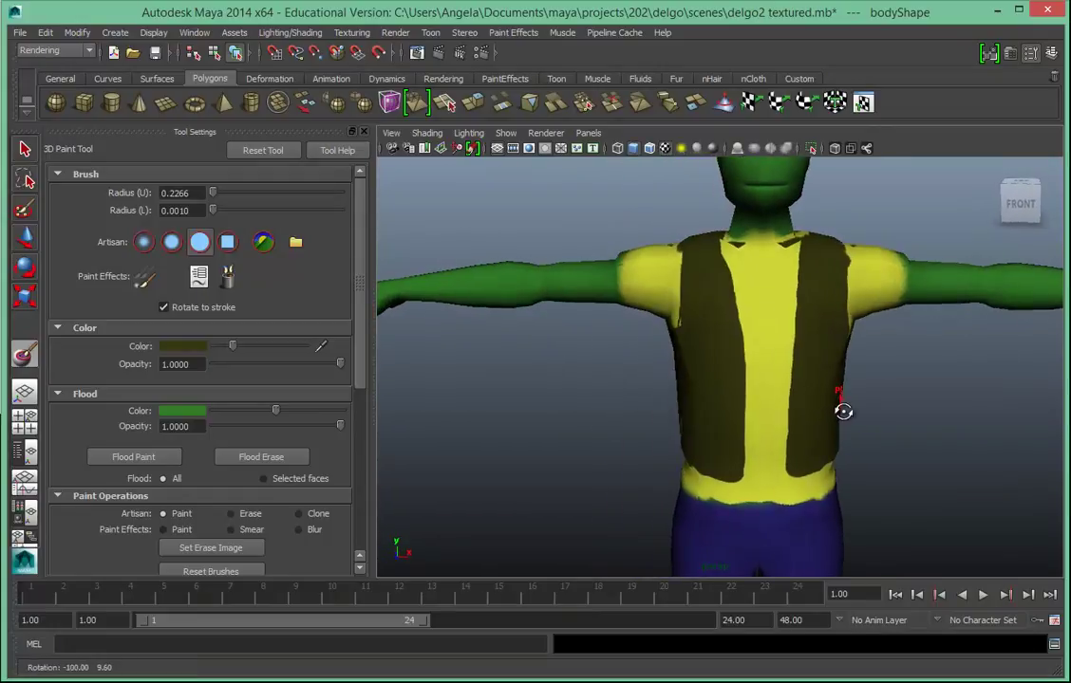
mouse_move(677, 353)
alt+mouse_down()
mouse_move(772, 351)
mouse_move(711, 359)
mouse_move(778, 361)
mouse_move(750, 373)
mouse_move(771, 370)
mouse_move(757, 413)
mouse_move(774, 431)
mouse_move(777, 408)
alt+mouse_up()
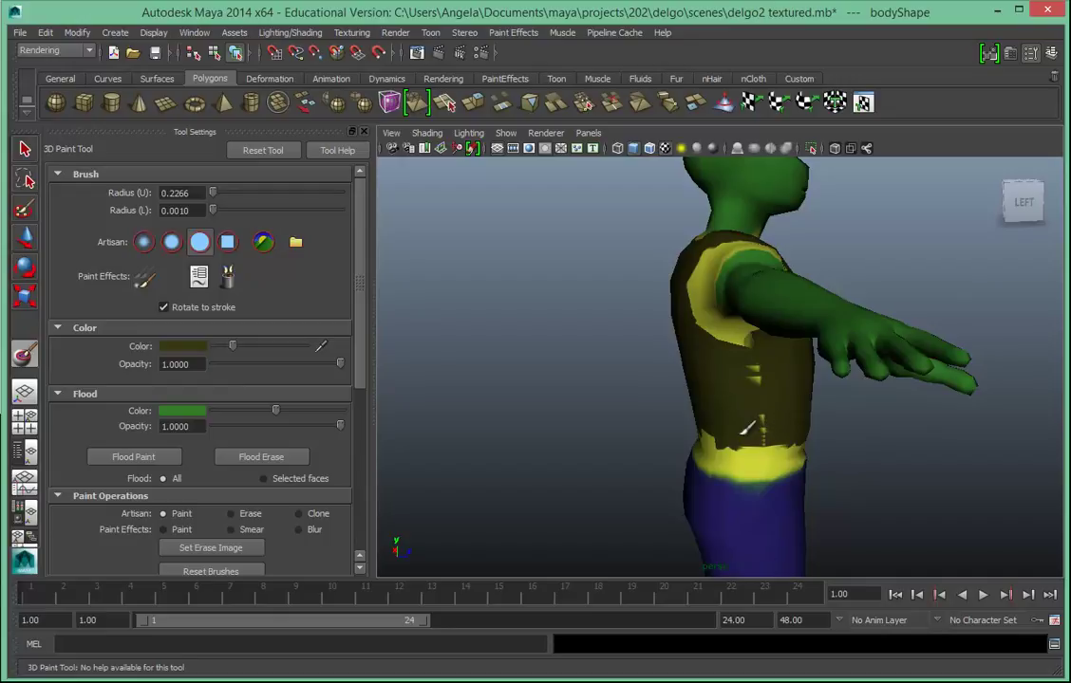
drag(782, 429, 767, 423)
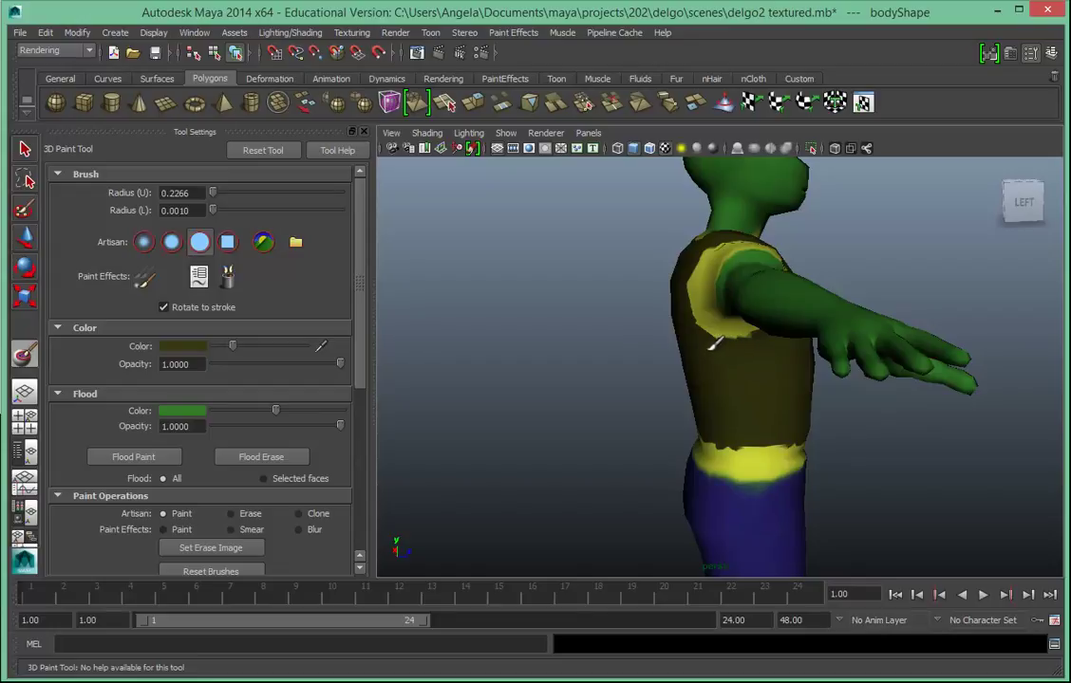
alt+drag(748, 359, 581, 378)
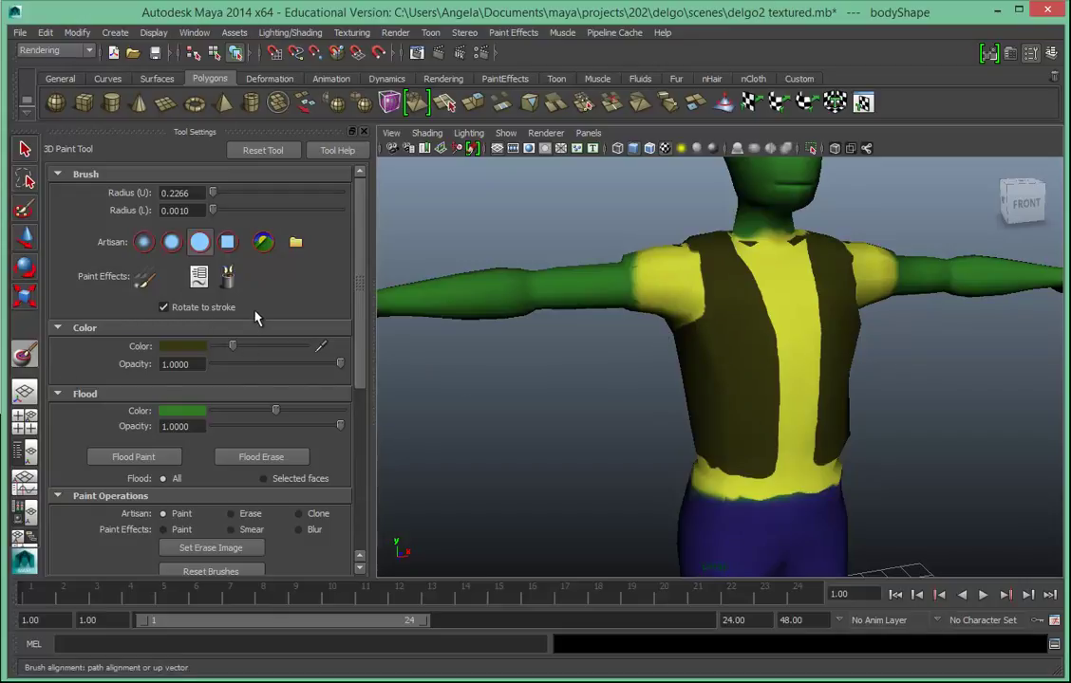
Change the paint color back to the shirt's yellow from the color history.
scroll(257, 305, down, 2)
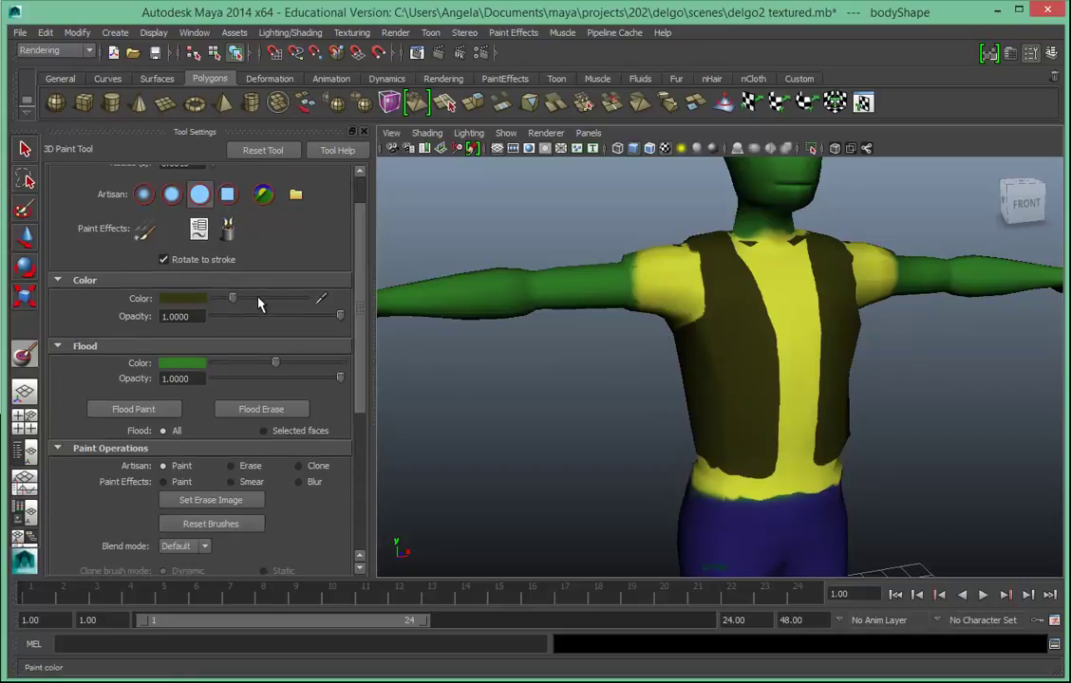
scroll(259, 304, down, 5)
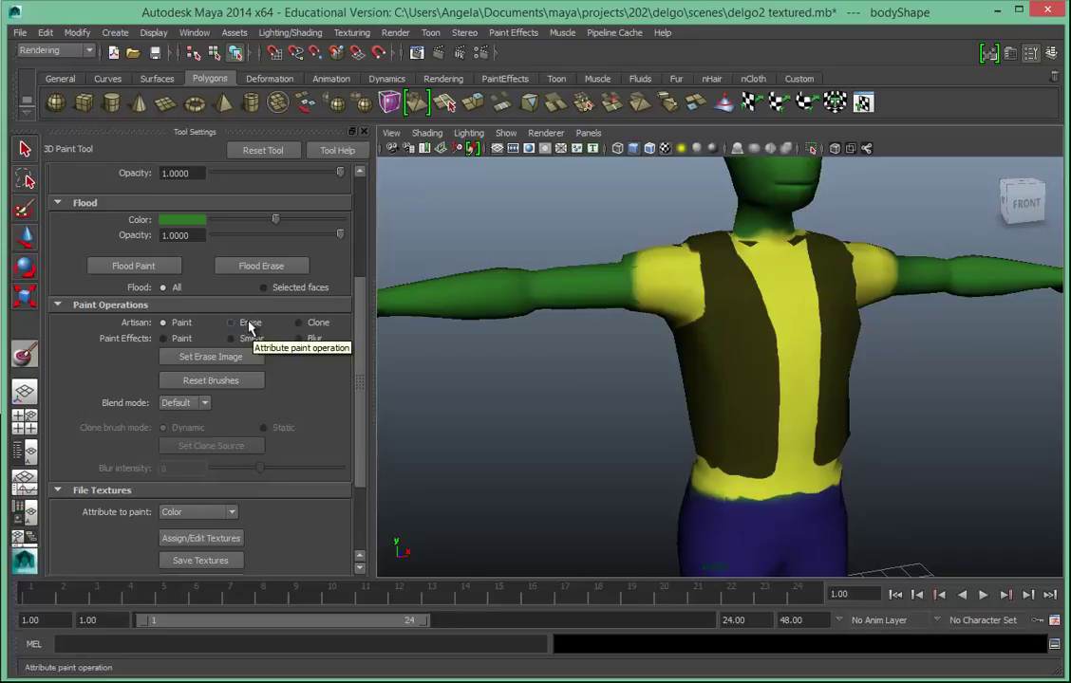
drag(356, 304, 359, 210)
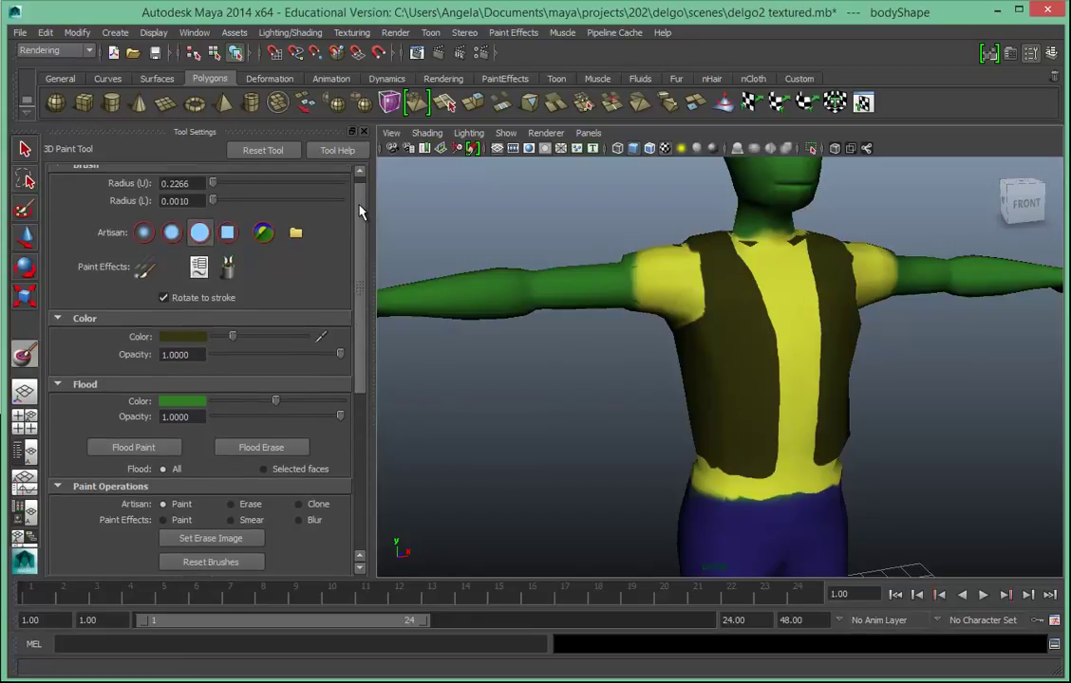
click(176, 338)
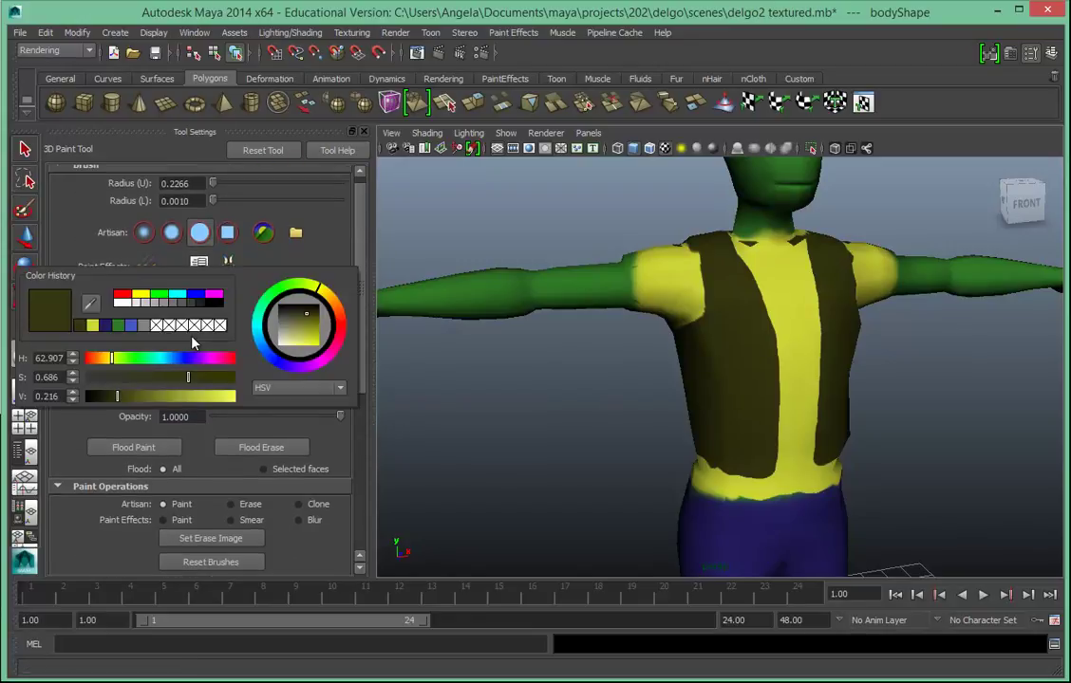
click(93, 326)
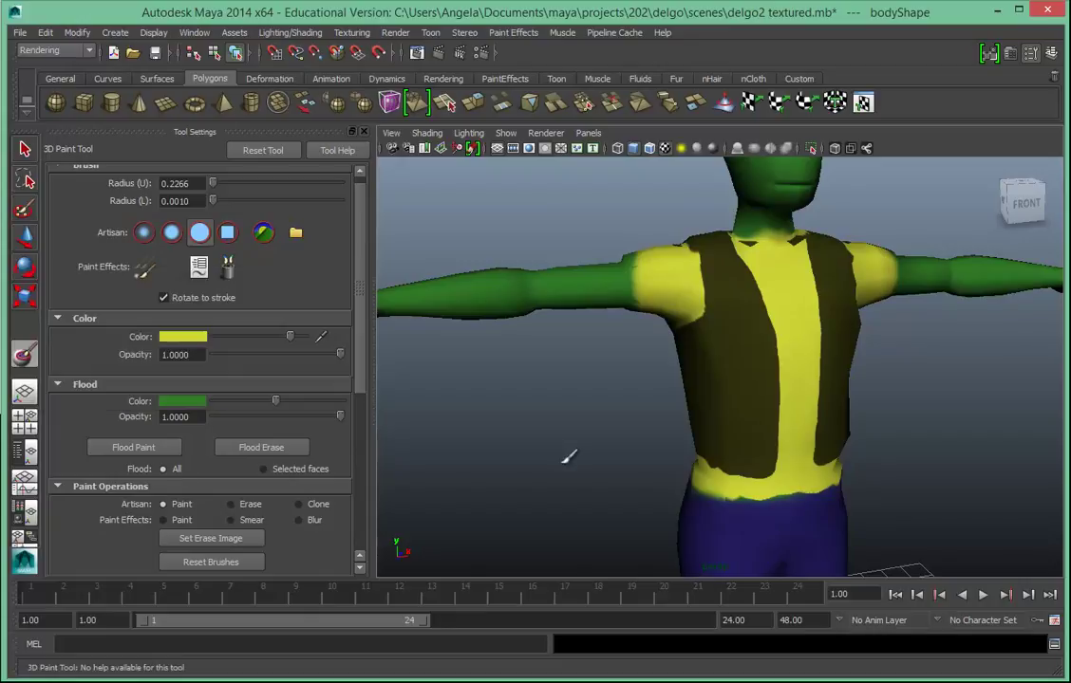
Reduce the brush's upper radius to 0.0650 and repaint the shirt's neckline yellow, covering the stray dark spots beside the collar.
alt+drag(770, 425, 690, 422)
mouse_move(670, 372)
alt+right_down()
mouse_move(858, 369)
mouse_move(874, 444)
mouse_move(761, 514)
mouse_move(779, 503)
mouse_move(780, 490)
alt+right_up()
alt+middle_drag(779, 490, 788, 591)
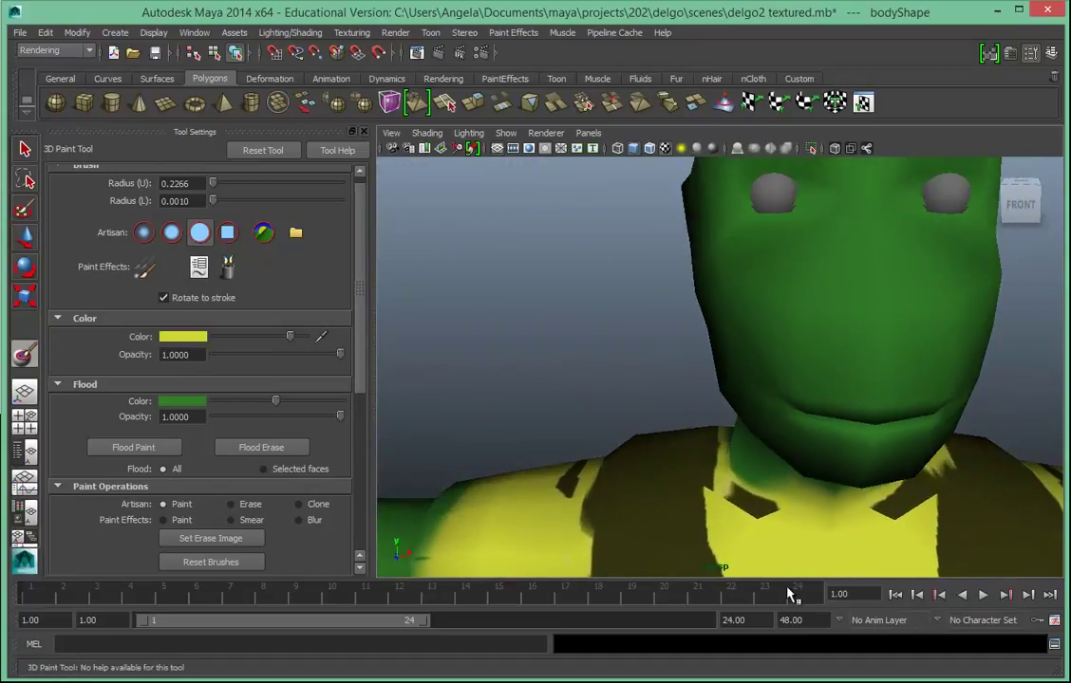
mouse_move(770, 512)
alt+mouse_down()
mouse_move(781, 483)
mouse_move(765, 480)
alt+mouse_up()
mouse_move(774, 439)
mouse_down()
mouse_move(752, 436)
mouse_move(788, 435)
mouse_move(754, 441)
mouse_up()
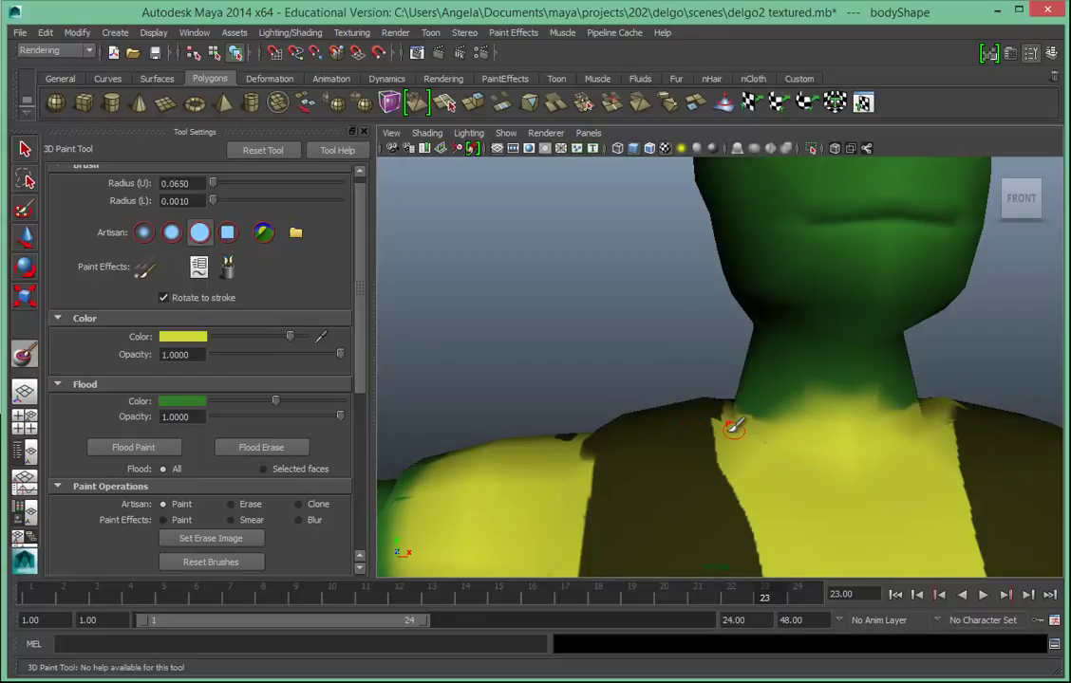
mouse_move(545, 469)
alt+mouse_down()
mouse_move(543, 490)
mouse_move(592, 494)
mouse_move(591, 568)
mouse_move(592, 557)
alt+mouse_up()
alt+drag(605, 470, 640, 396)
alt+right_drag(639, 395, 744, 444)
alt+middle_drag(744, 444, 716, 389)
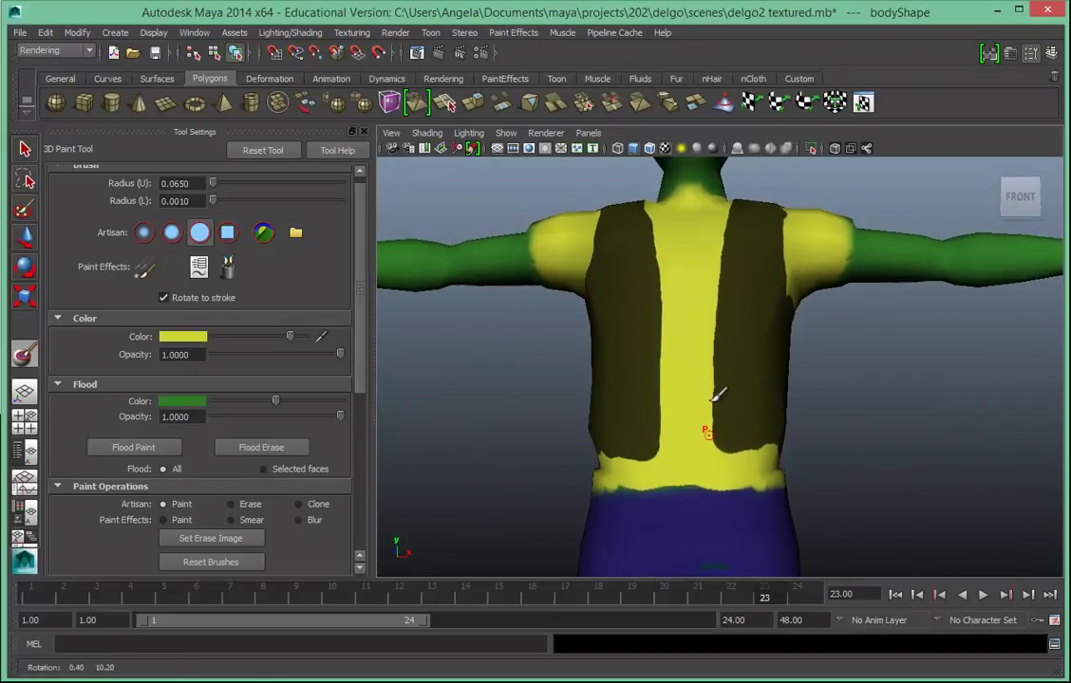
Set the paint color to black and choose the square brush profile.
click(182, 337)
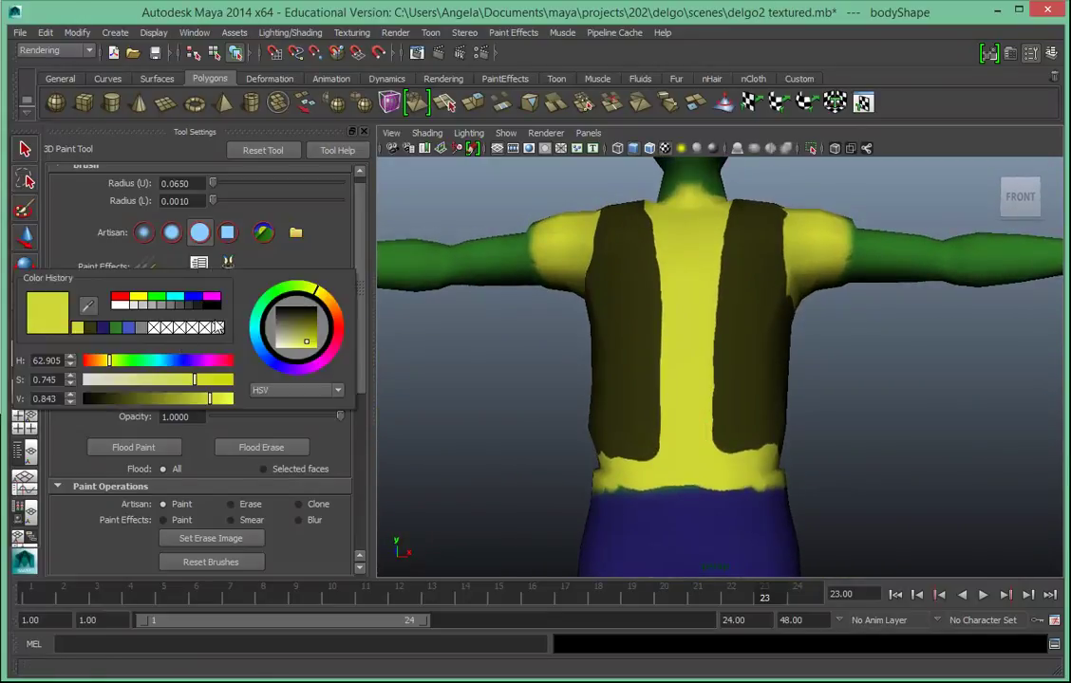
click(217, 310)
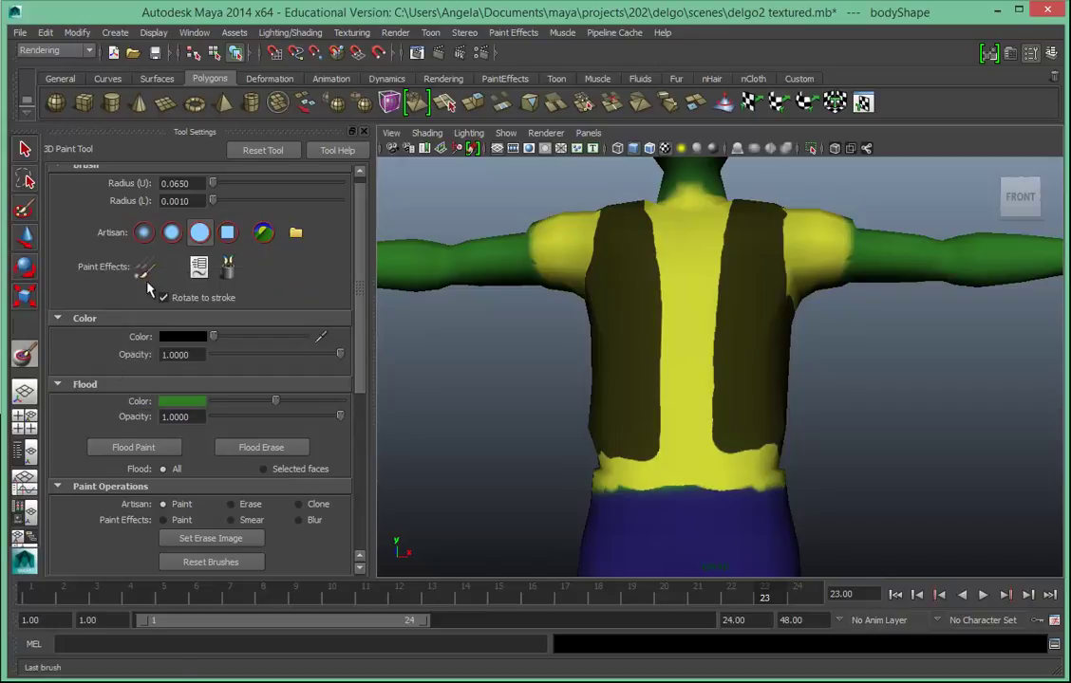
click(228, 235)
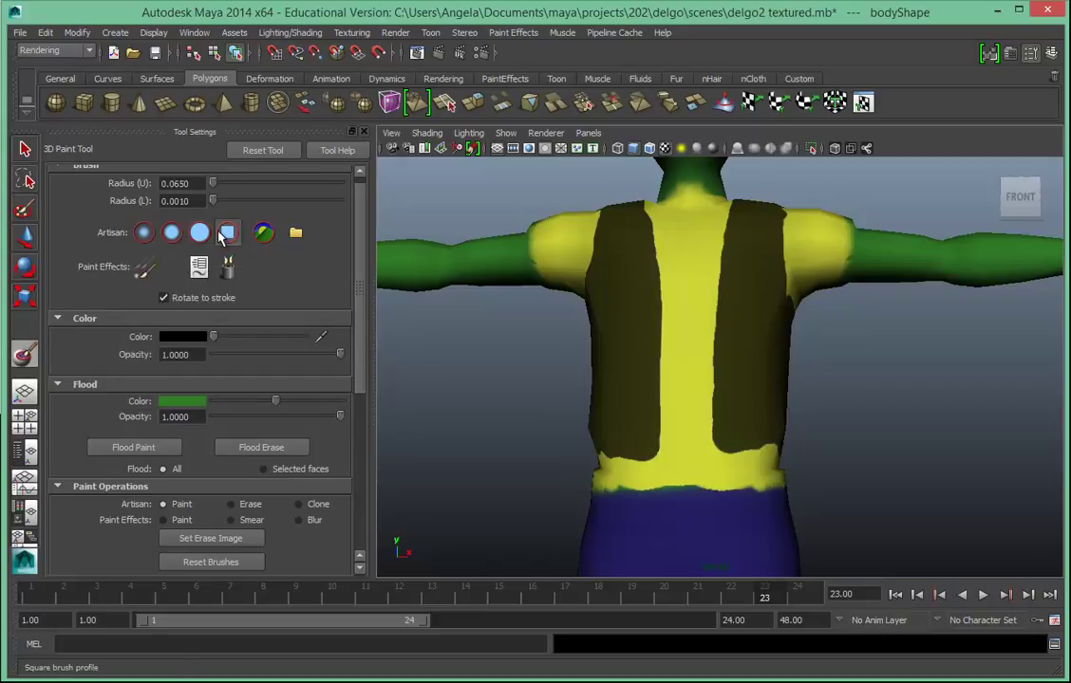
Paint three short horizontal black buttonholes down the inner edge of one front vest panel.
alt+right_drag(529, 366, 690, 383)
alt+middle_drag(688, 390, 718, 476)
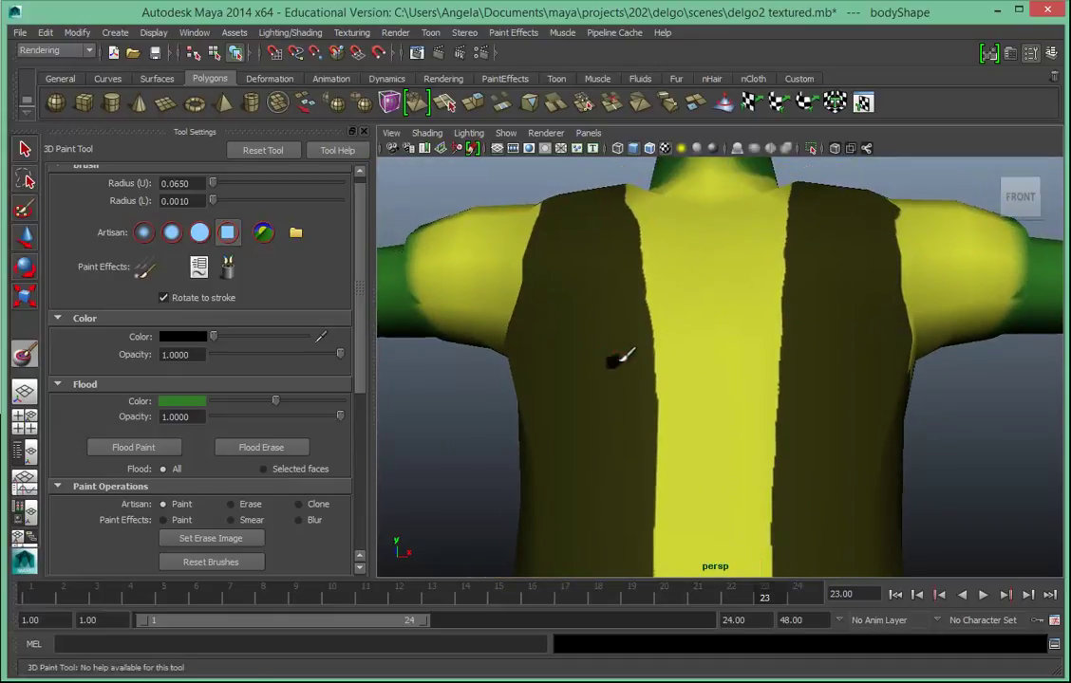
alt+middle_drag(641, 521, 590, 275)
drag(594, 225, 616, 226)
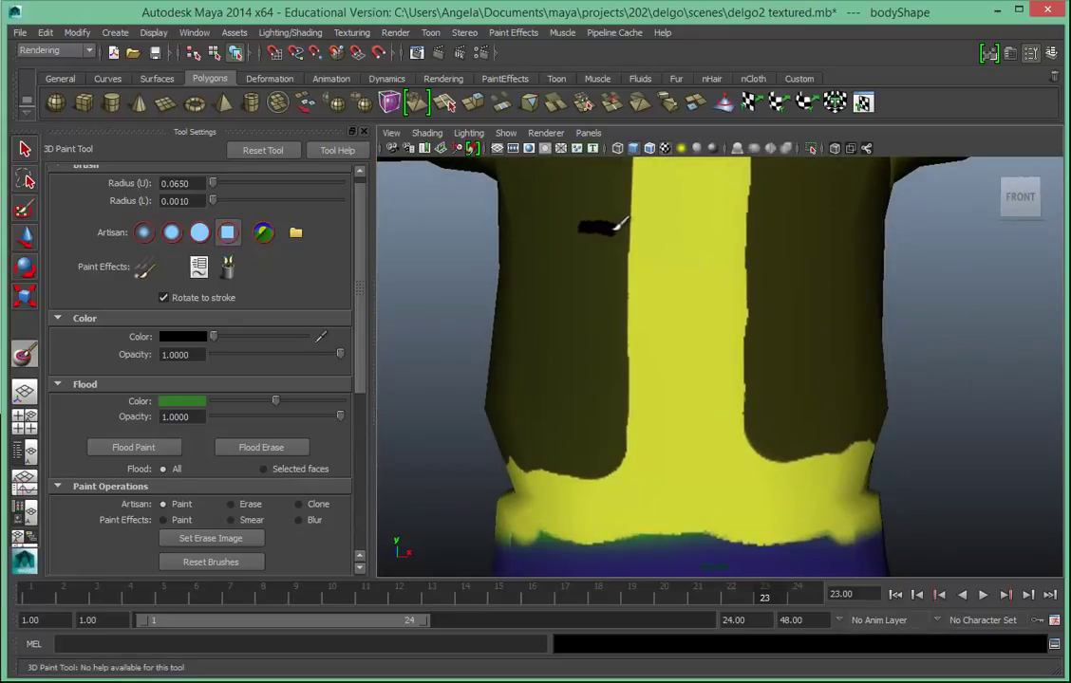
drag(575, 404, 603, 399)
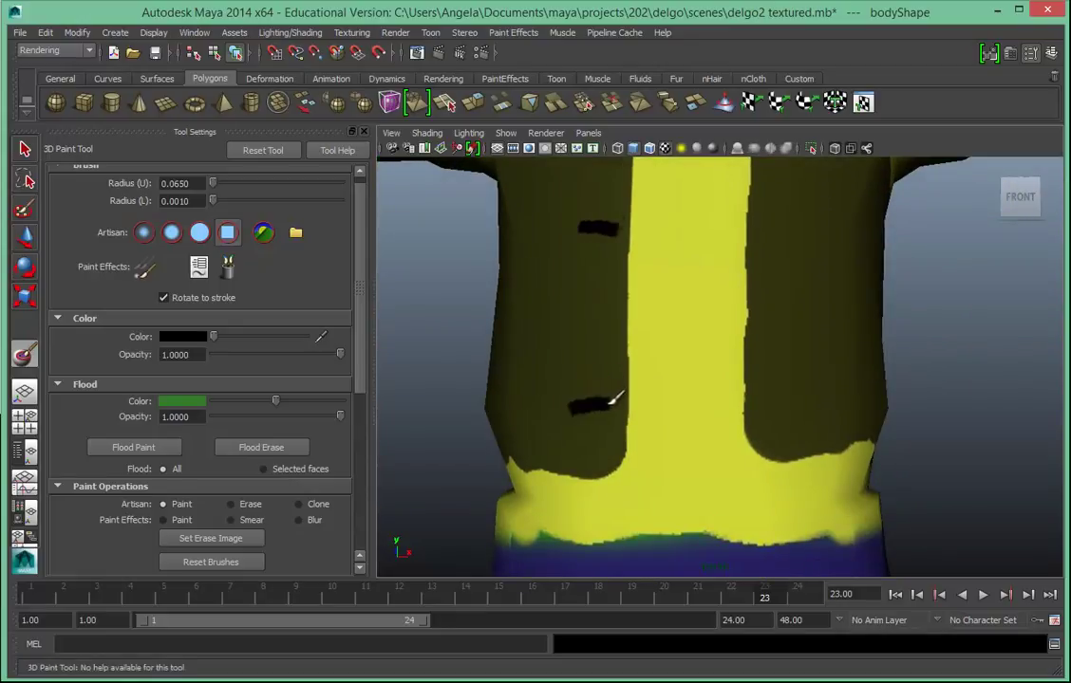
Choose the solid round brush with an upper radius of 0.1151 and paint three black buttons on the opposite vest panel.
click(200, 231)
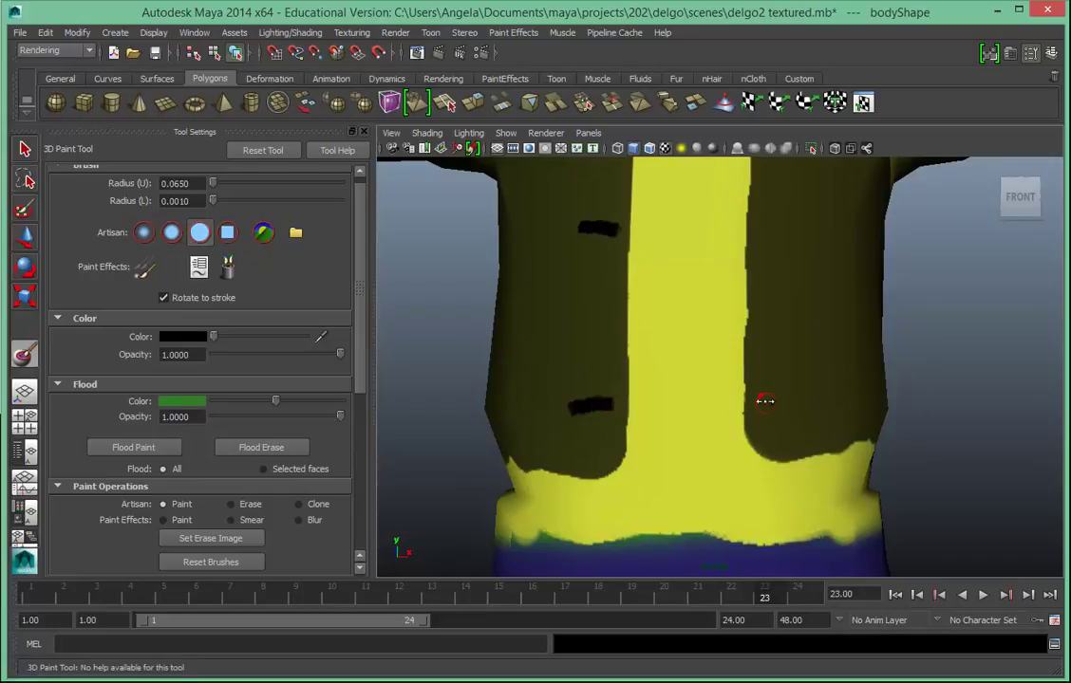
drag(772, 400, 773, 399)
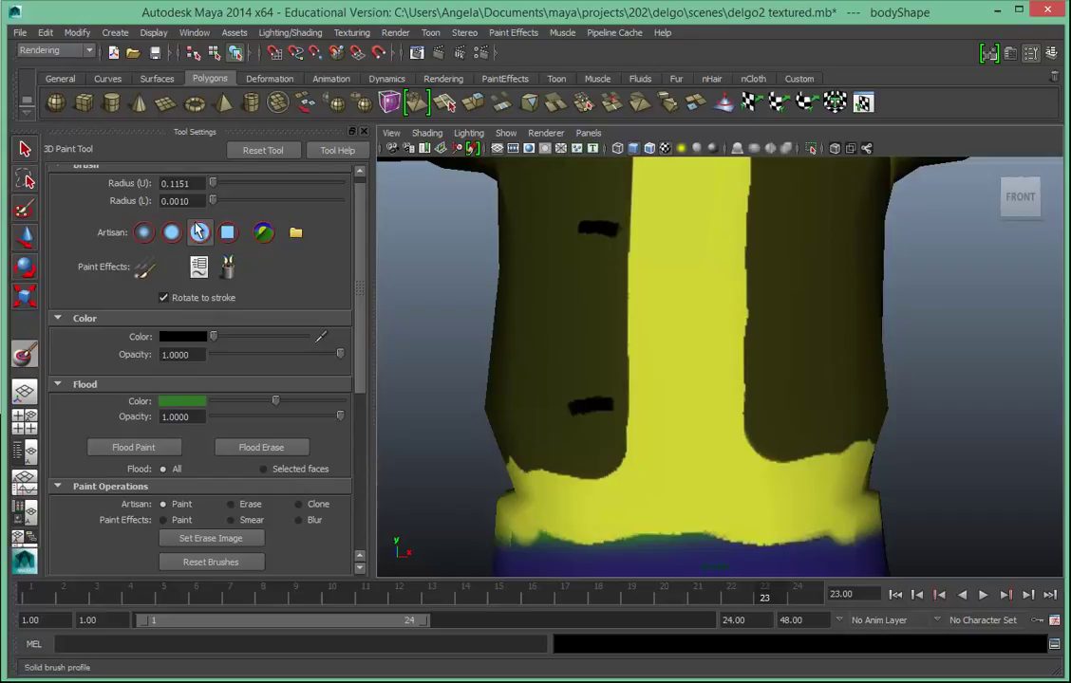
click(777, 404)
click(775, 239)
alt+middle_drag(864, 249, 851, 447)
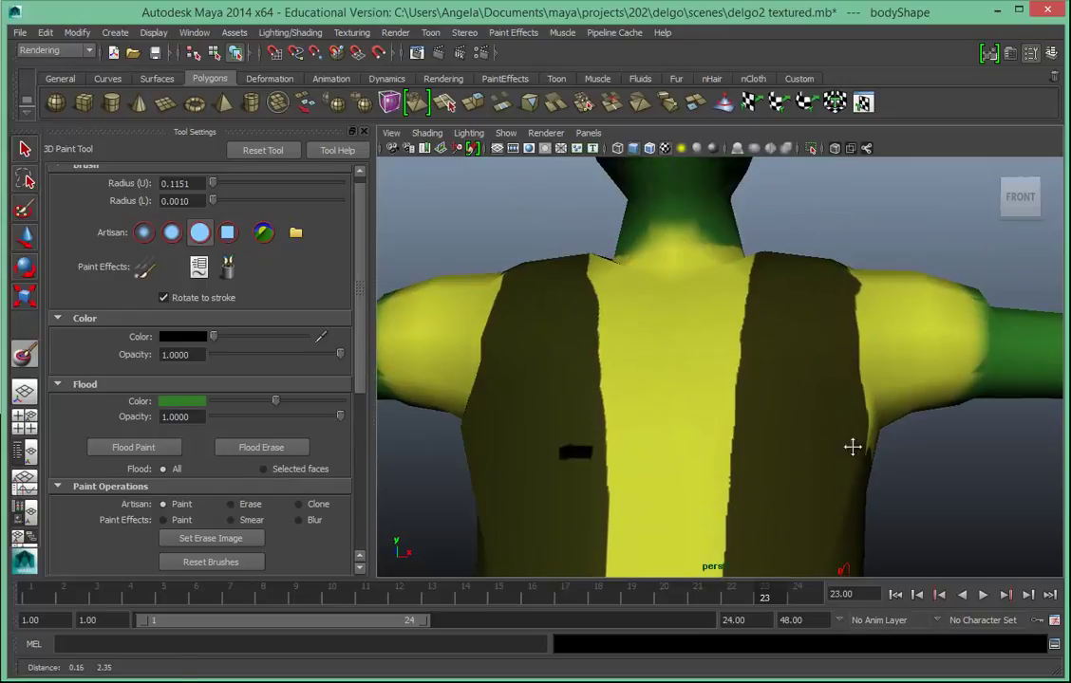
click(758, 448)
Save the painted file textures from the 3D Paint Tool.
mouse_move(688, 526)
alt+right_down()
mouse_move(614, 507)
mouse_move(421, 519)
alt+right_up()
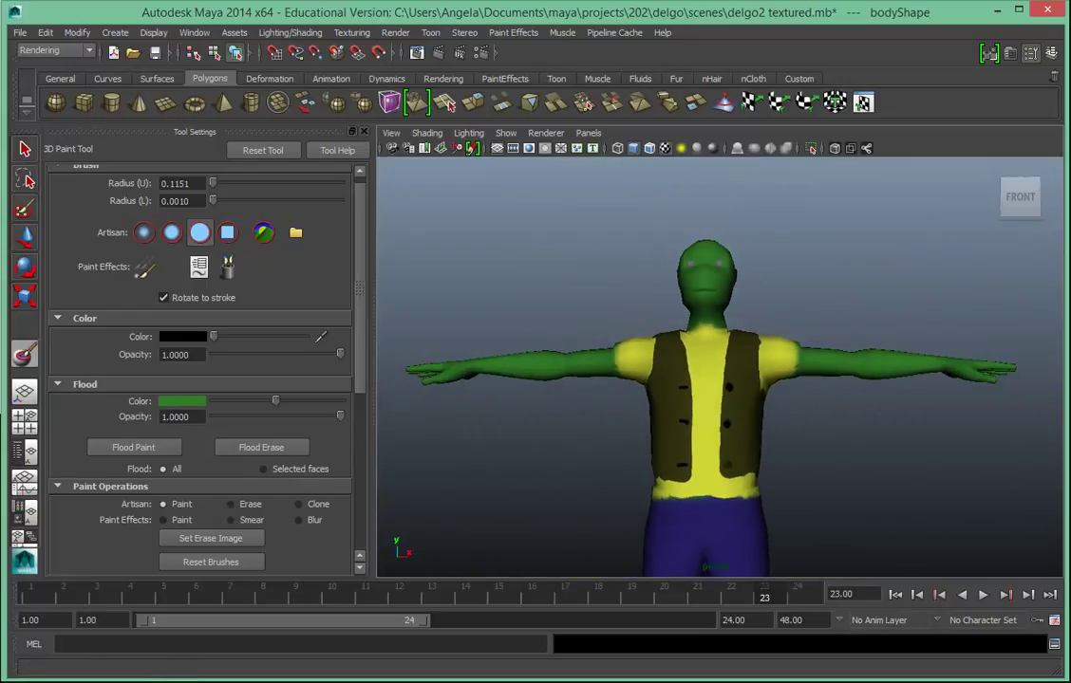
scroll(747, 416, down, 5)
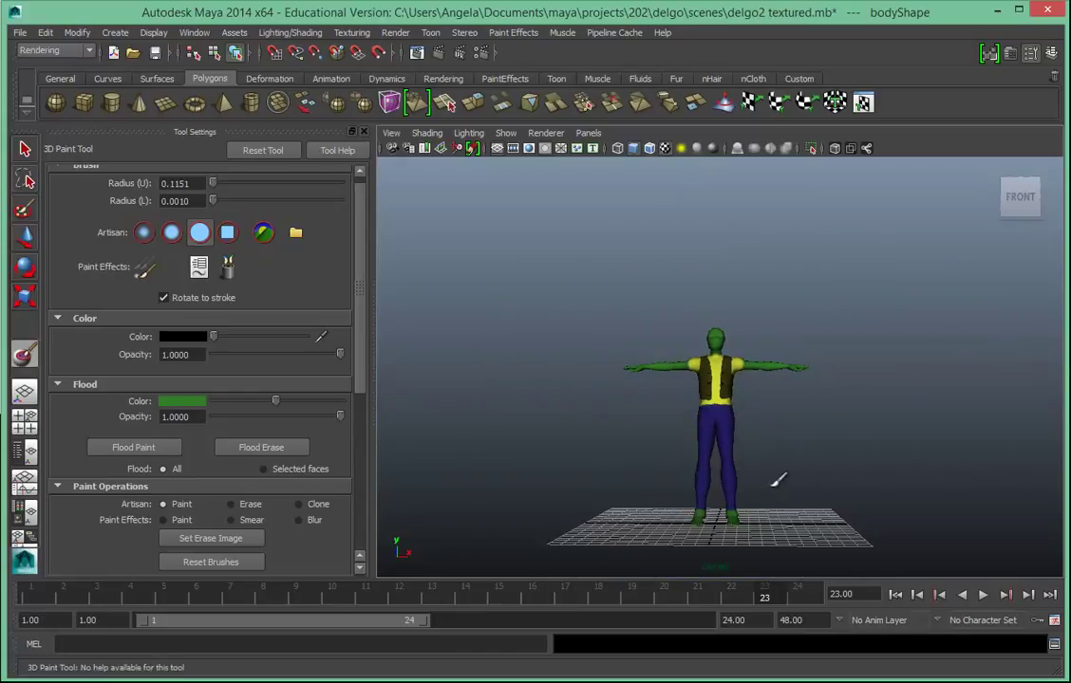
alt+drag(776, 462, 743, 479)
click(20, 33)
click(20, 34)
drag(361, 299, 361, 454)
scroll(315, 451, up, 1)
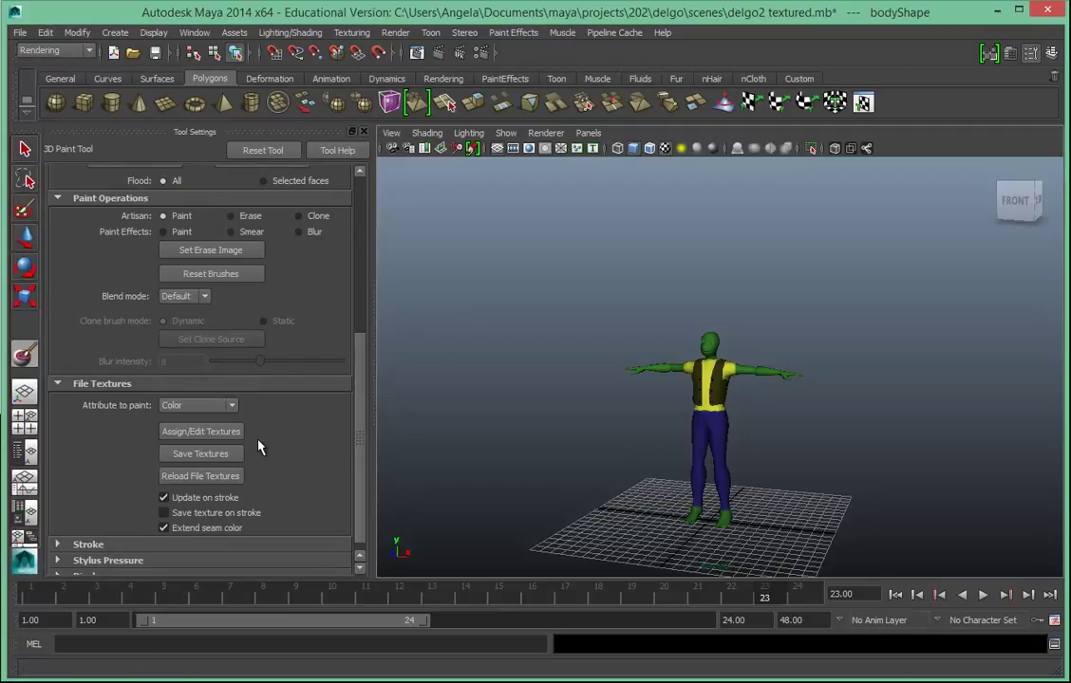
click(203, 455)
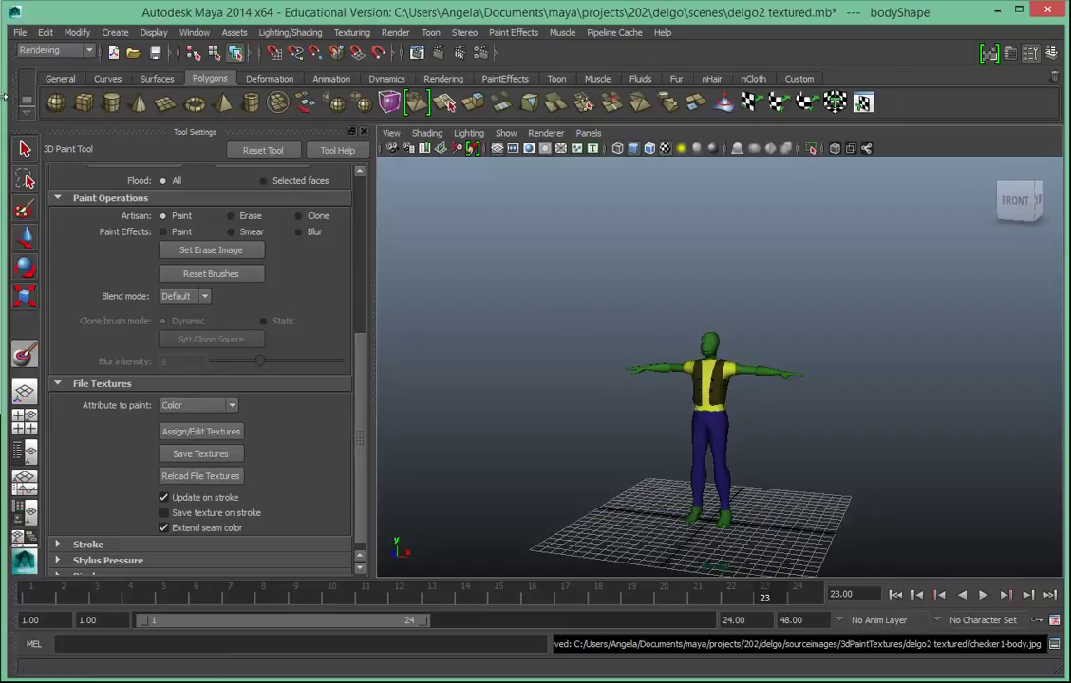
Return to the Select Tool and open the UV Texture Editor to examine the painted texture behind the character's UV shells.
click(24, 149)
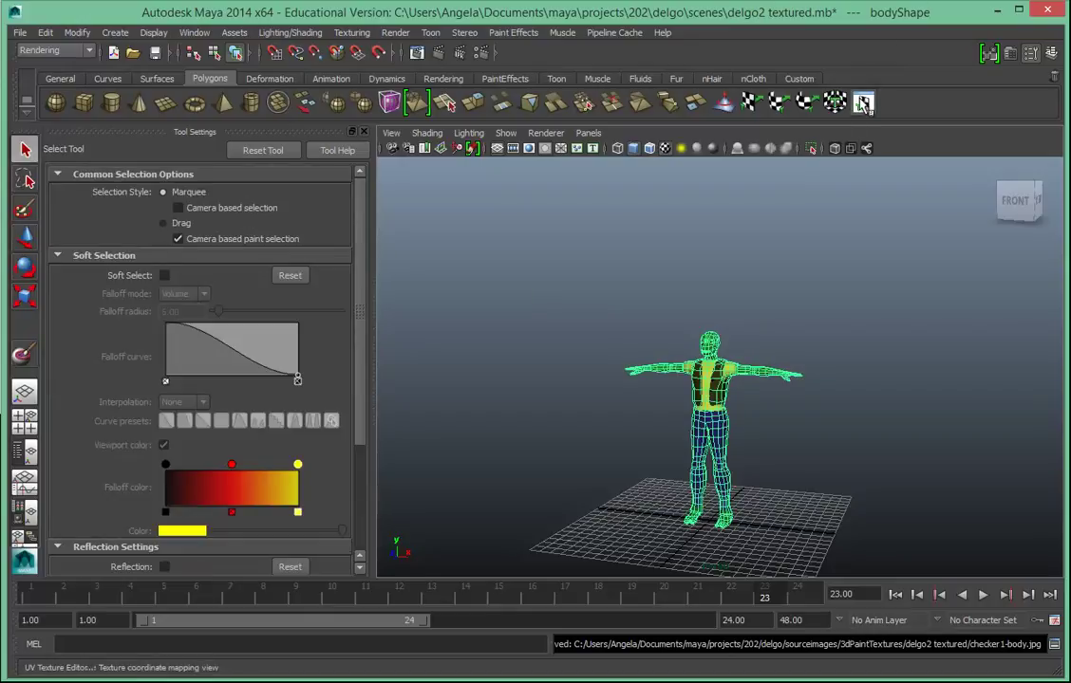
click(757, 99)
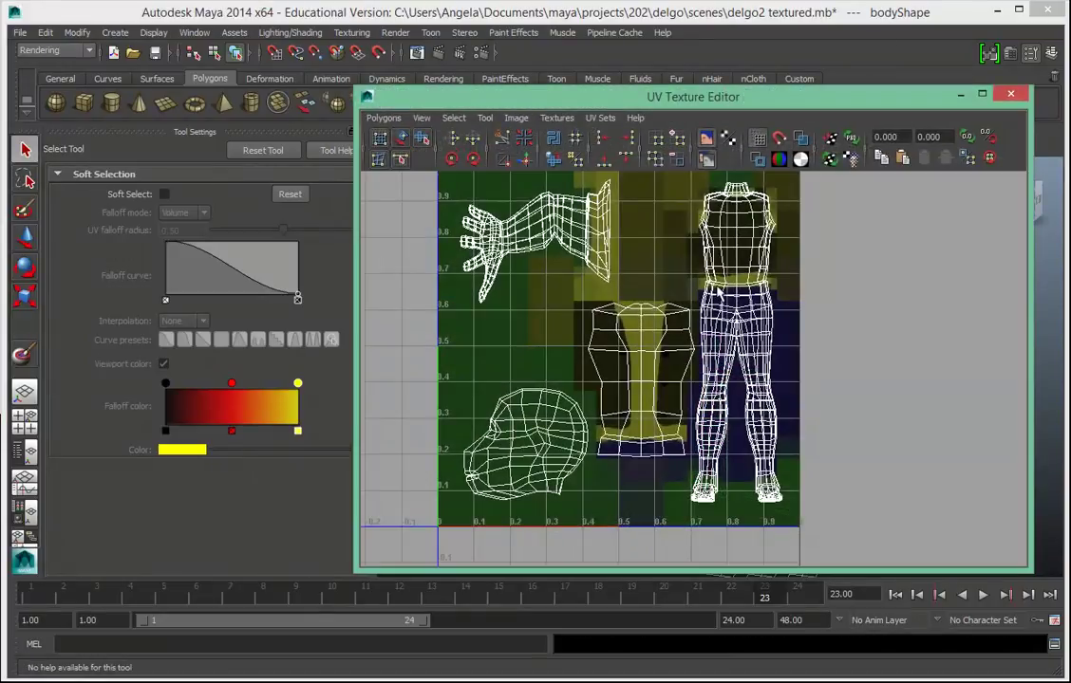
alt+middle_drag(835, 258, 837, 304)
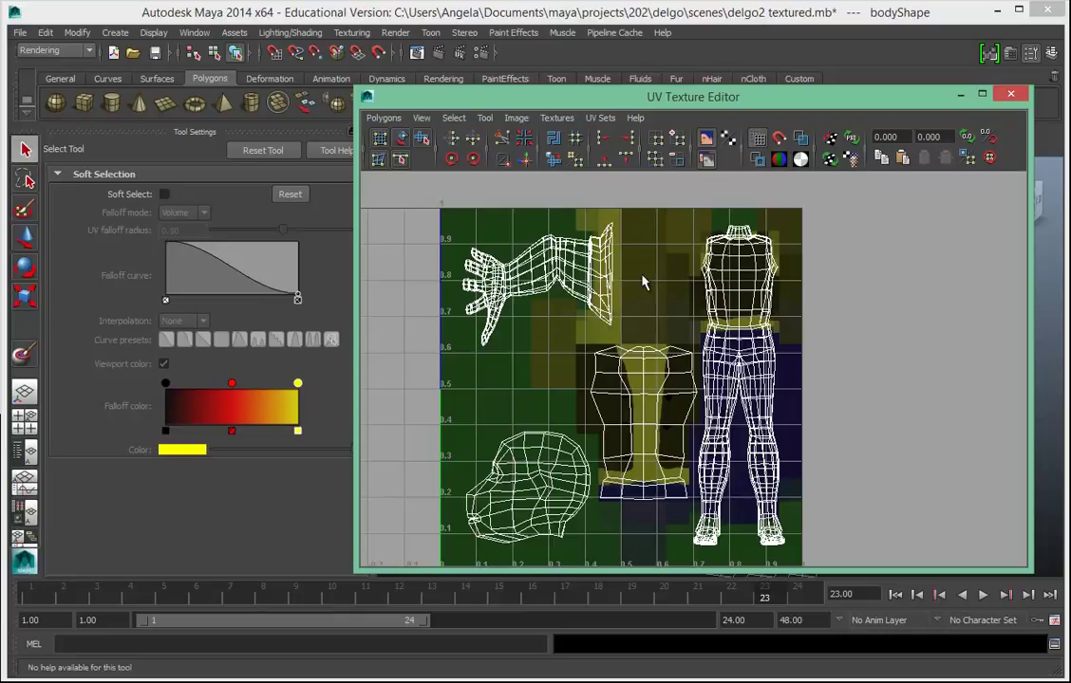
drag(572, 96, 162, 87)
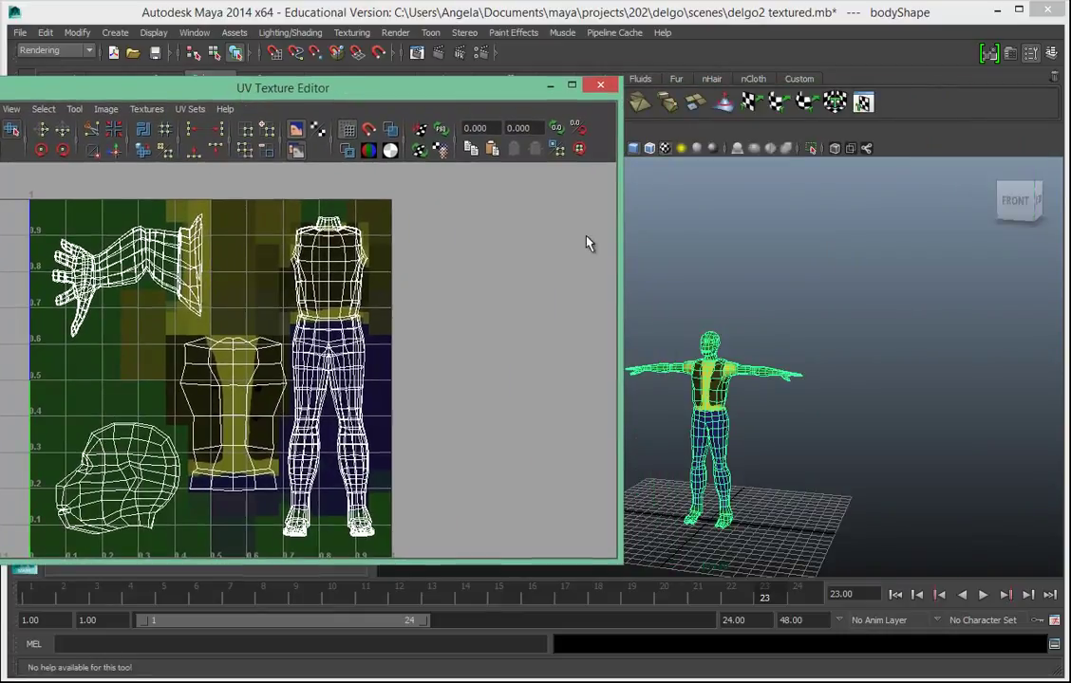
Narrow the UV Texture Editor beside the viewport and examine the painted neckline and upper vest on the mesh up close.
drag(621, 211, 381, 222)
alt+middle_drag(298, 296, 363, 291)
alt+drag(622, 307, 601, 358)
alt+right_drag(655, 365, 1015, 375)
alt+right_drag(623, 352, 1014, 360)
alt+middle_drag(663, 323, 715, 323)
mouse_move(716, 323)
alt+mouse_down()
mouse_move(909, 342)
mouse_move(901, 356)
mouse_move(669, 317)
mouse_move(729, 299)
mouse_move(724, 310)
alt+mouse_up()
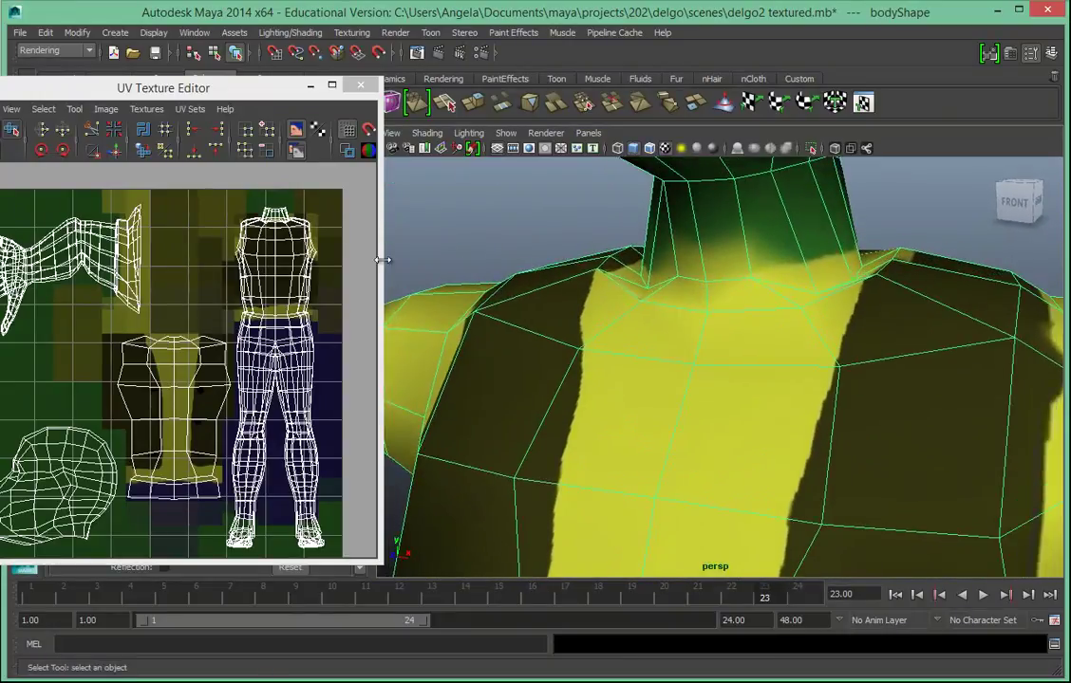
Move the UV Texture Editor out of the way, reactivate the 3D Paint Tool and set the paint color to the skin's green.
mouse_move(269, 94)
mouse_down()
mouse_move(432, 236)
mouse_move(428, 327)
mouse_up()
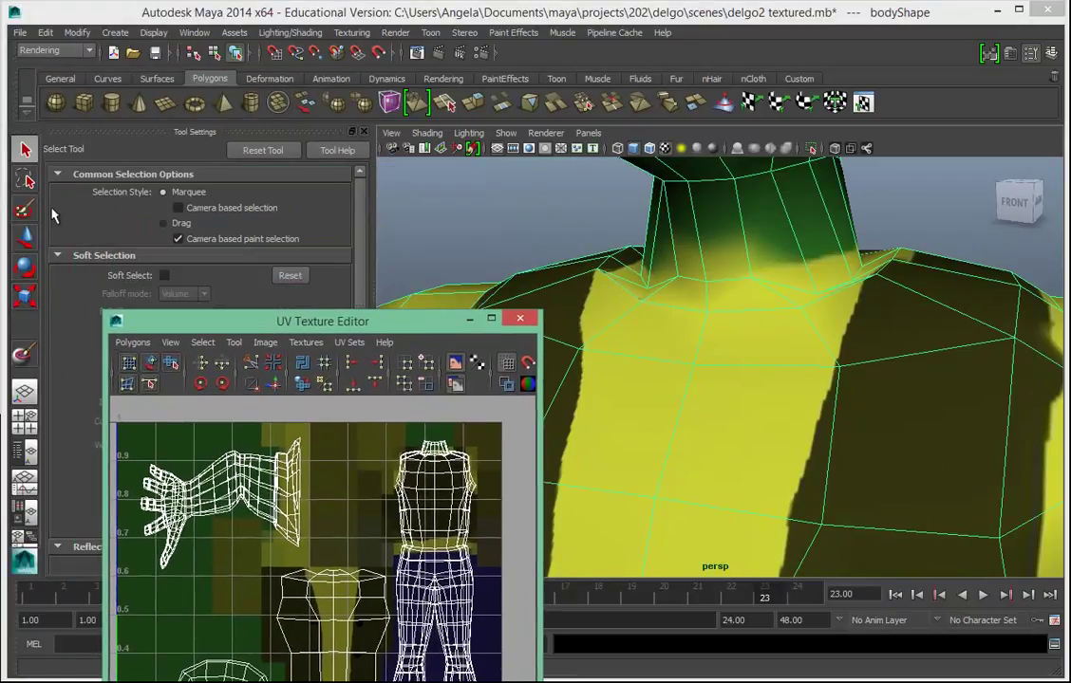
click(18, 354)
drag(204, 320, 183, 482)
scroll(167, 237, up, 5)
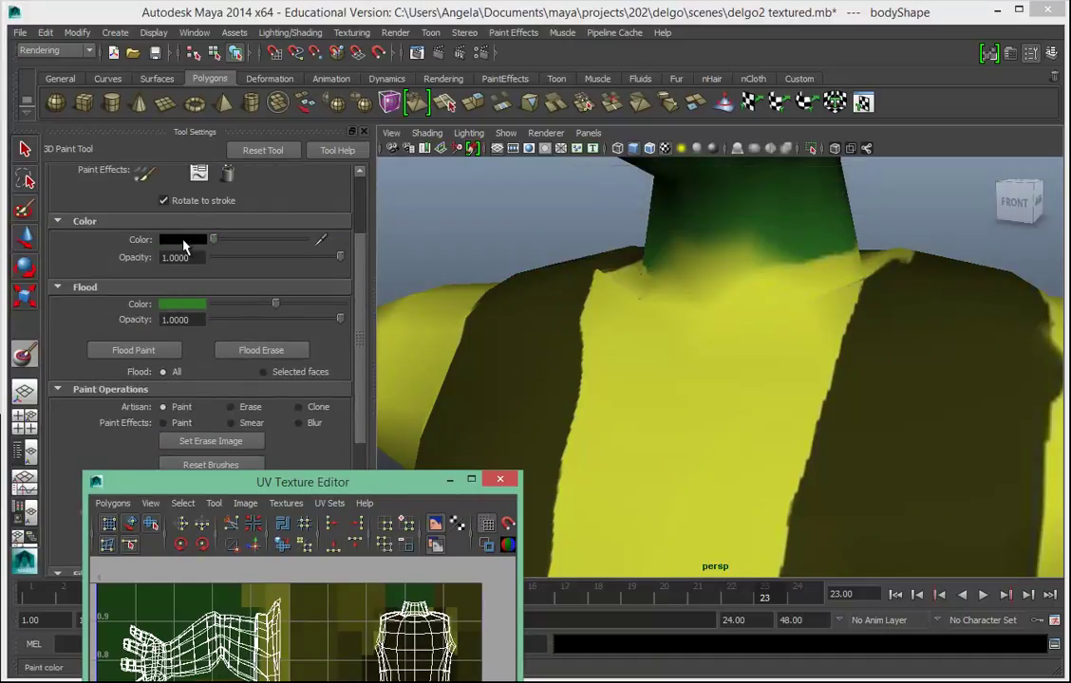
click(184, 240)
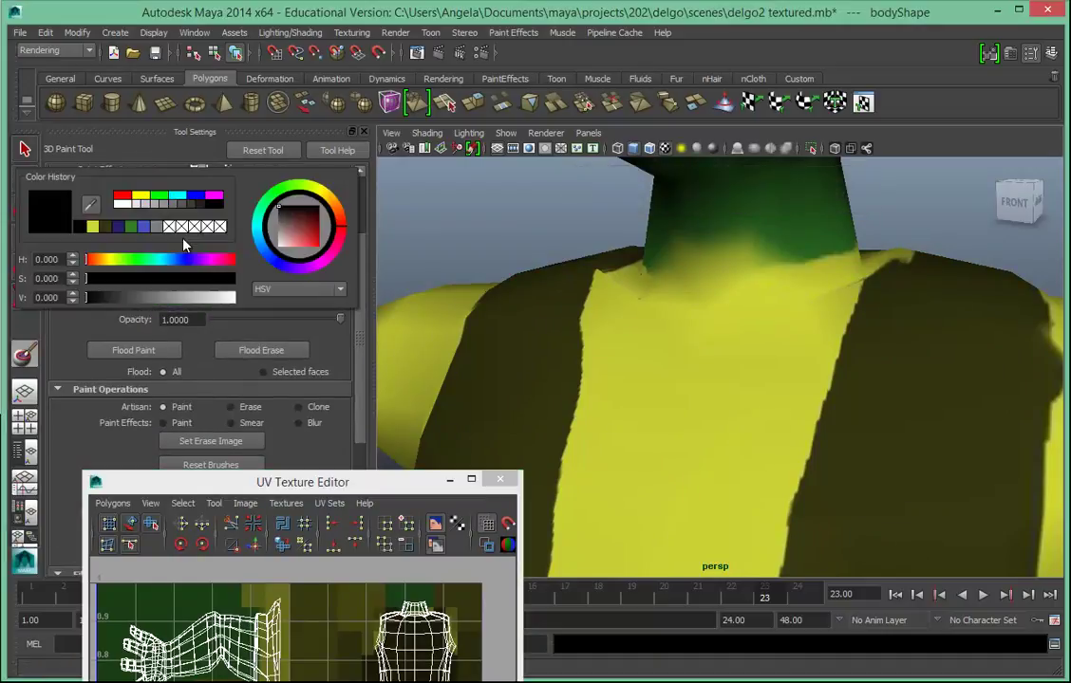
click(121, 227)
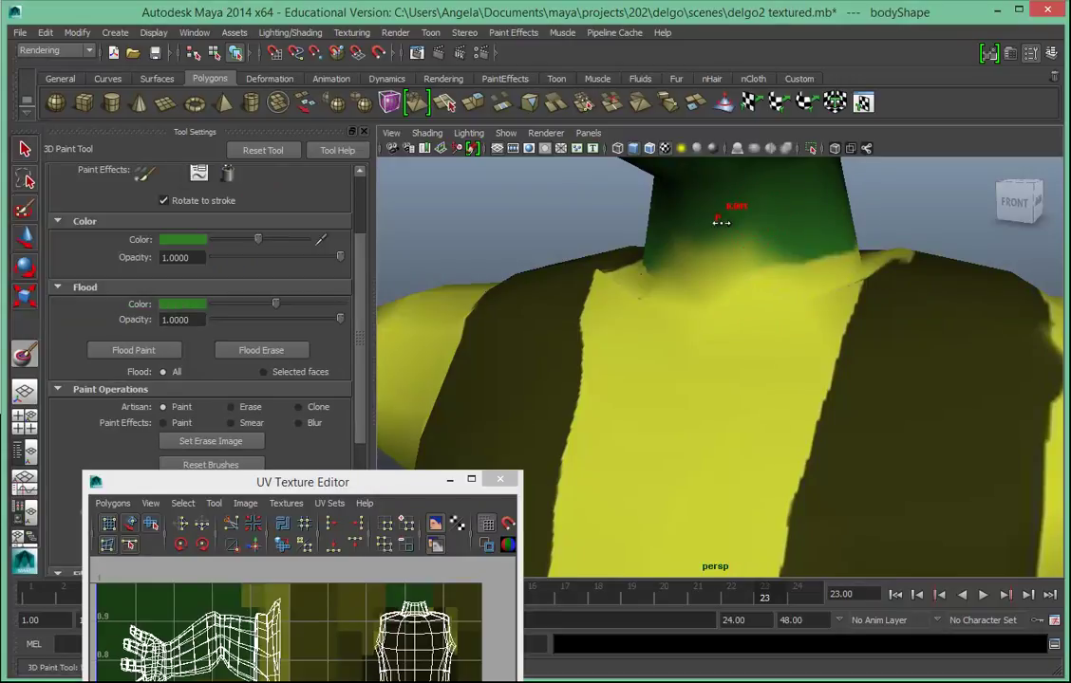
Paint the base of the neck green above the shirt collar, and return to the Select Tool to check the mesh edges there.
mouse_move(675, 234)
mouse_down()
mouse_move(767, 235)
mouse_move(660, 242)
mouse_move(795, 236)
mouse_move(643, 245)
mouse_move(817, 260)
mouse_up()
alt+drag(653, 373, 784, 471)
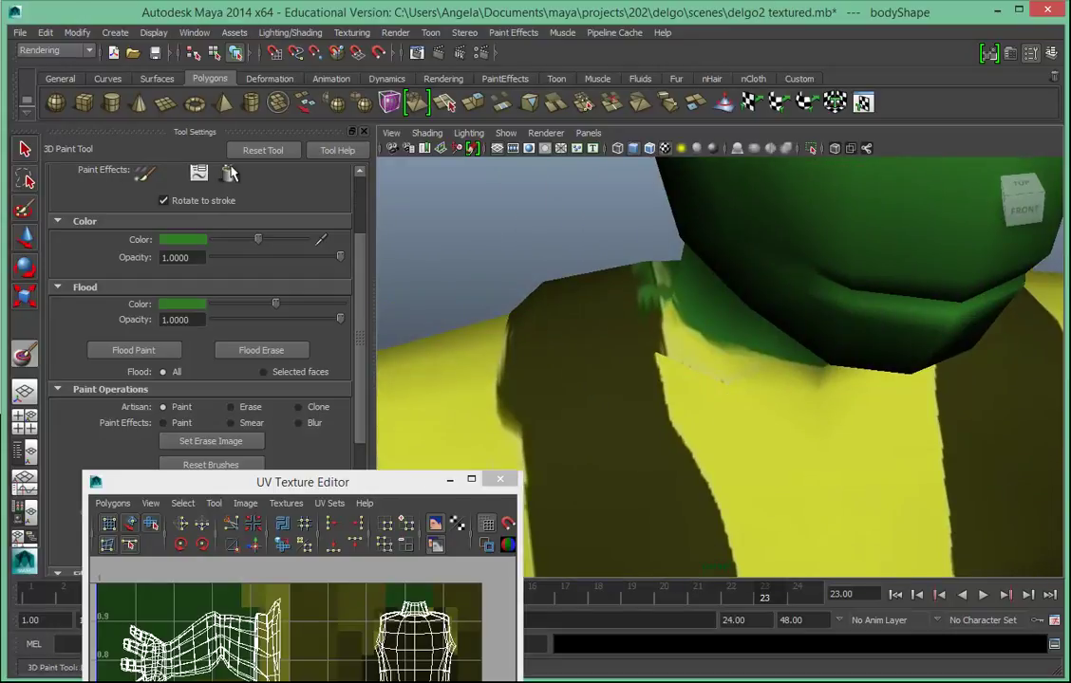
key(q)
right_drag(607, 319, 663, 321)
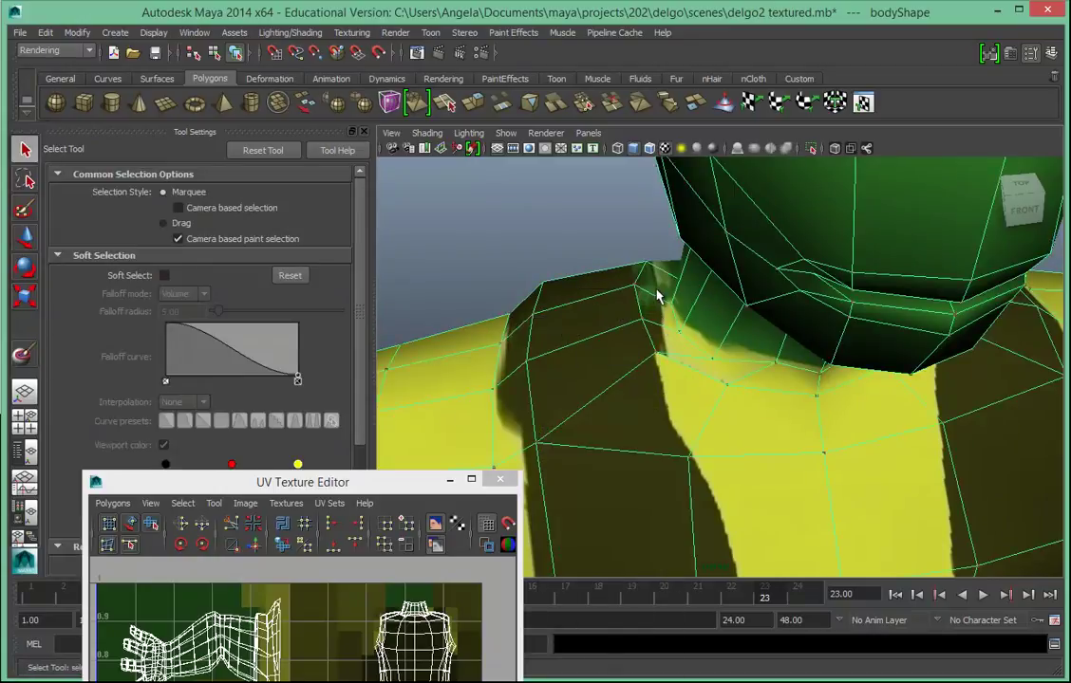
In the UV Texture Editor, move the UV at the vest's shoulder edge beside the neck off the green paint onto the brown area.
click(635, 290)
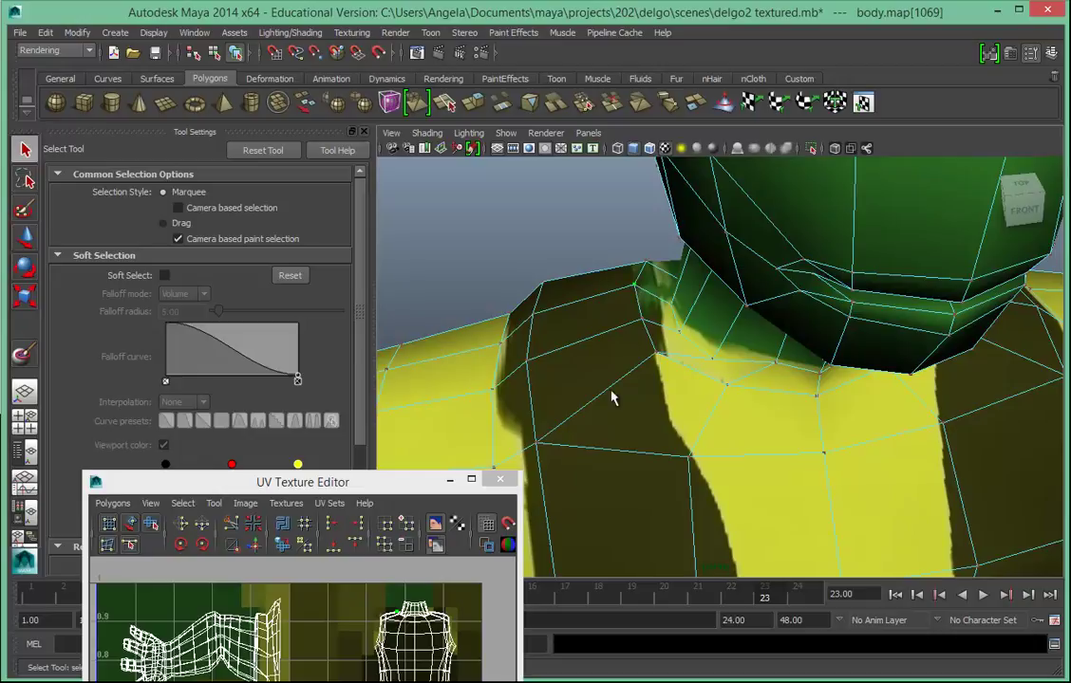
scroll(394, 629, up, 5)
alt+middle_drag(397, 624, 289, 682)
alt+right_drag(289, 682, 485, 631)
alt+middle_drag(485, 631, 412, 679)
alt+right_drag(413, 680, 320, 651)
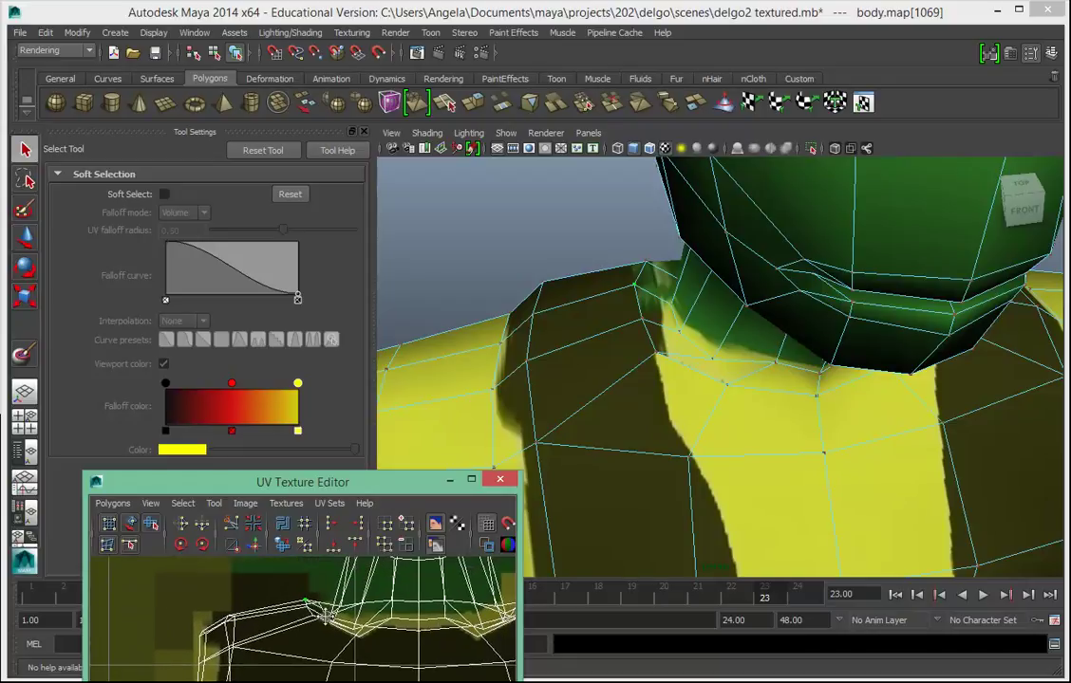
alt+middle_drag(325, 617, 367, 657)
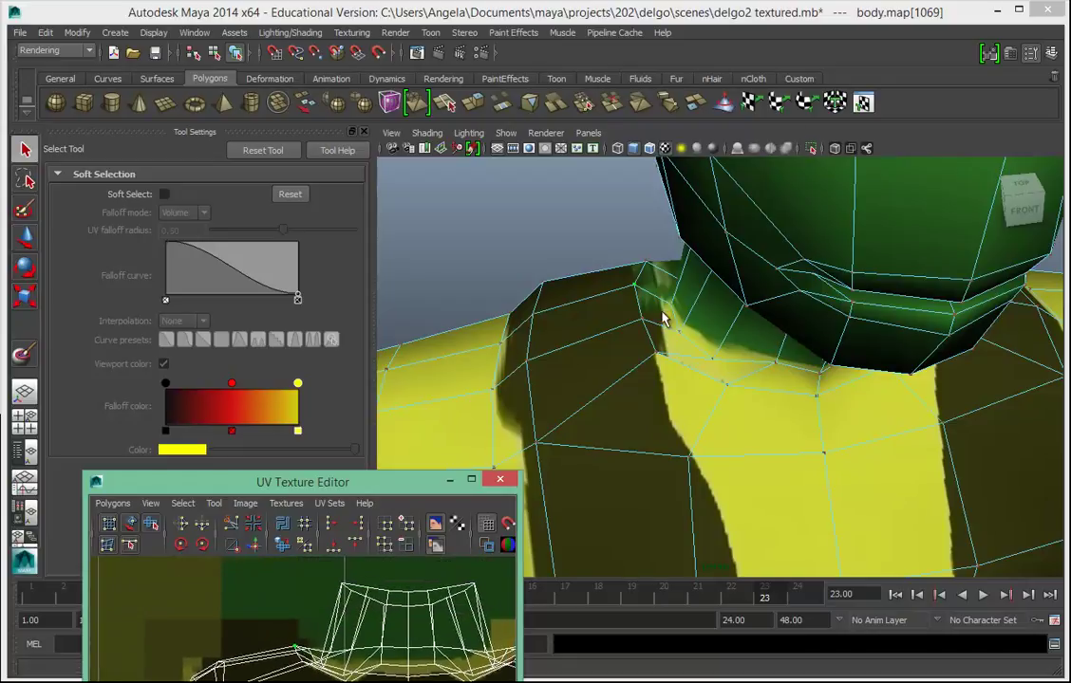
key(q)
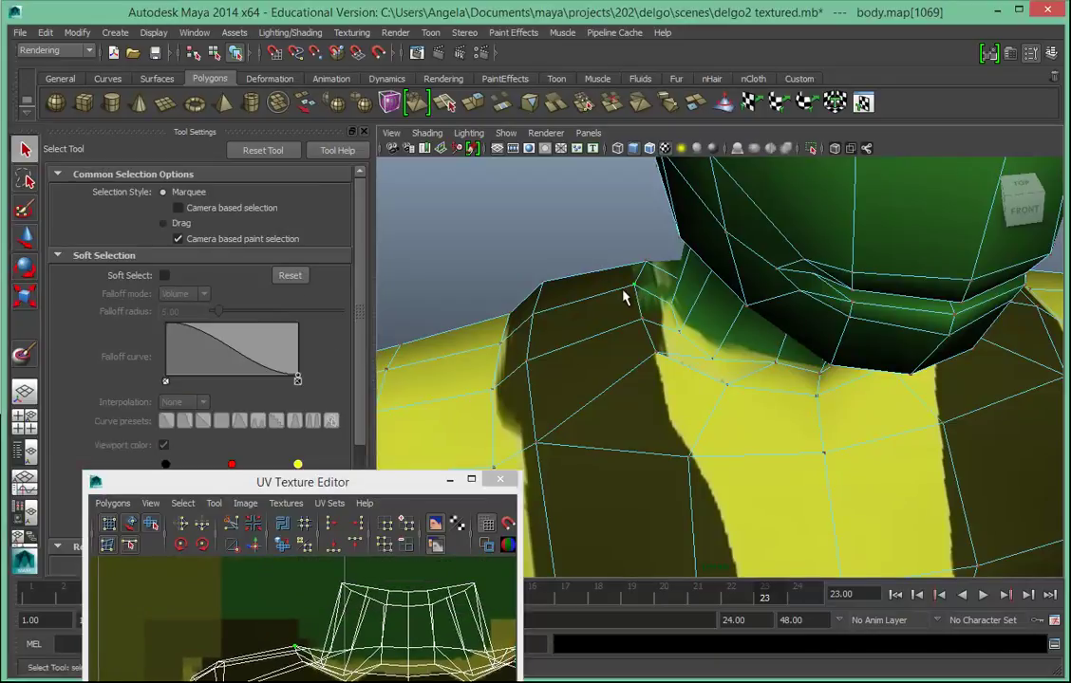
key(w)
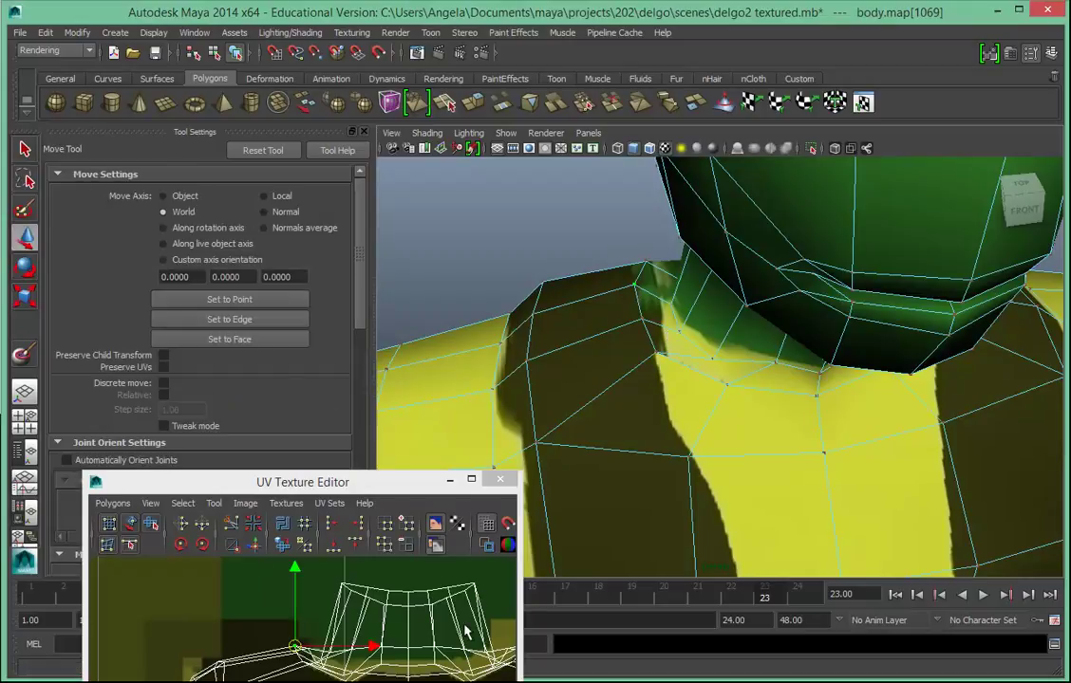
drag(370, 648, 331, 647)
drag(255, 648, 284, 667)
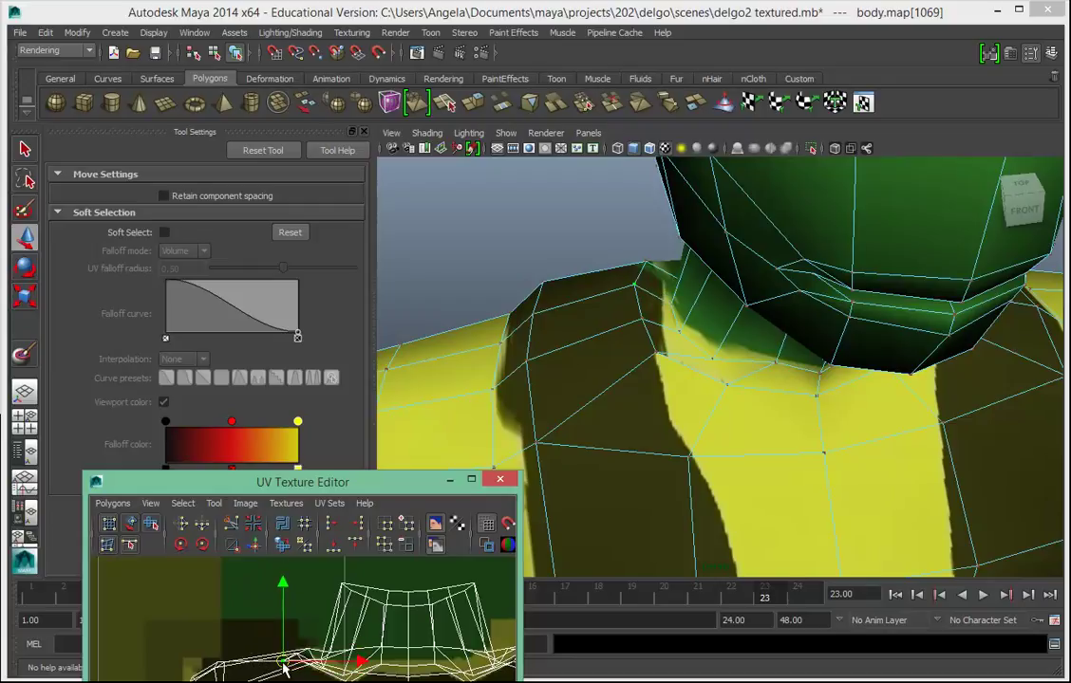
Shift the next two UVs along the shoulder and collar edge in the UV Texture Editor, clearing the green smear from the vest.
alt+drag(659, 311, 753, 357)
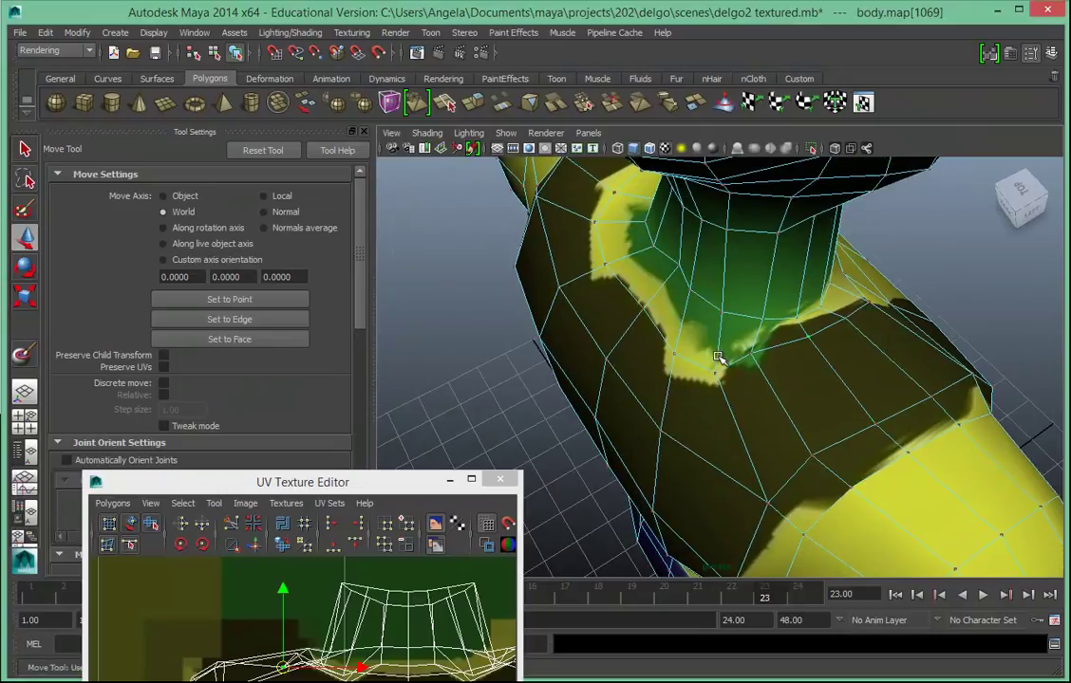
click(750, 356)
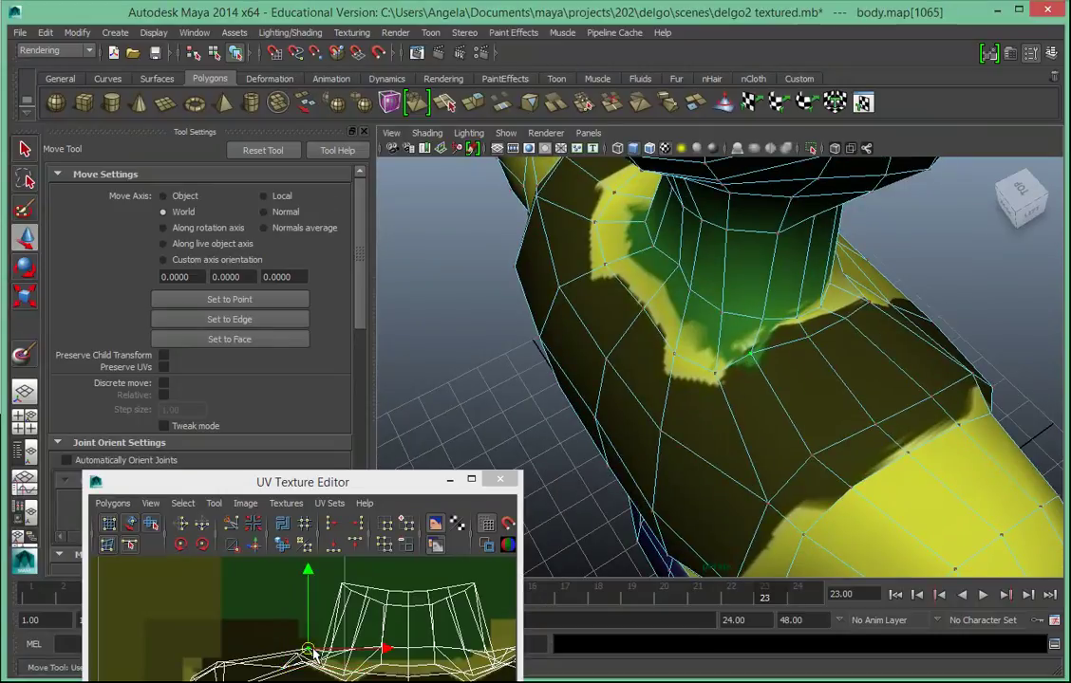
drag(313, 655, 314, 665)
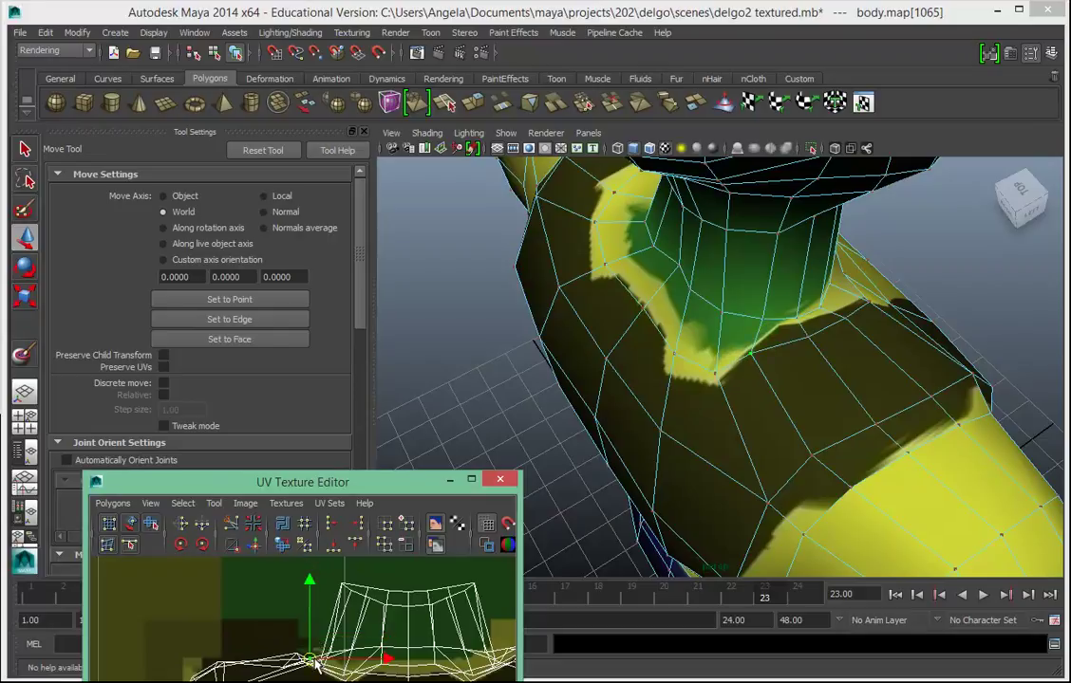
click(713, 376)
mouse_move(317, 665)
mouse_down()
mouse_move(331, 677)
mouse_move(300, 666)
mouse_up()
Return to object mode with the whole body selected, and switch the viewport to plain shading and back to textured display.
alt+drag(678, 349, 925, 405)
alt+right_drag(926, 405, 694, 373)
alt+right_drag(803, 374, 612, 354)
right_drag(730, 422, 797, 395)
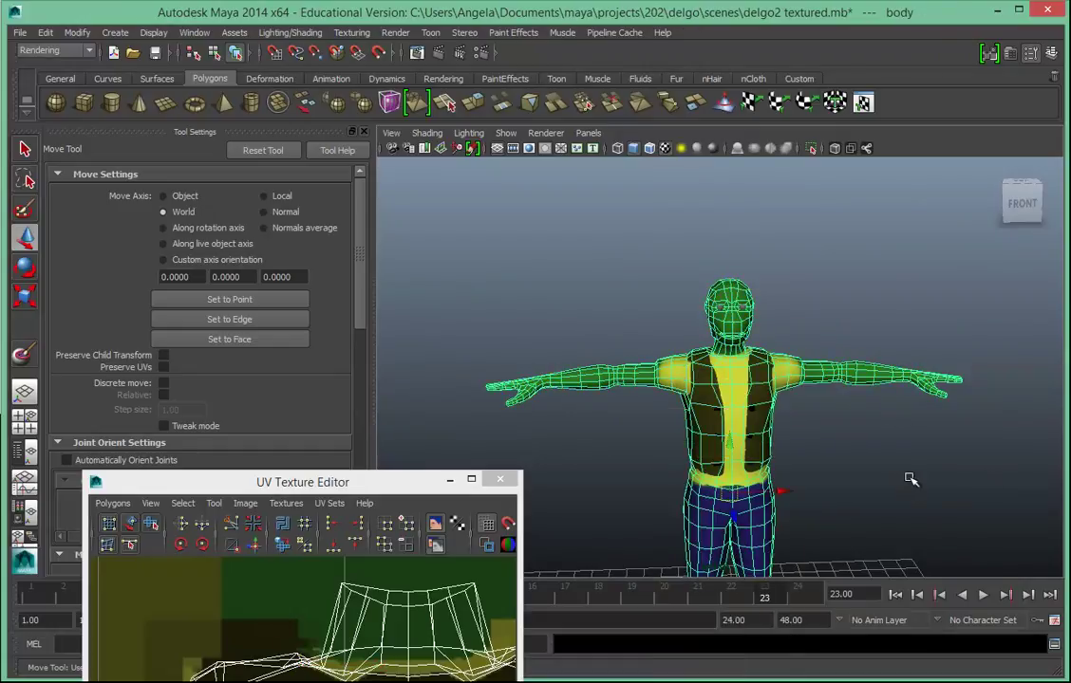
key(5)
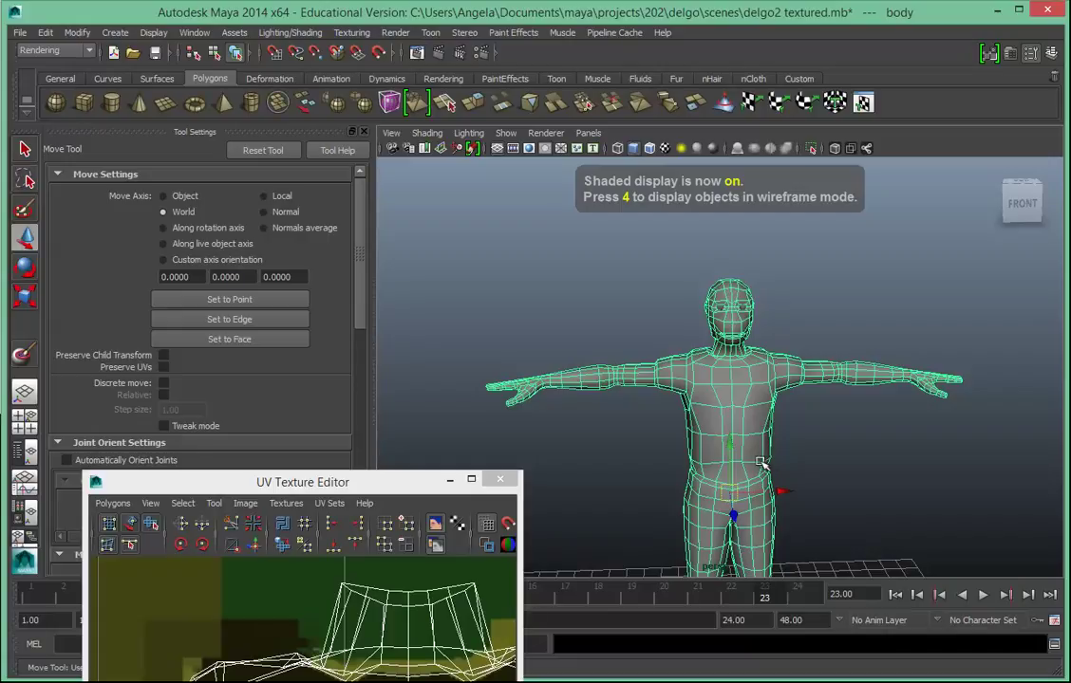
key(6)
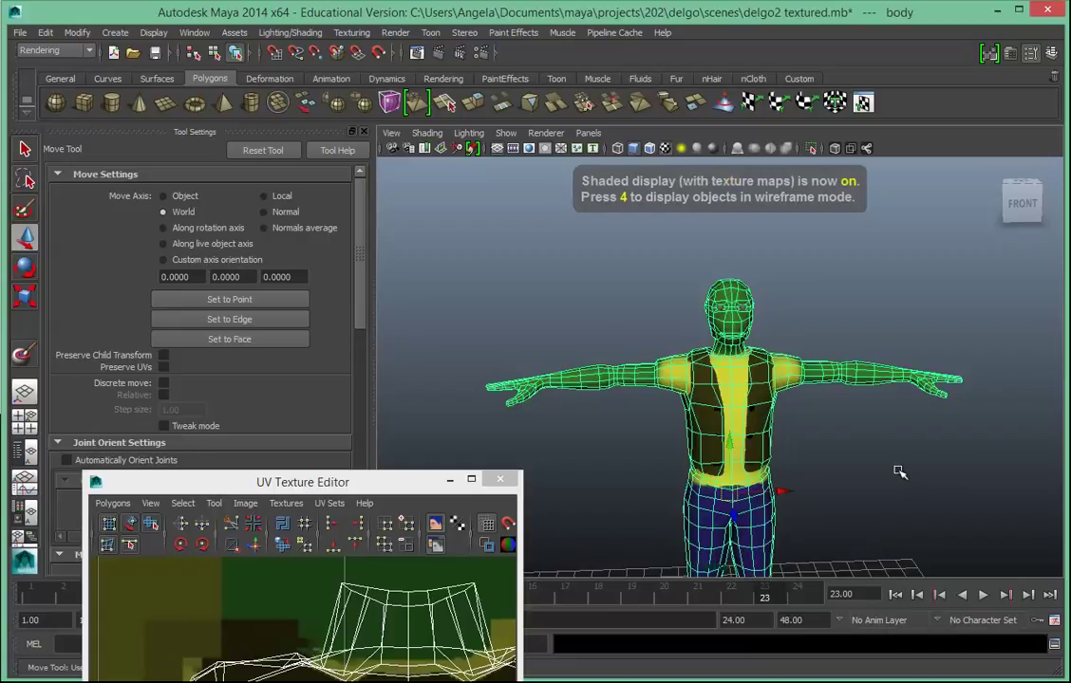
Close the UV Texture Editor, and toggle the viewport's Hardware Texturing off and back on.
click(500, 482)
click(426, 134)
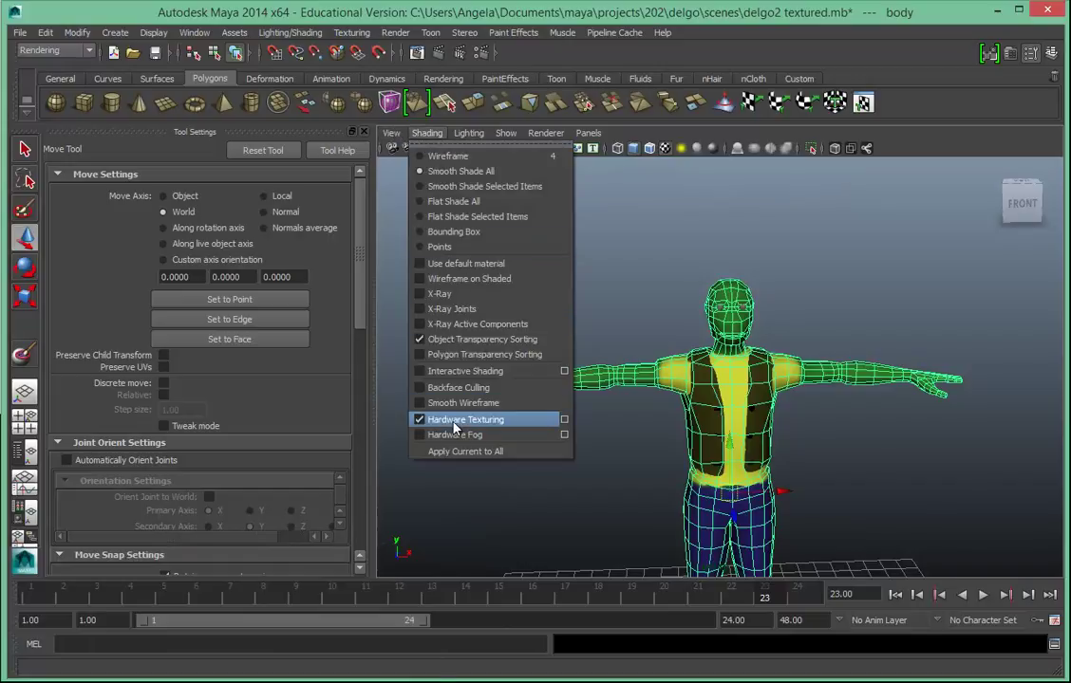
click(420, 423)
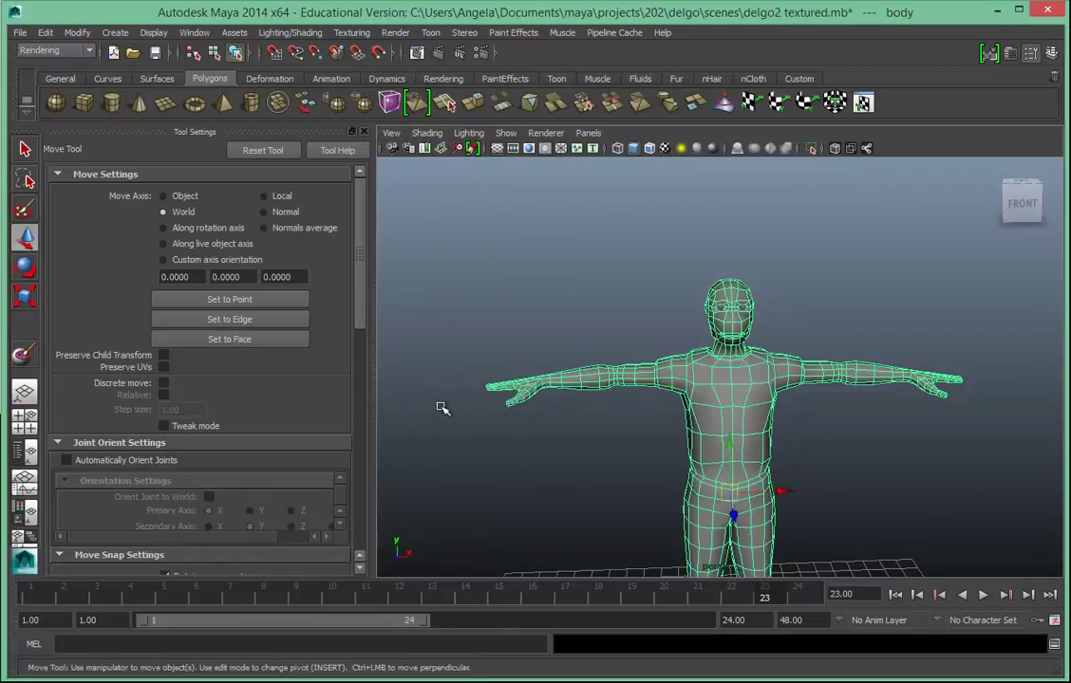
click(428, 134)
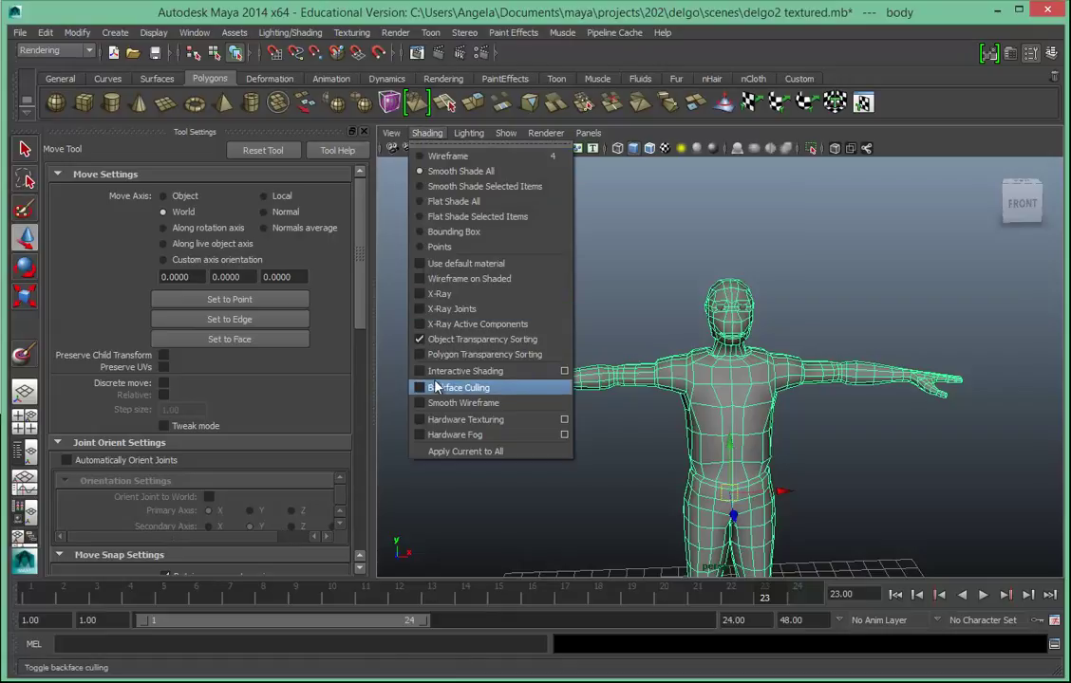
click(420, 419)
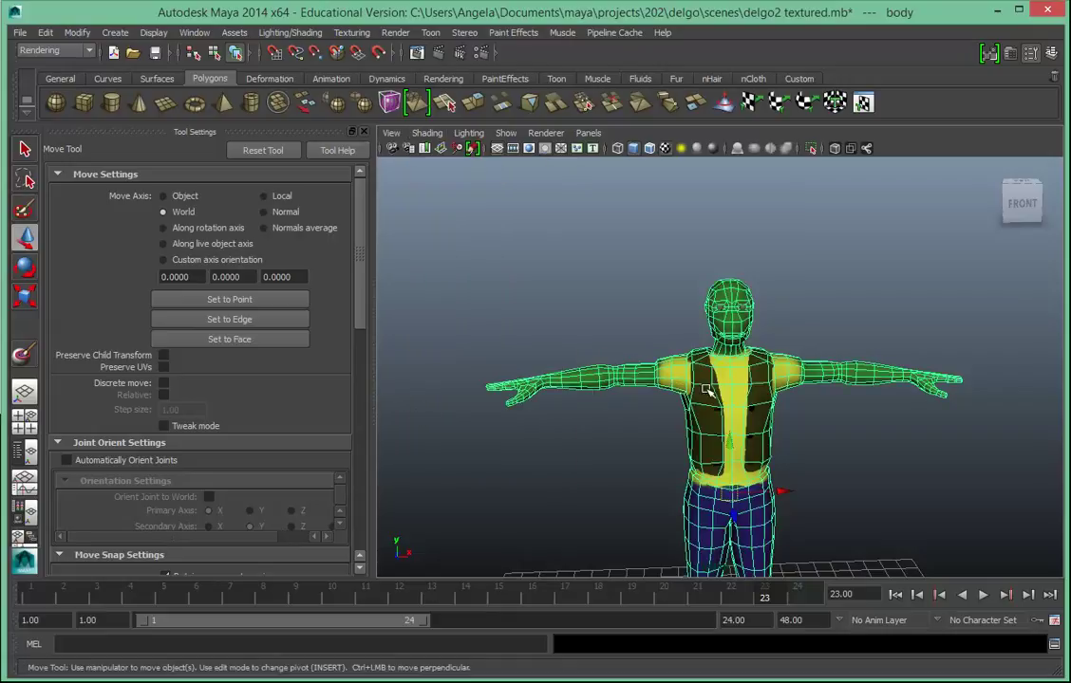
Bring the full character into view and deselect it to show the painted texture without the wireframe.
mouse_move(831, 410)
alt+right_down()
mouse_move(636, 402)
mouse_move(820, 430)
alt+right_up()
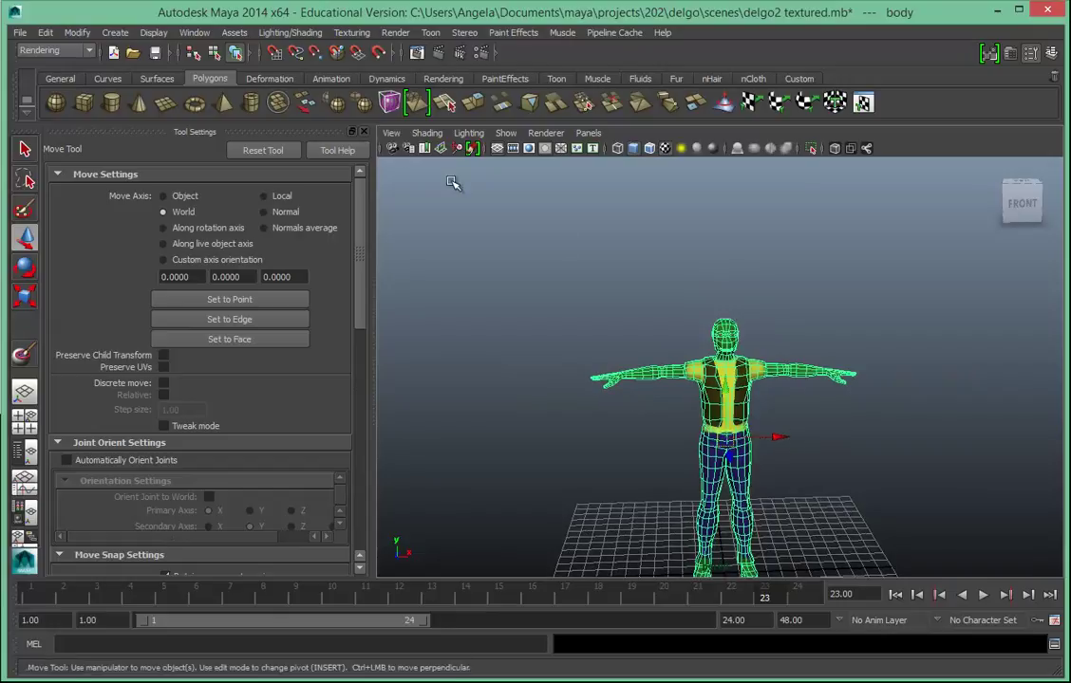
click(351, 33)
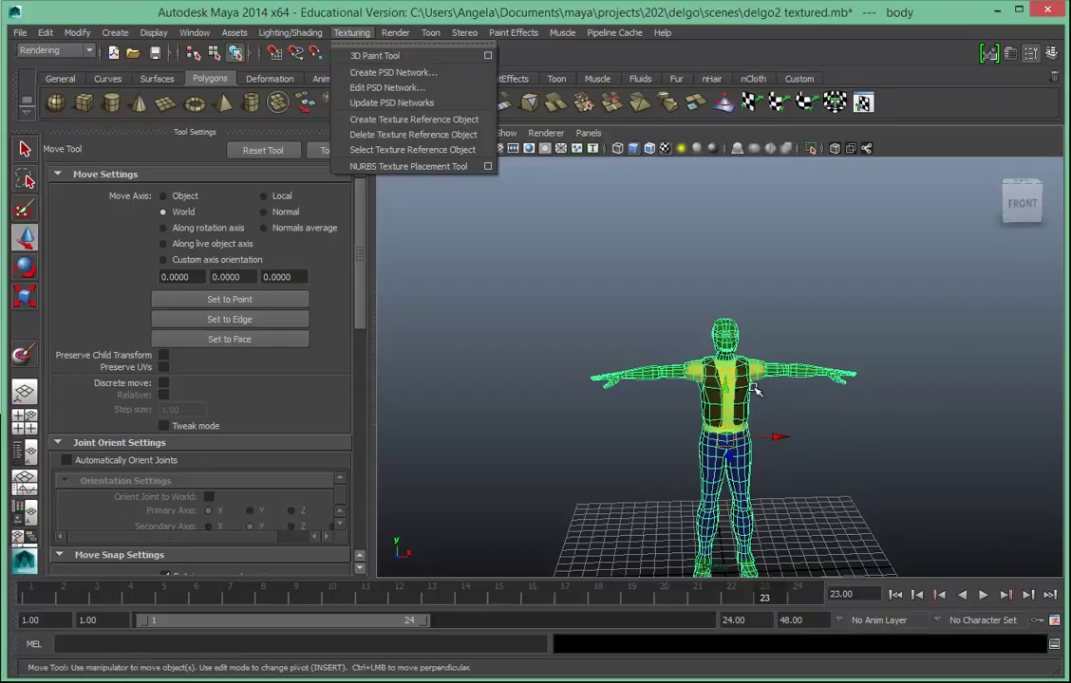
click(828, 357)
click(821, 427)
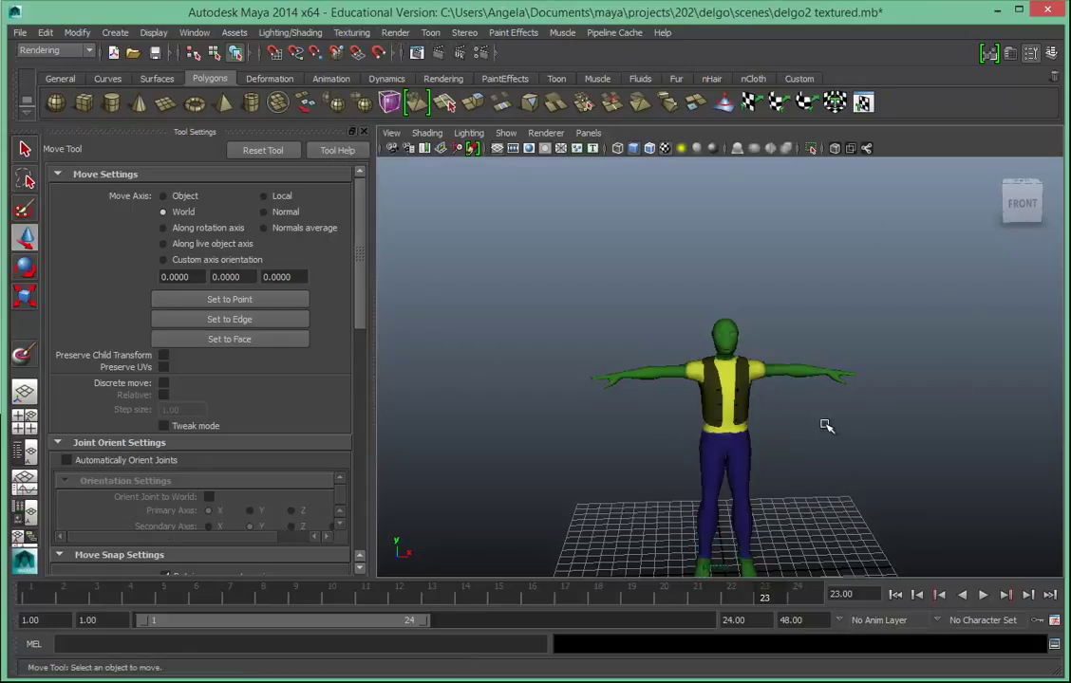